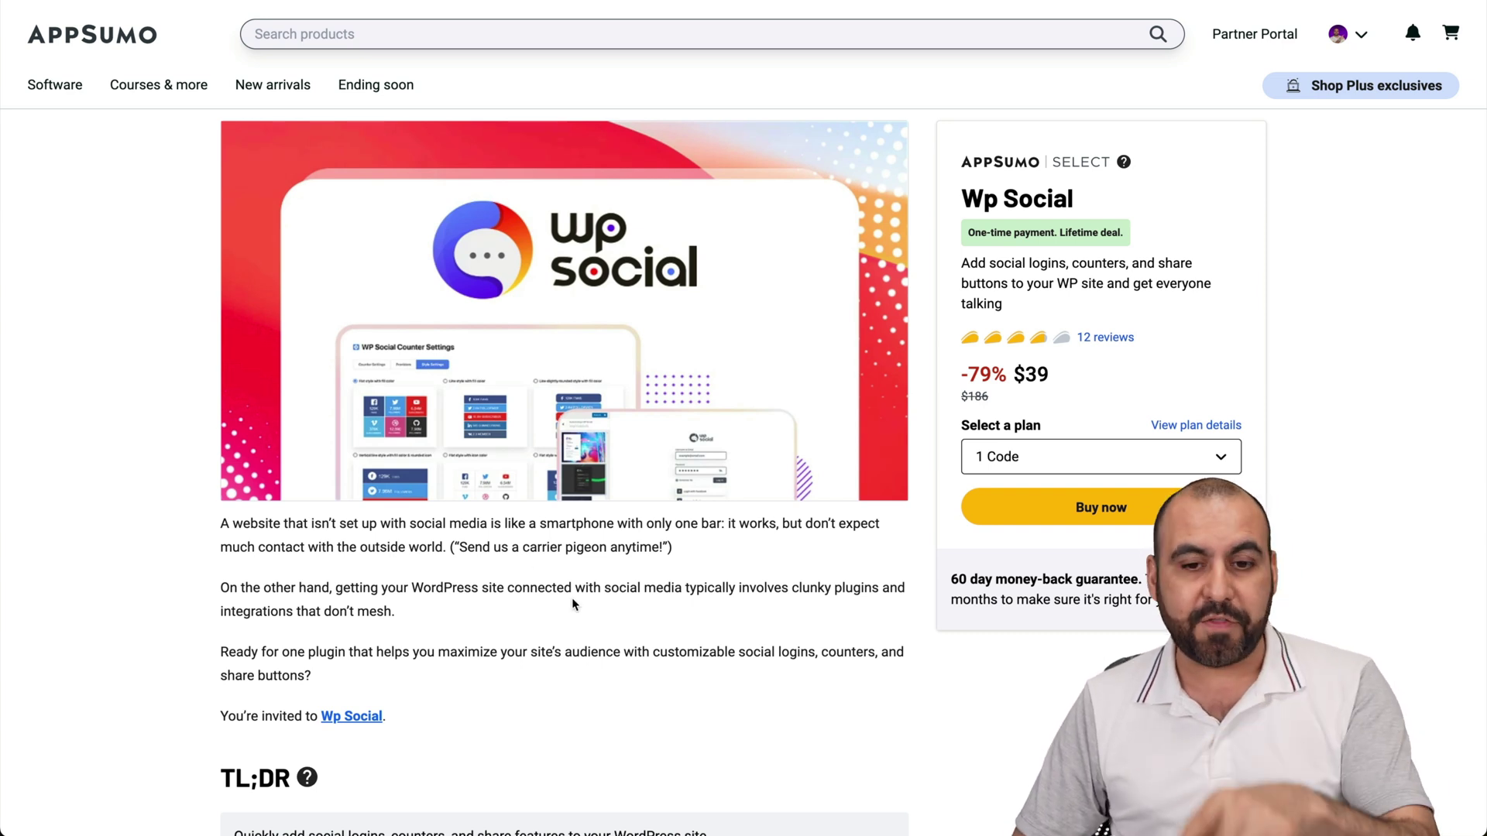
- Review the $39 and $78 AppSumo plans, highlighting Agency's unlimited sites and the 60-day money-back guarantee
{"action": "scroll", "coordinate": [573, 604], "scroll_direction": "down", "scroll_amount": 20}
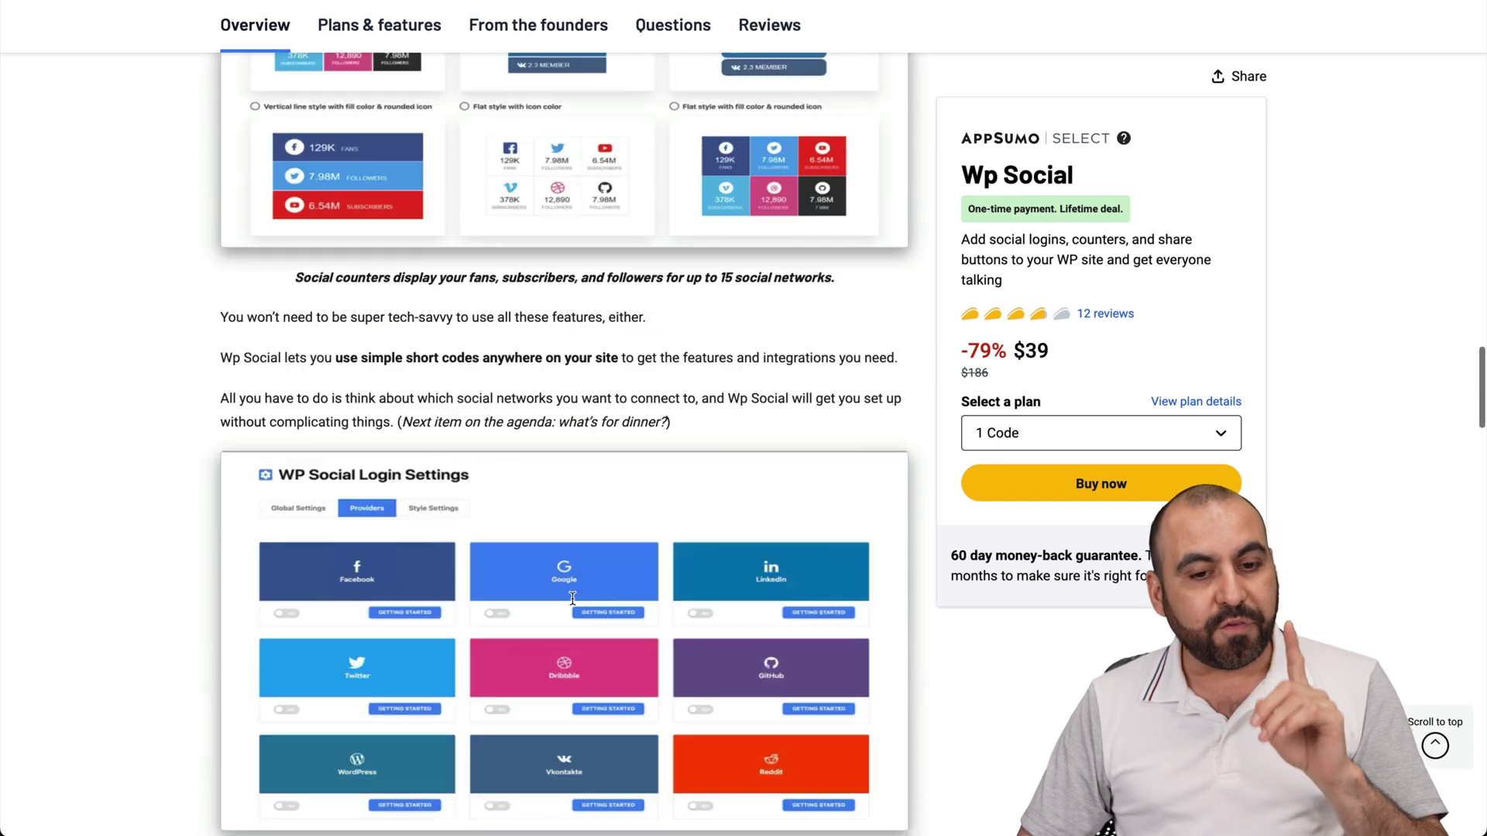
{"action": "scroll", "coordinate": [572, 597], "scroll_direction": "down", "scroll_amount": 20}
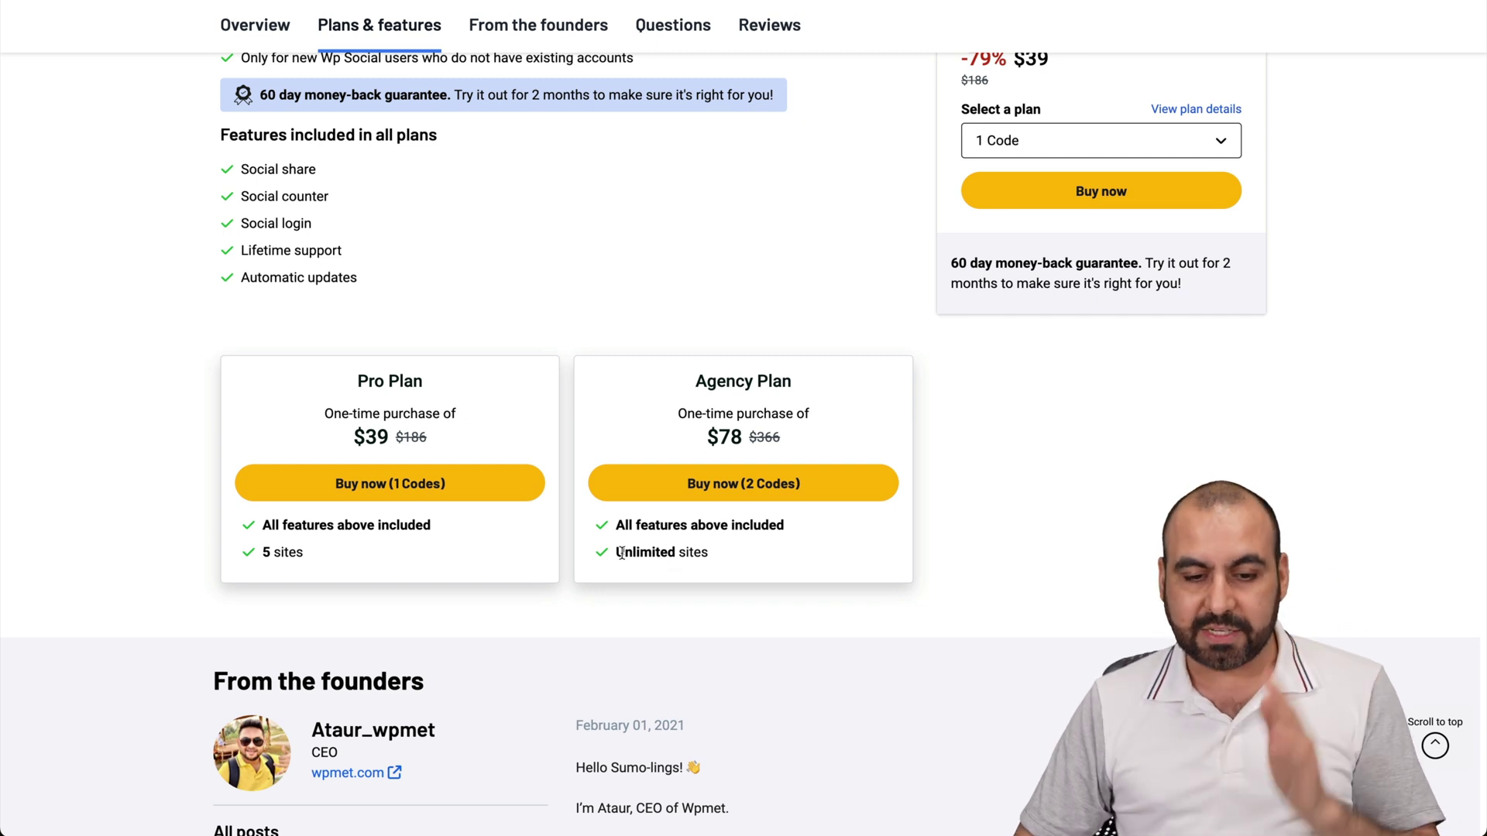
{"action": "left_click_drag", "start_coordinate": [614, 554], "coordinate": [748, 549]}
{"action": "left_click", "coordinate": [748, 549]}
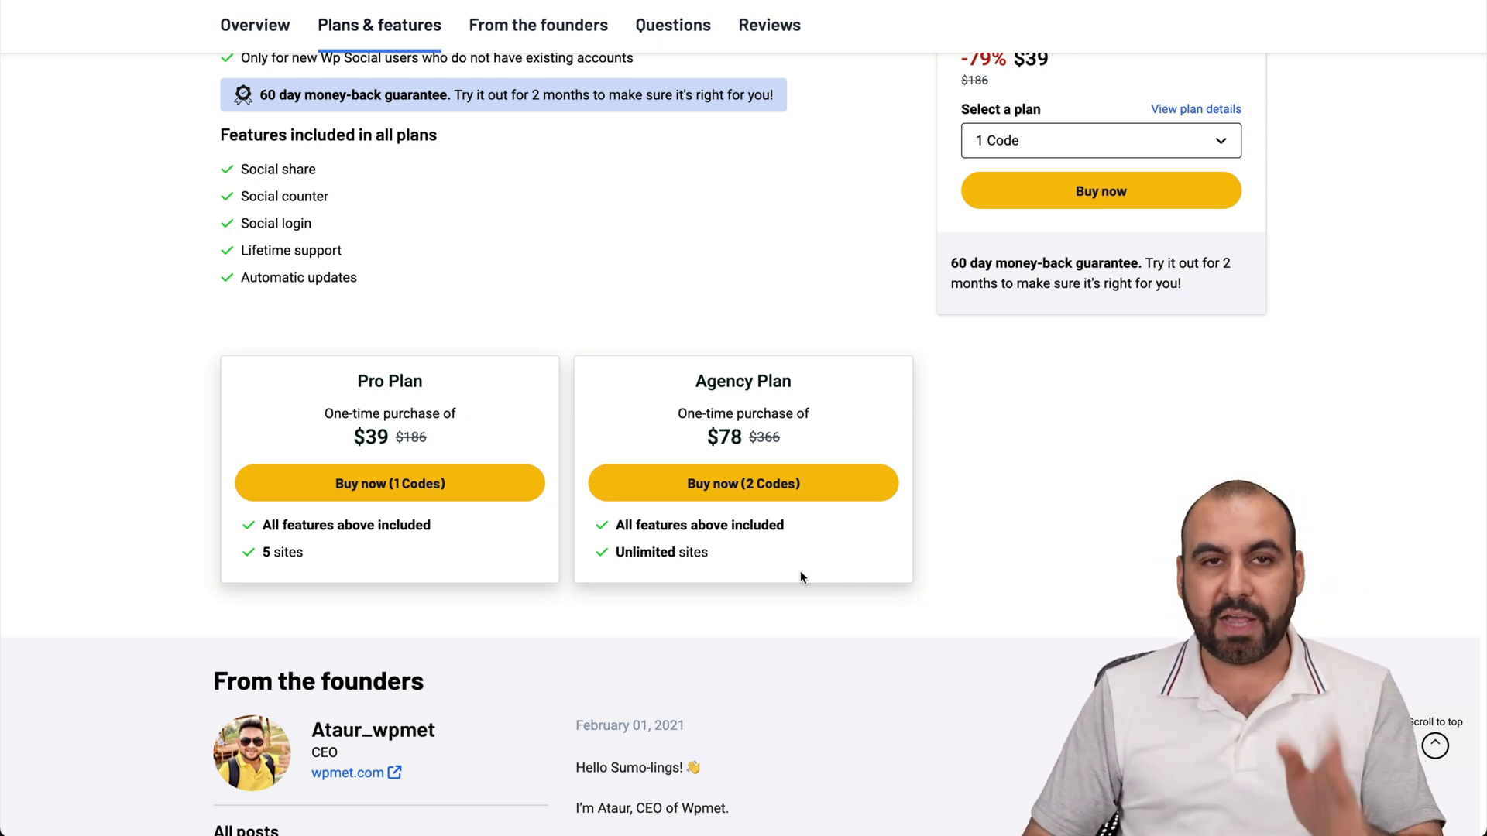
{"action": "left_click_drag", "start_coordinate": [951, 264], "coordinate": [1128, 264]}
{"action": "left_click", "coordinate": [1124, 280]}
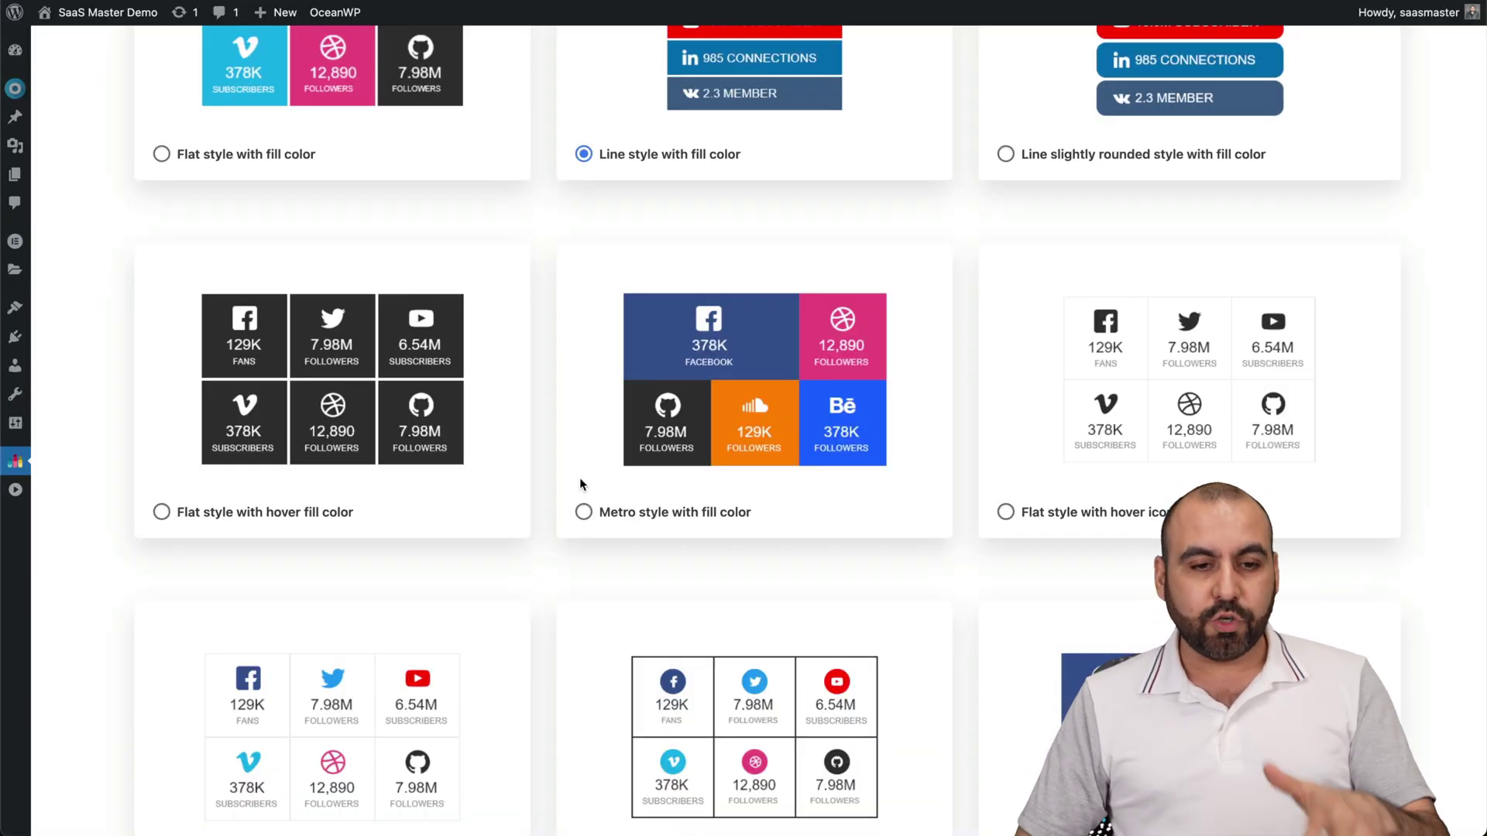
- Scroll through WP Social's counter style options
{"action": "scroll", "coordinate": [579, 477], "scroll_direction": "up", "scroll_amount": 10}
{"action": "scroll", "coordinate": [581, 484], "scroll_direction": "down", "scroll_amount": 1}
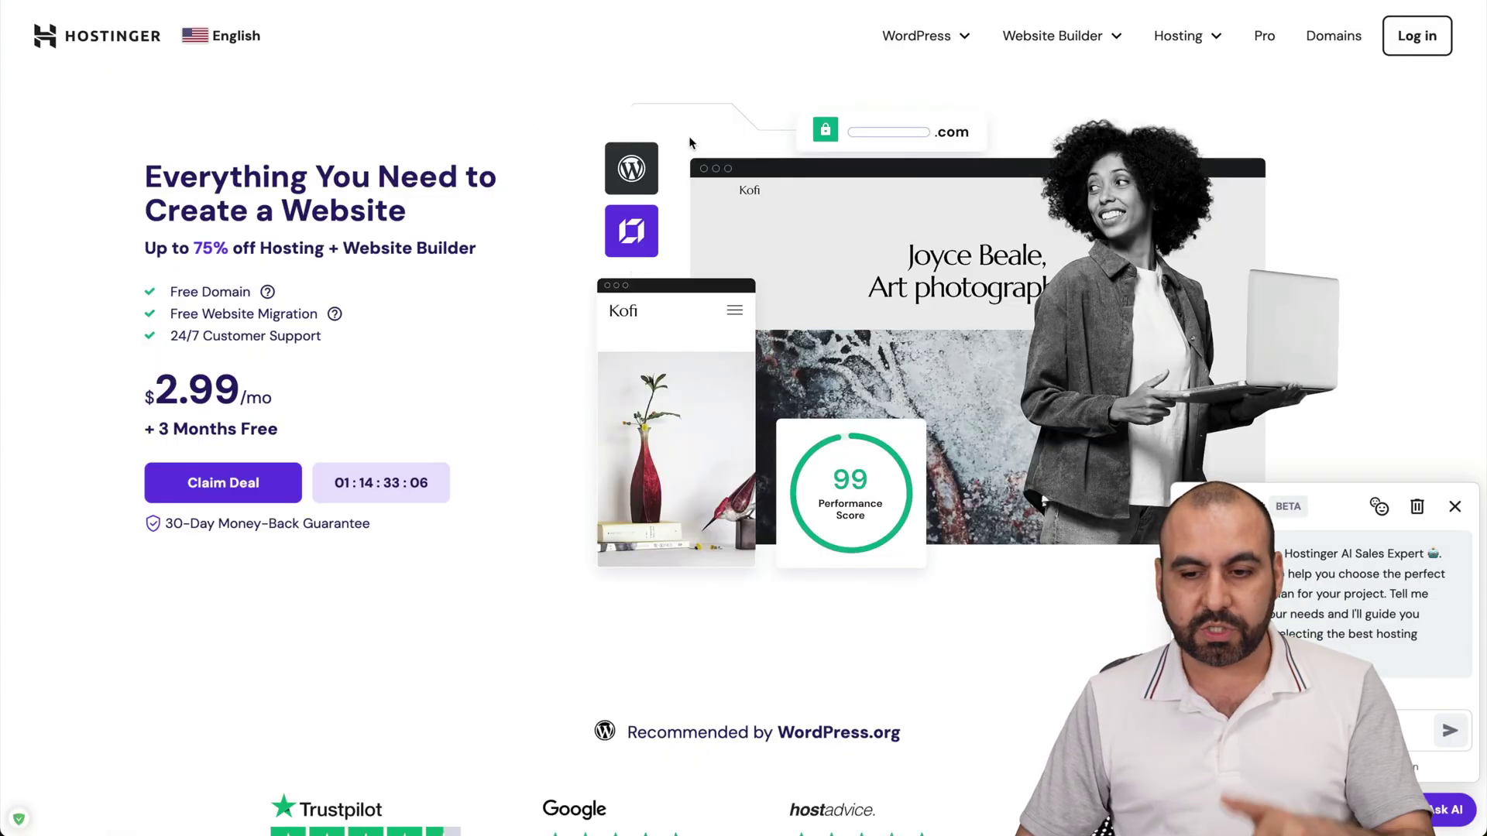
- Close the sales chat and choose the Business Web Hosting plan
{"action": "left_click", "coordinate": [1454, 507]}
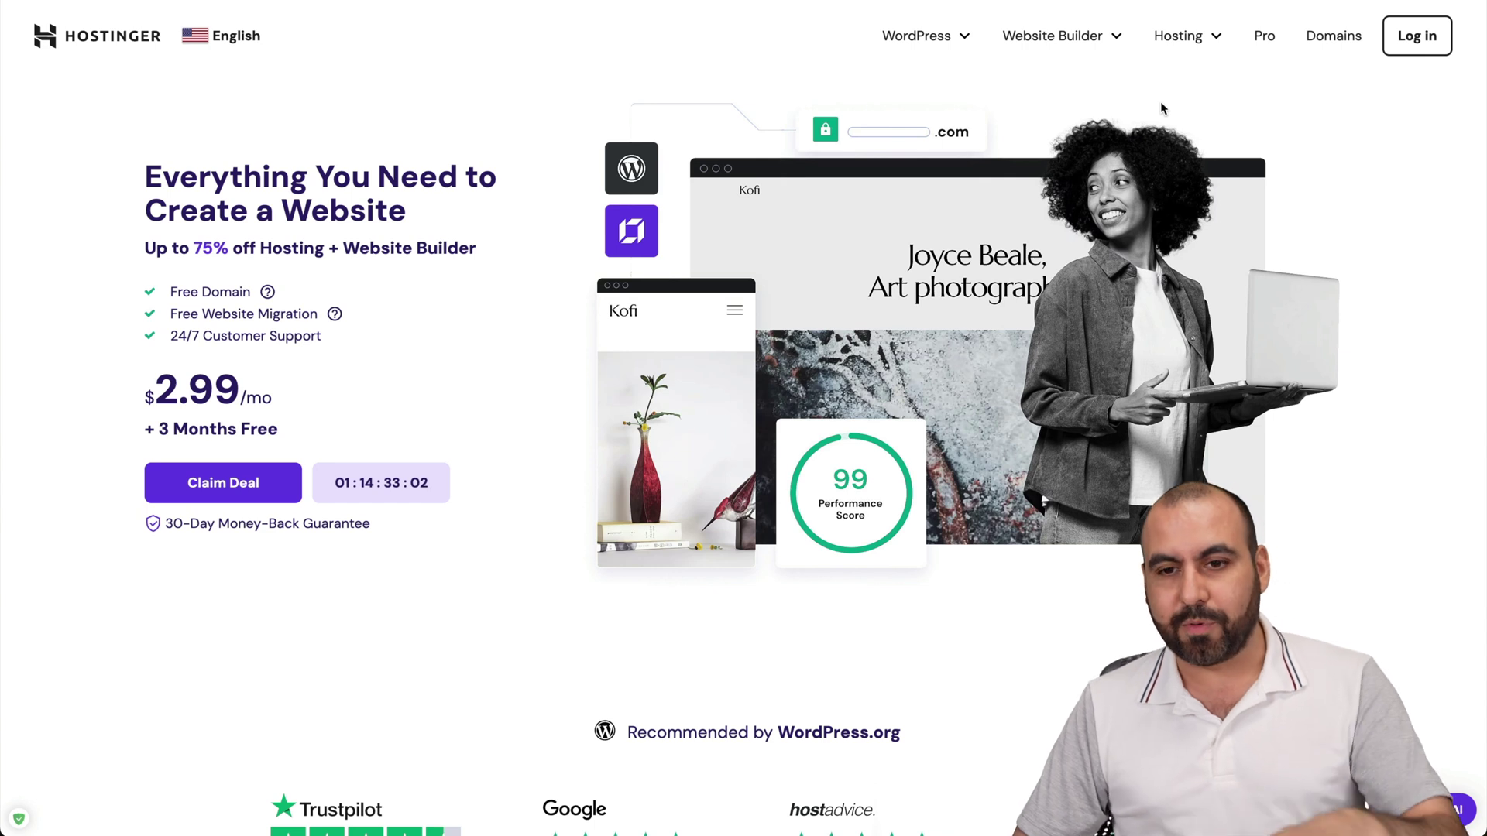
{"action": "mouse_move", "coordinate": [1178, 39]}
{"action": "left_click", "coordinate": [1123, 86]}
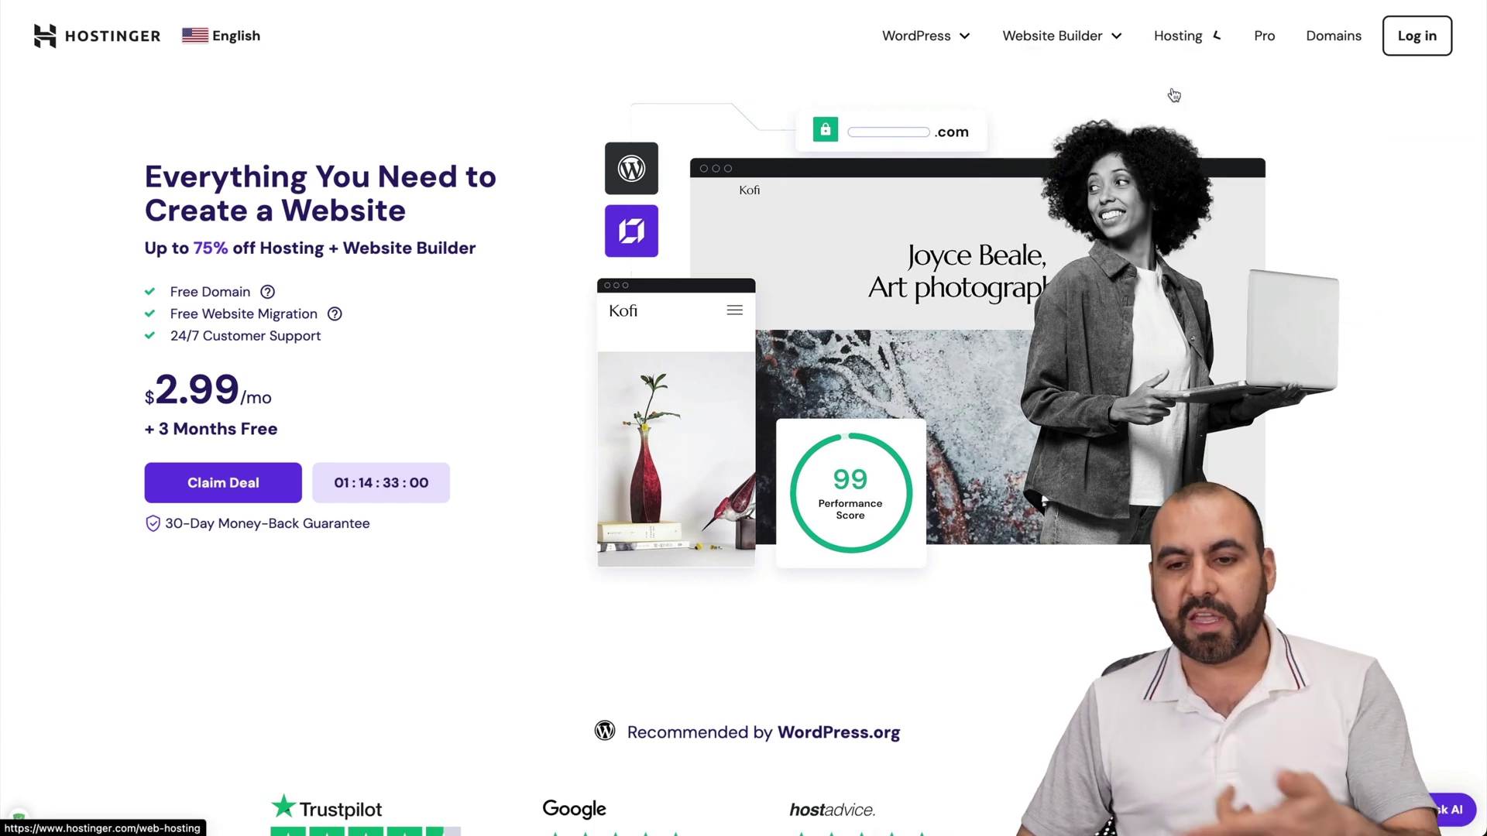
{"action": "scroll", "coordinate": [910, 456], "scroll_direction": "down", "scroll_amount": 10}
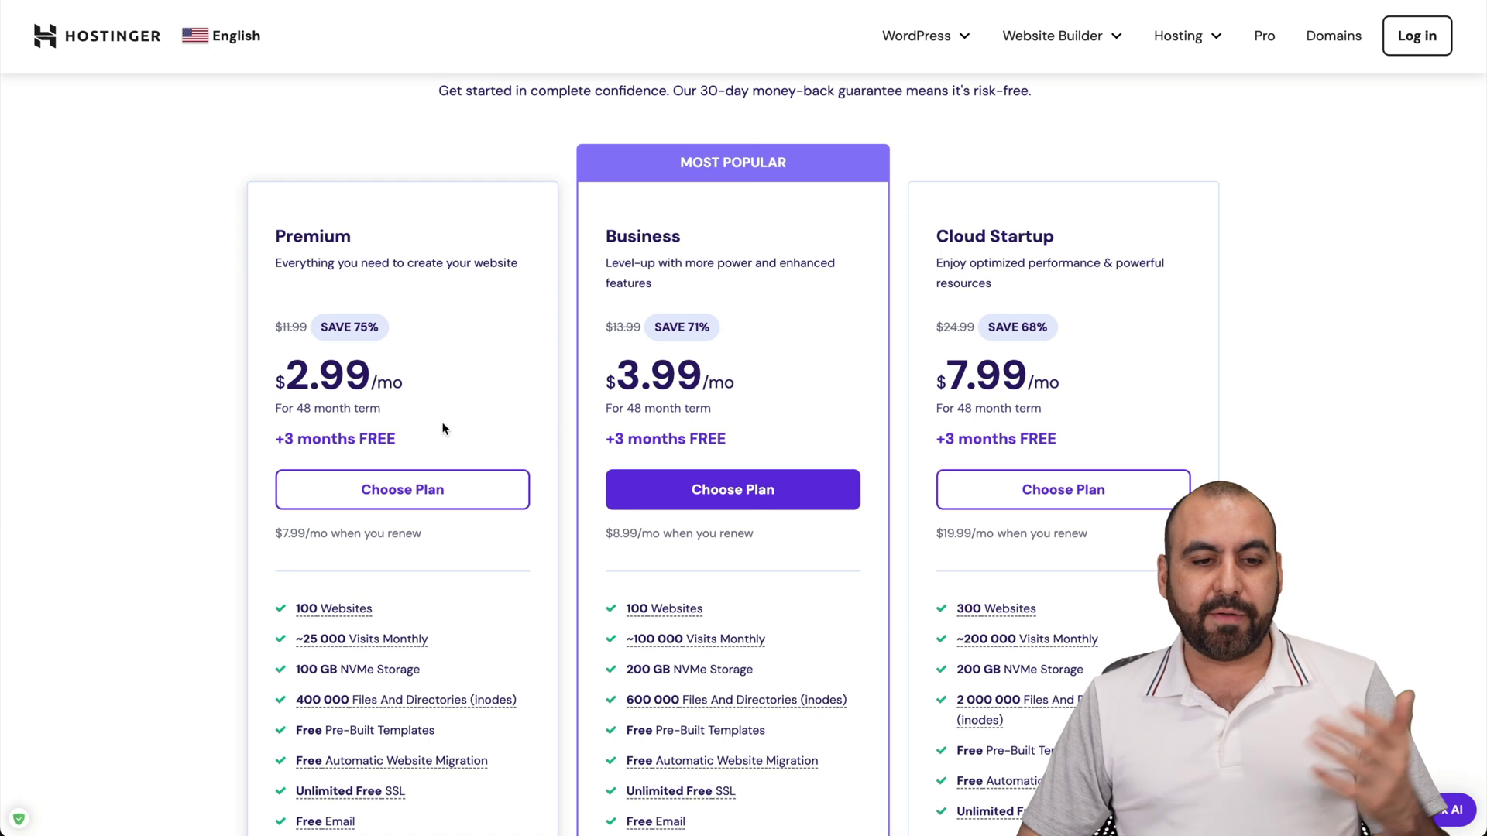
{"action": "left_click", "coordinate": [699, 499]}
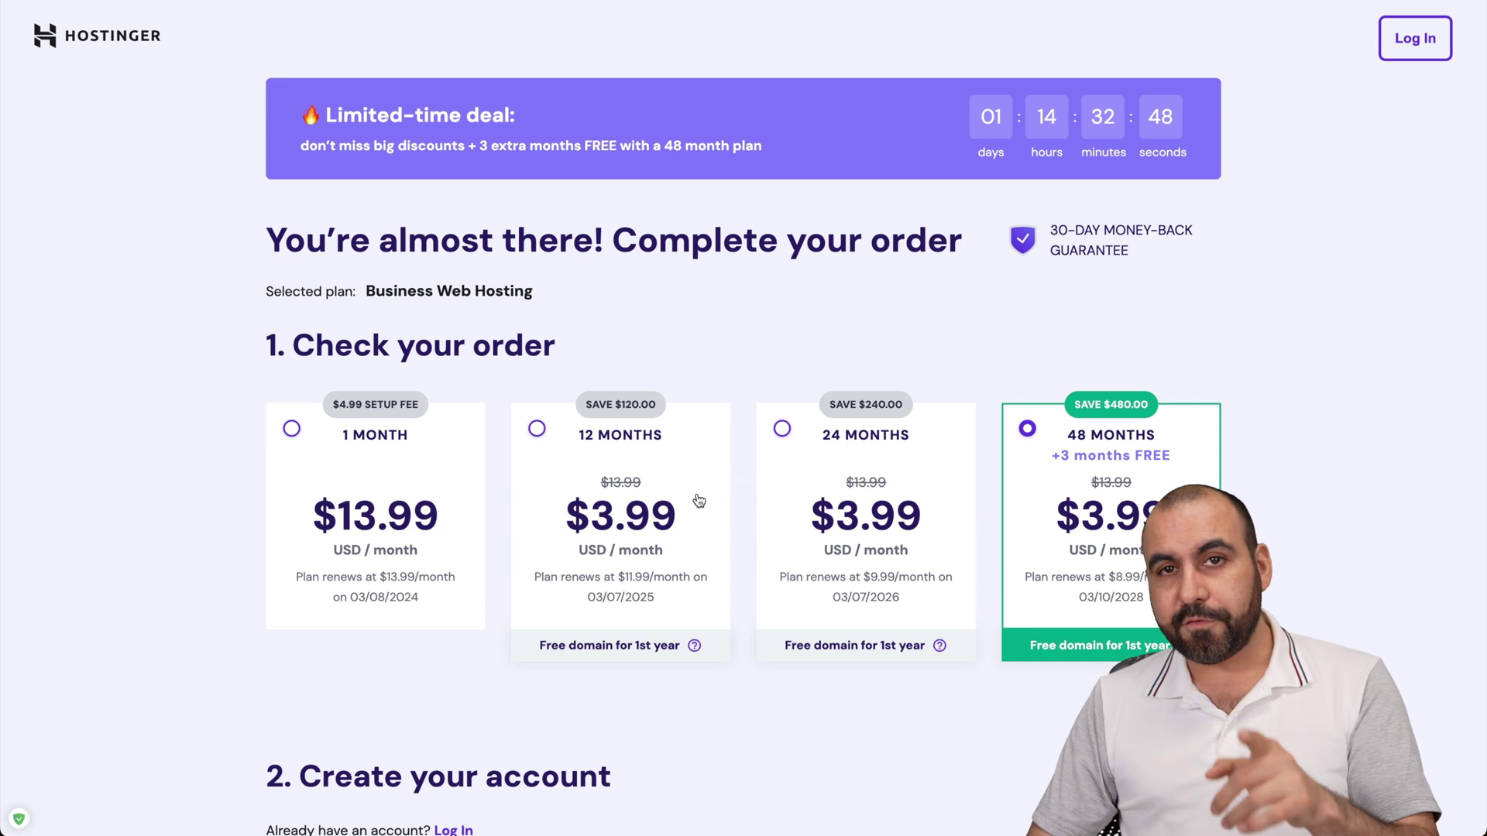
- Apply coupon SAASMASTER at checkout, lowering the 48-month total to $172.37
{"action": "scroll", "coordinate": [698, 500], "scroll_direction": "down", "scroll_amount": 3}
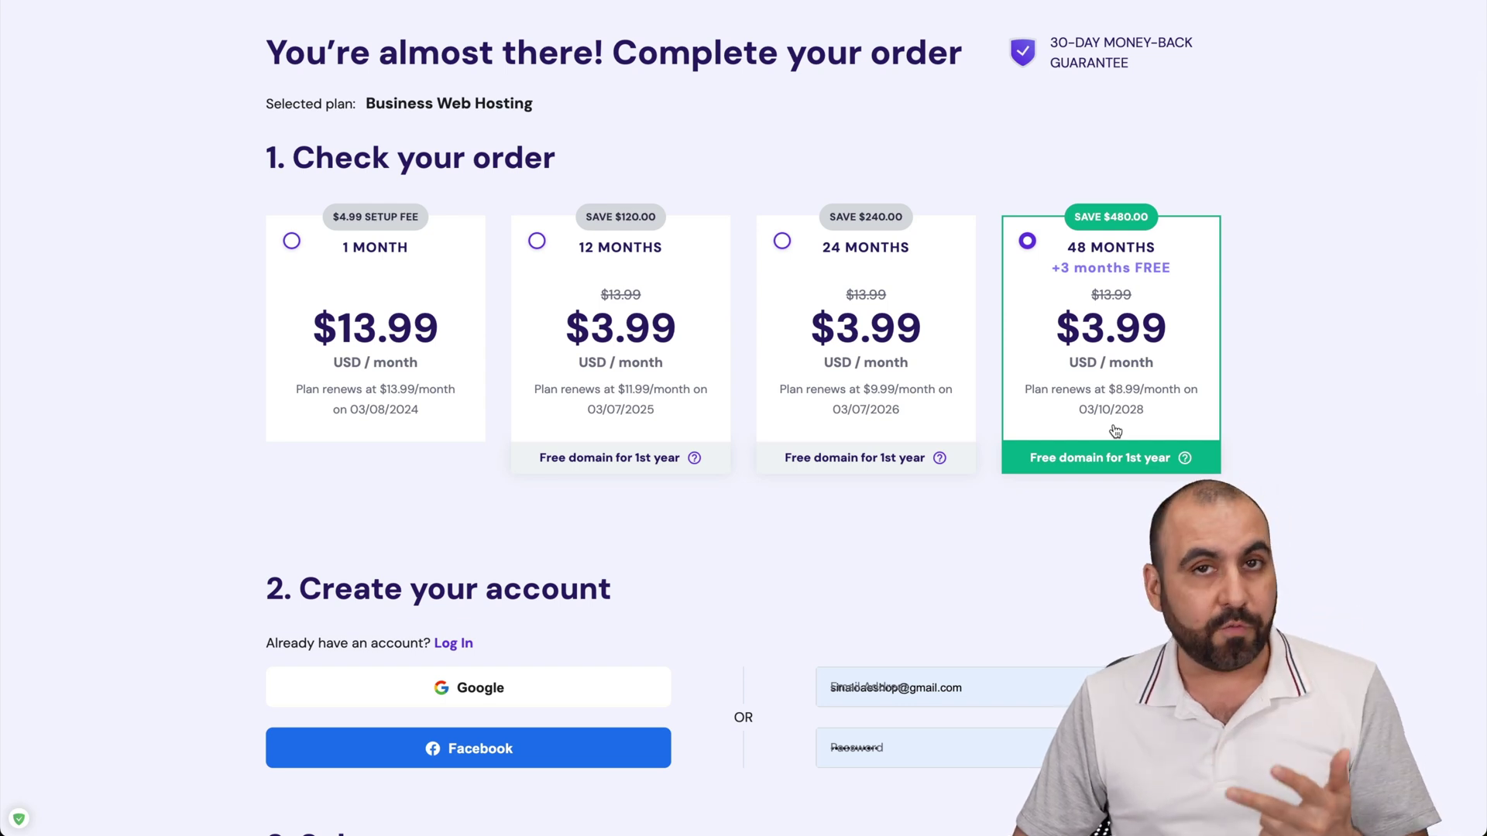
{"action": "scroll", "coordinate": [1071, 517], "scroll_direction": "down", "scroll_amount": 15}
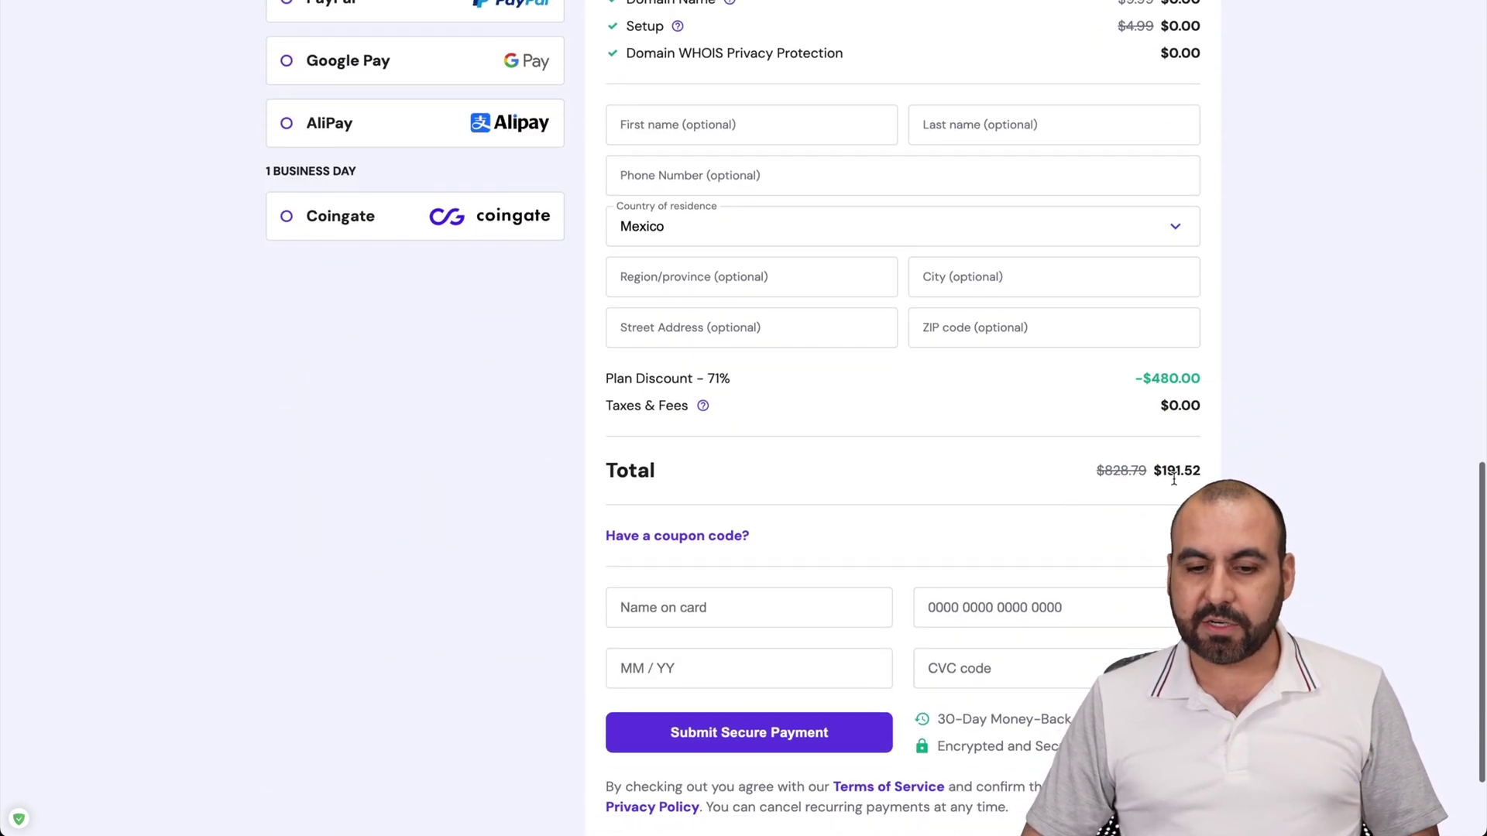
{"action": "left_click", "coordinate": [676, 546]}
{"action": "left_click", "coordinate": [681, 586]}
{"action": "type", "text": "SAASMSAT"}
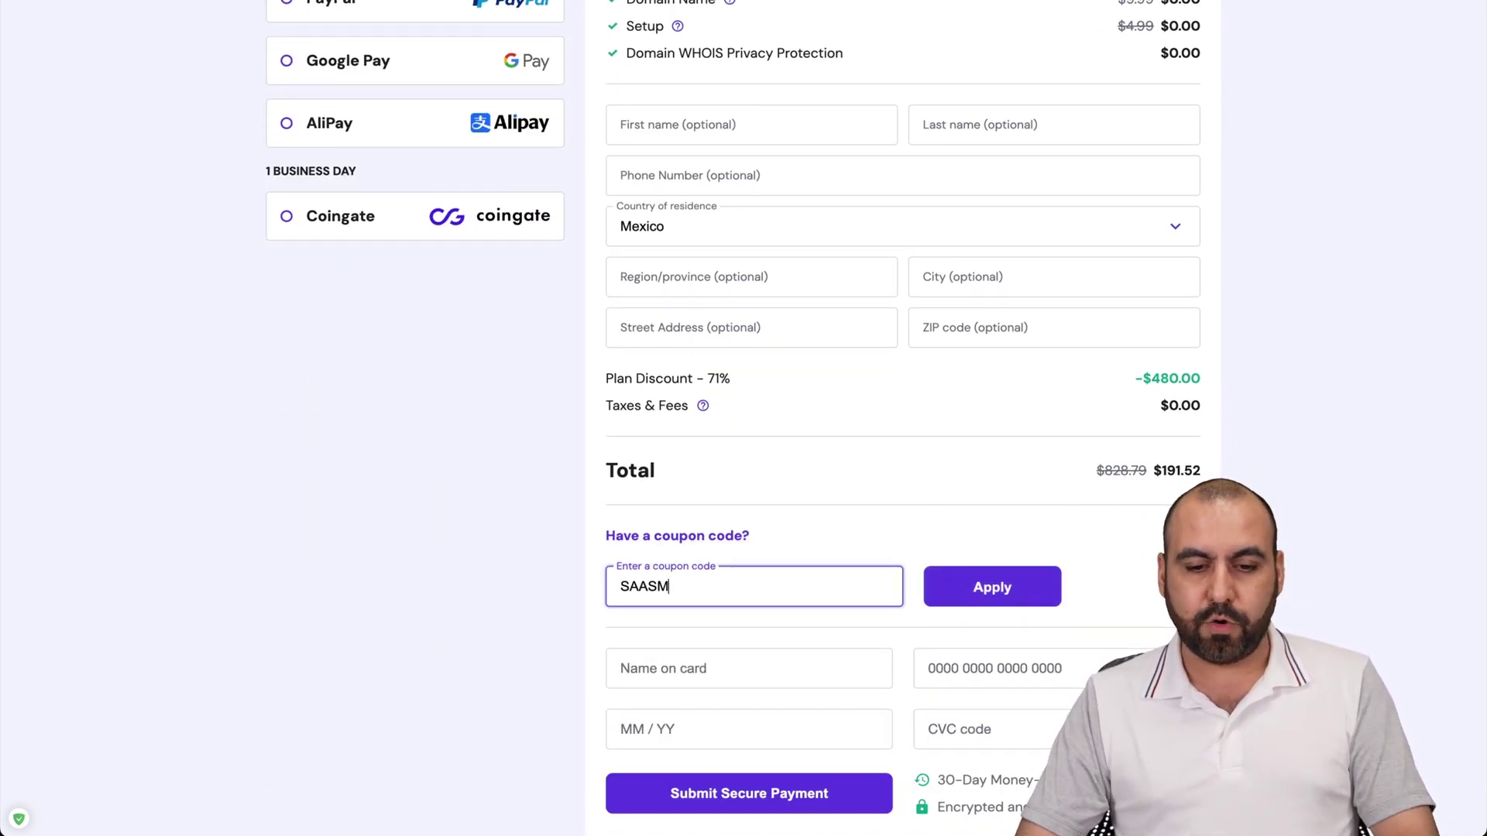
{"action": "key", "text": "BackSpace"}
{"action": "key", "text": "BackSpace"}
{"action": "key", "text": "BackSpace"}
{"action": "type", "text": "ASTER"}
{"action": "left_click", "coordinate": [1042, 591]}
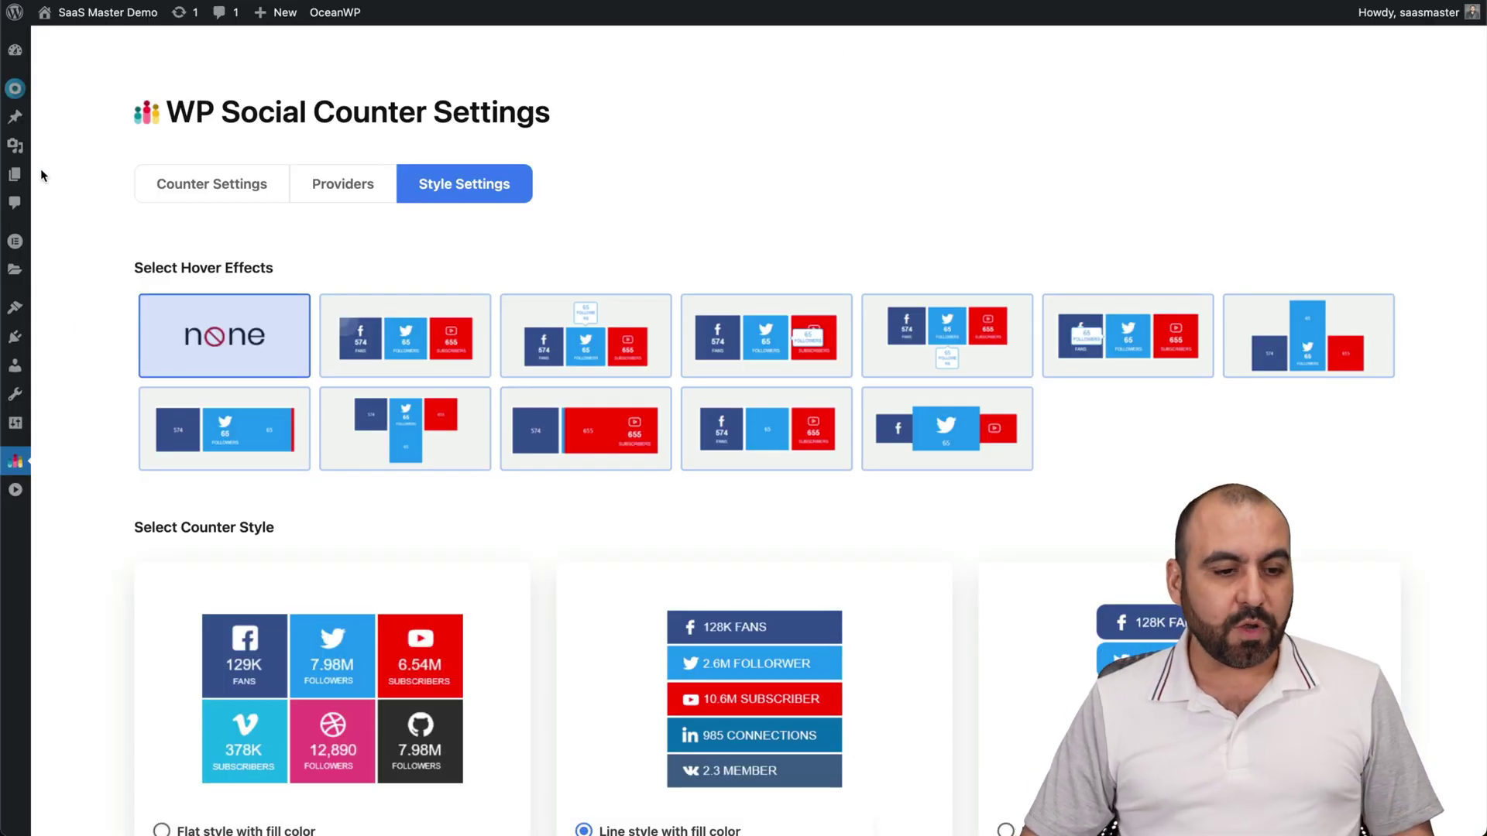
- Expand the admin sidebar and open WP Social's Social Login settings
{"action": "left_click", "coordinate": [17, 490]}
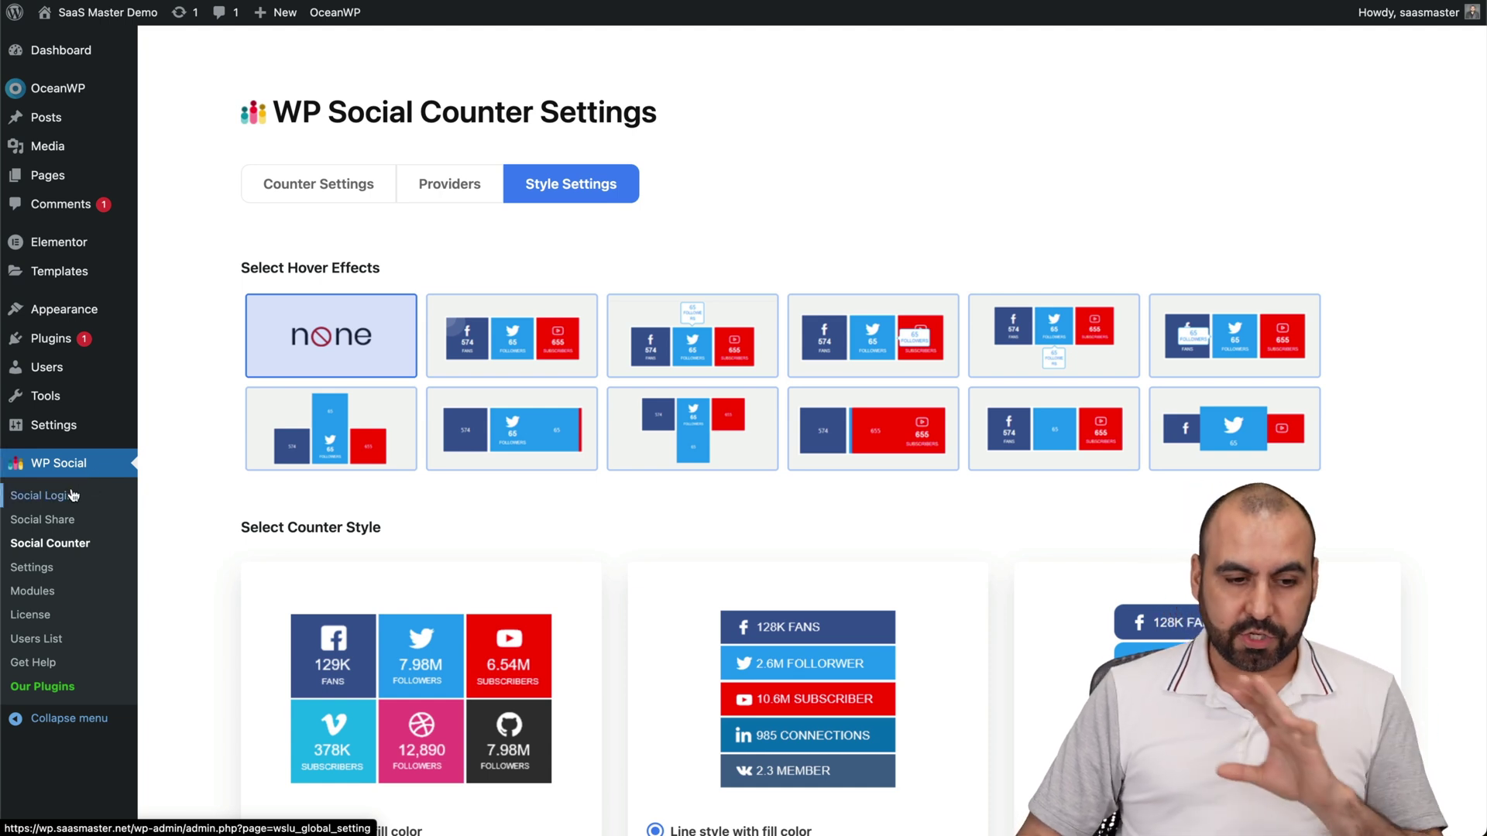
{"action": "left_click", "coordinate": [72, 496]}
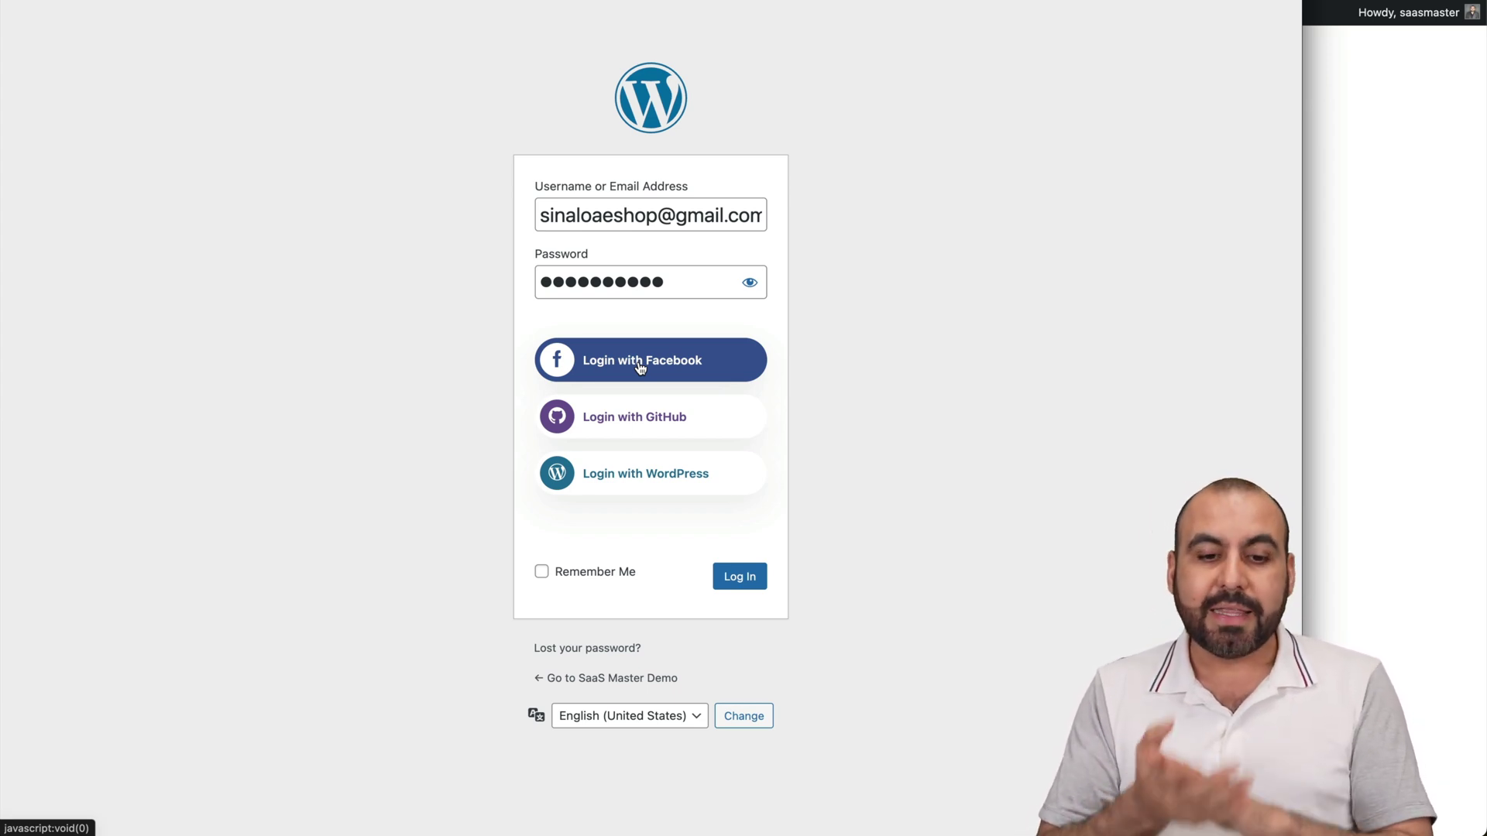
{"action": "left_click", "coordinate": [673, 432]}
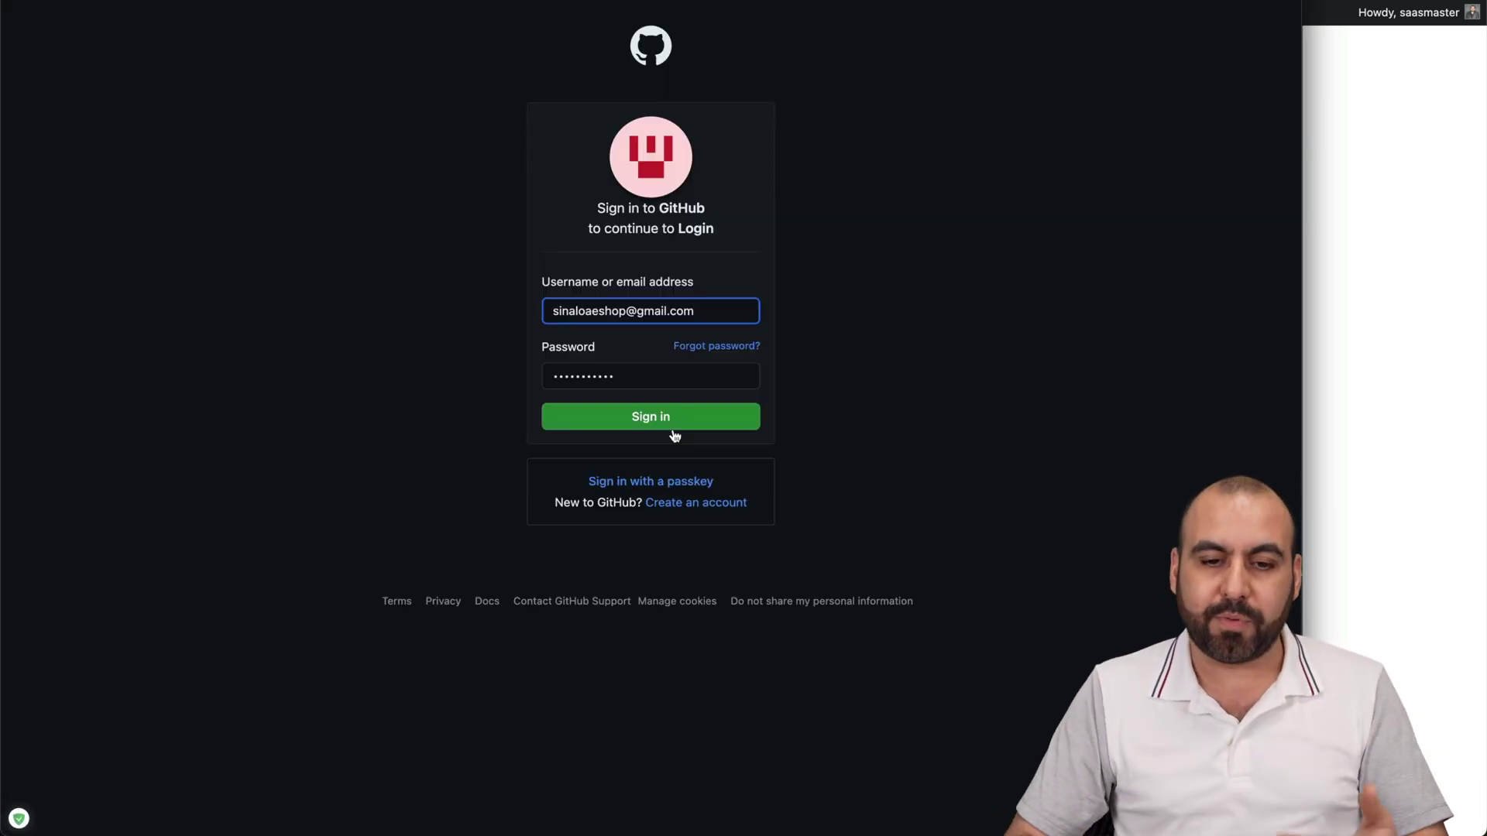
{"action": "left_click", "coordinate": [670, 426]}
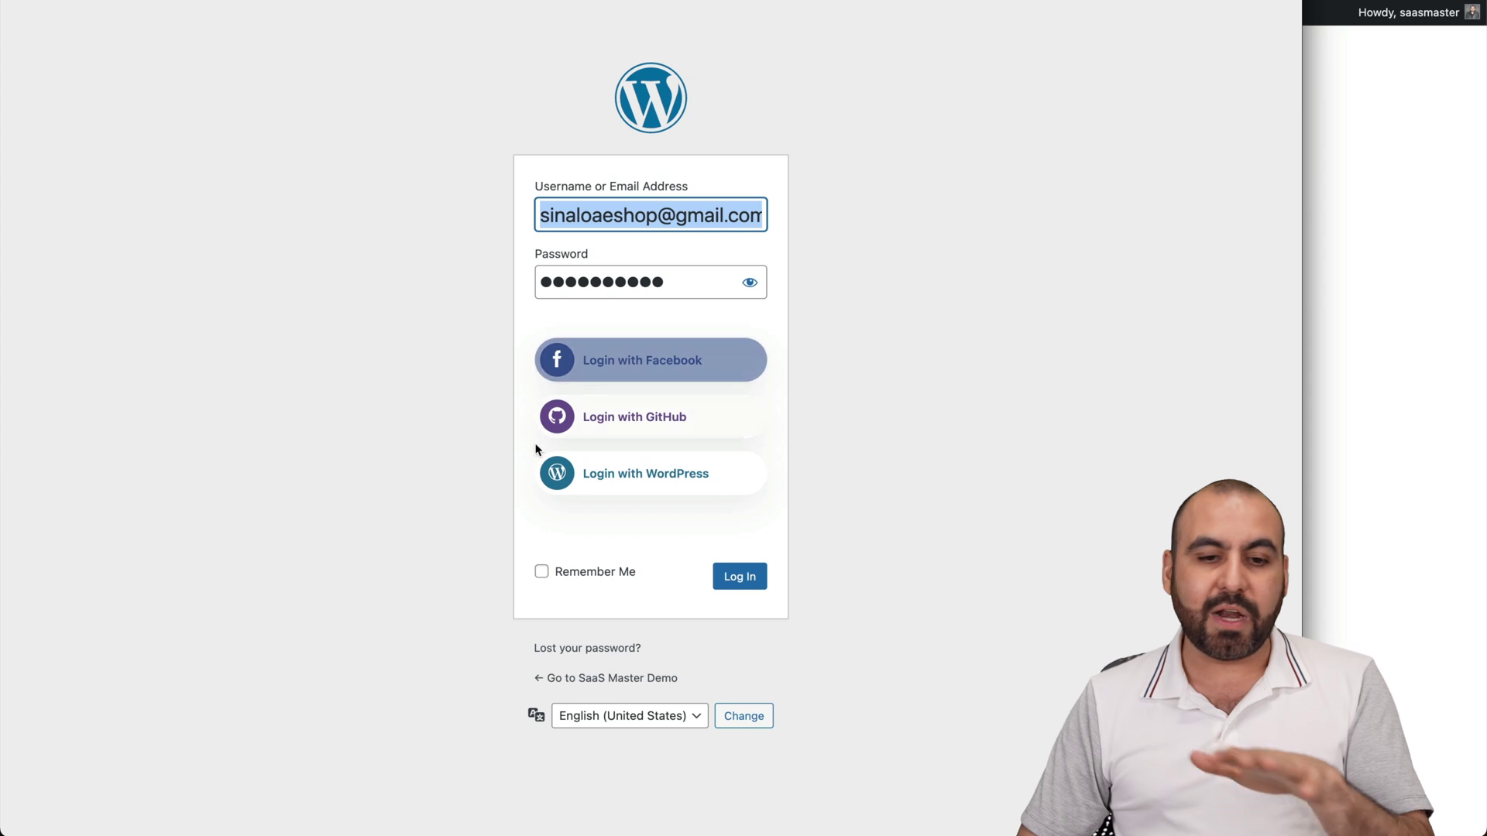
- Close the login preview and try Custom login redirect, leaving it switched off
{"action": "left_click", "coordinate": [1376, 300]}
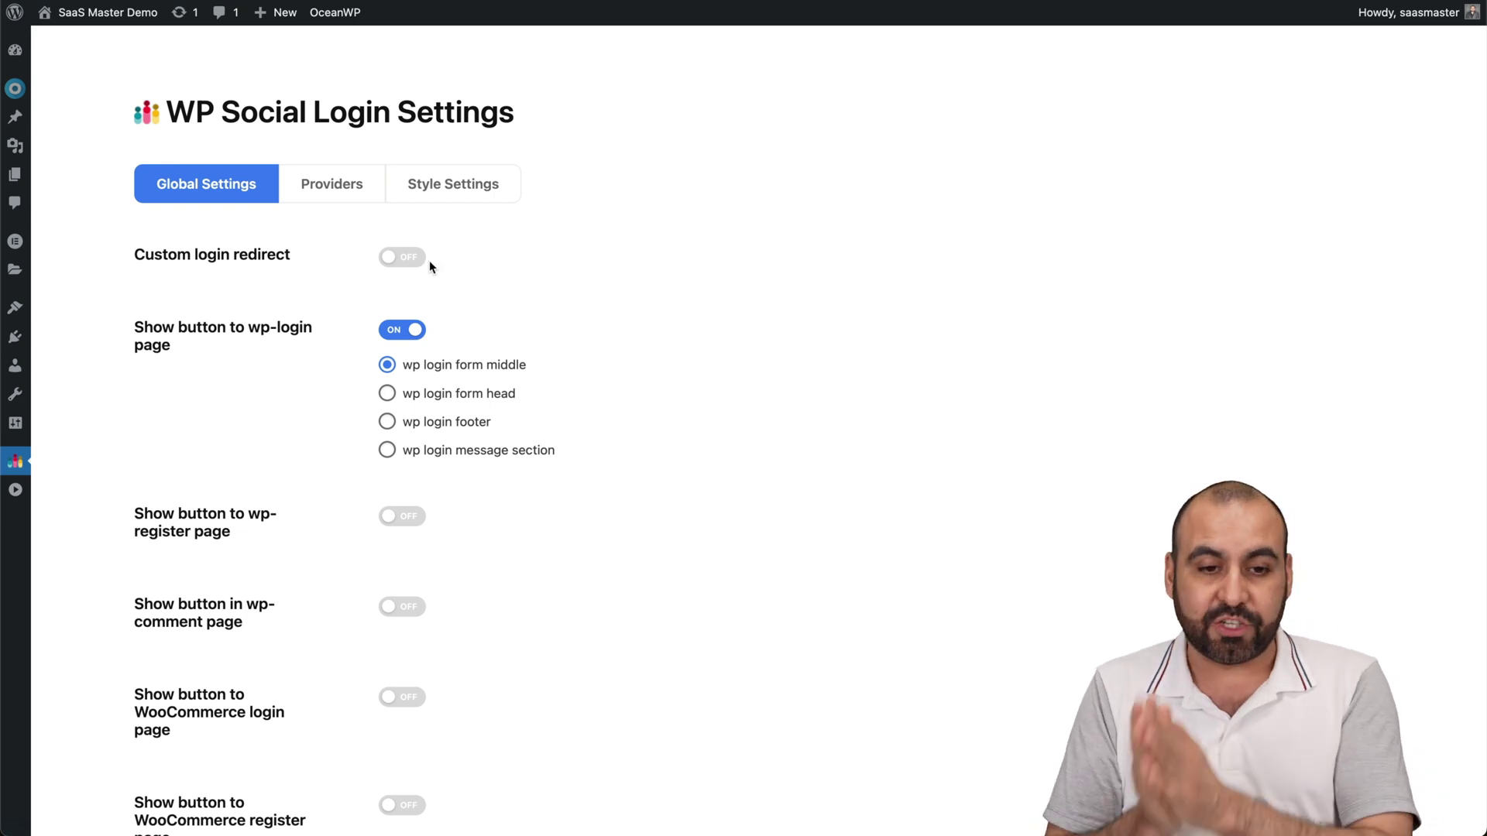
{"action": "left_click", "coordinate": [408, 256]}
{"action": "left_click", "coordinate": [441, 304]}
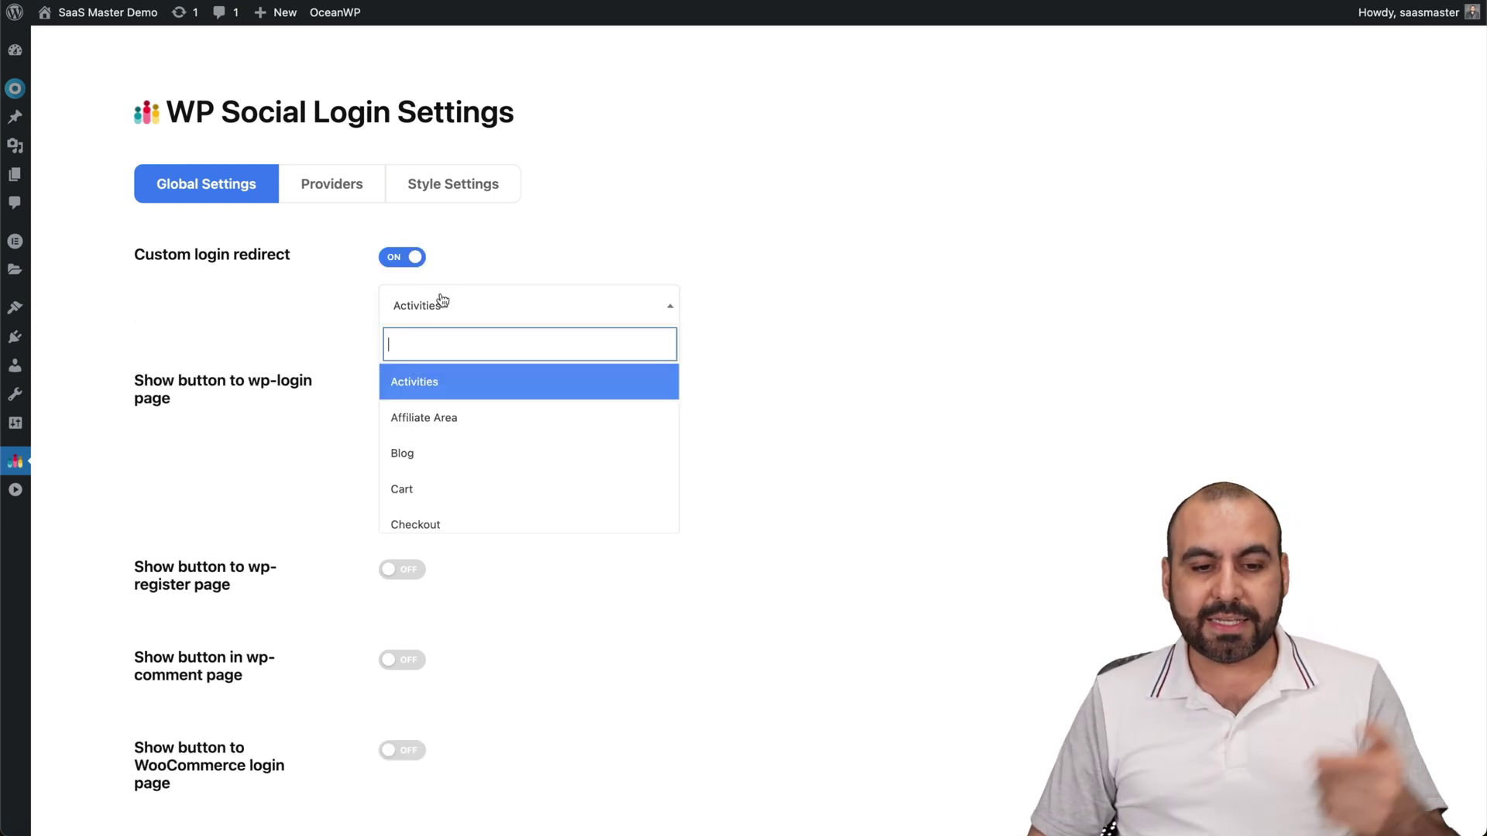
{"action": "scroll", "coordinate": [467, 484], "scroll_direction": "down", "scroll_amount": 3}
{"action": "left_click", "coordinate": [403, 257]}
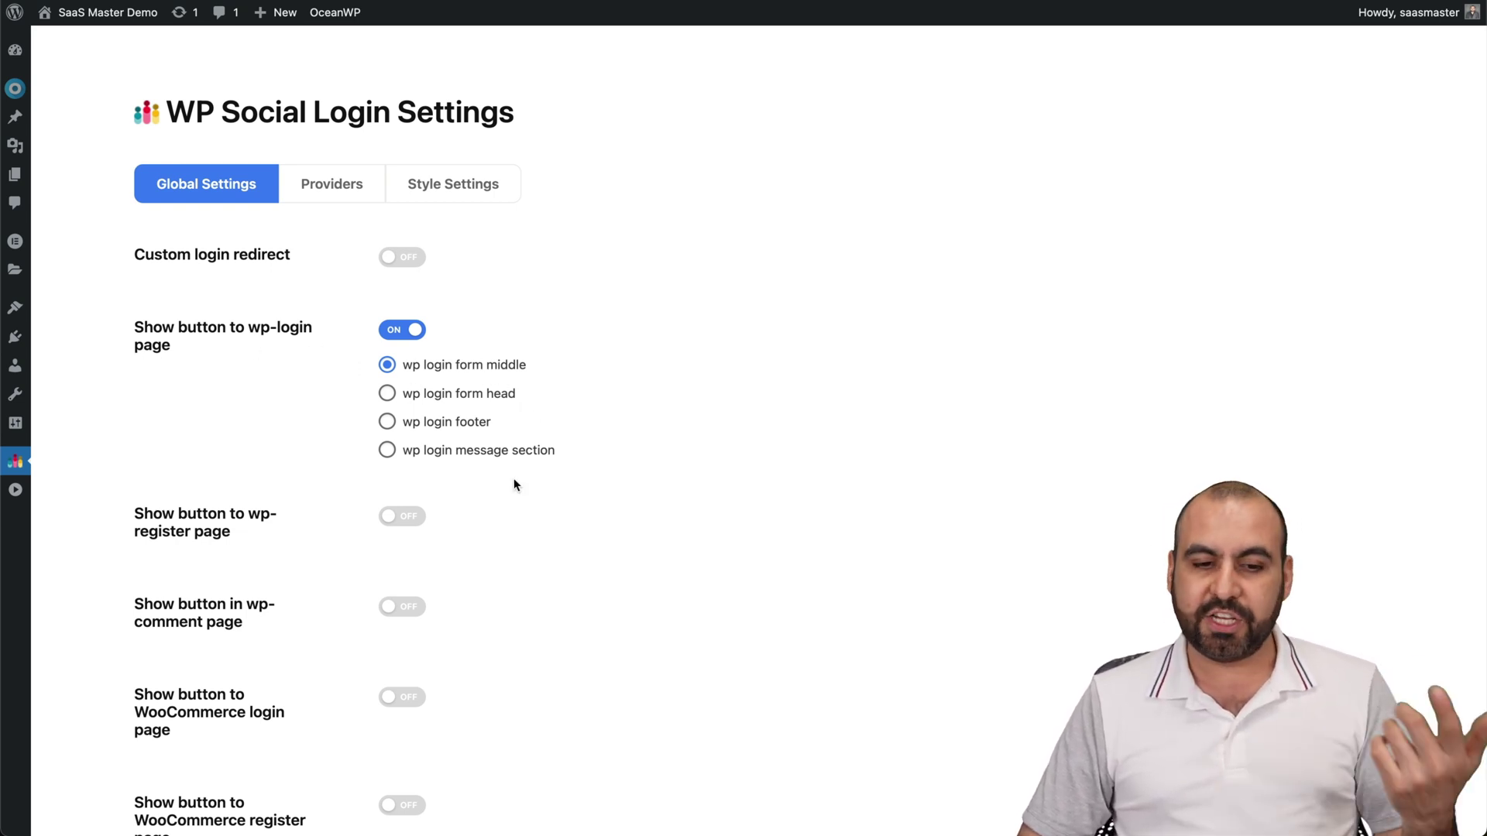
- Scroll through the Social Login shortcodes and expand the admin sidebar
{"action": "scroll", "coordinate": [507, 523], "scroll_direction": "down", "scroll_amount": 3}
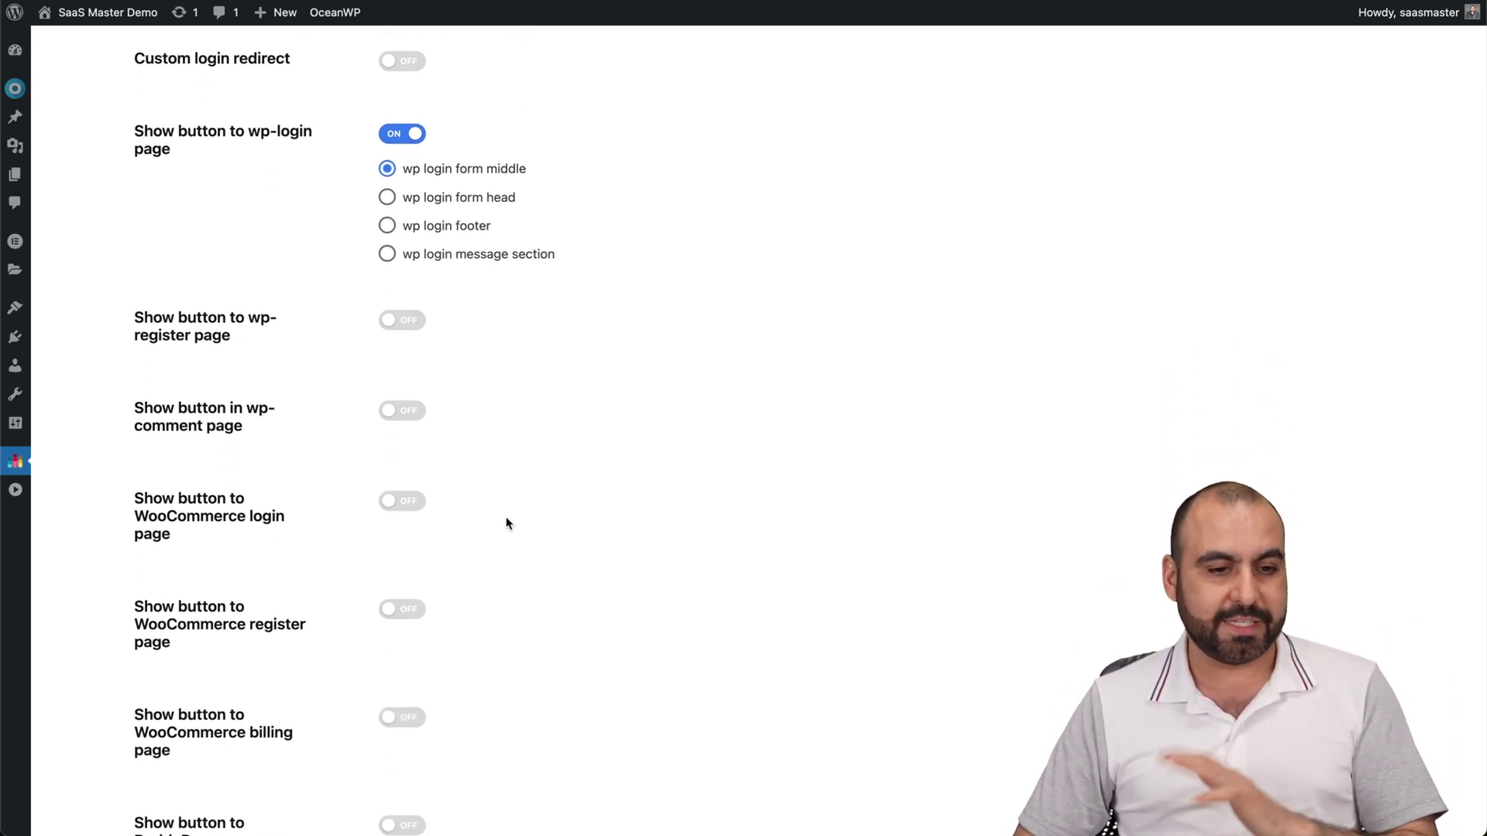
{"action": "scroll", "coordinate": [174, 387], "scroll_direction": "down", "scroll_amount": 6}
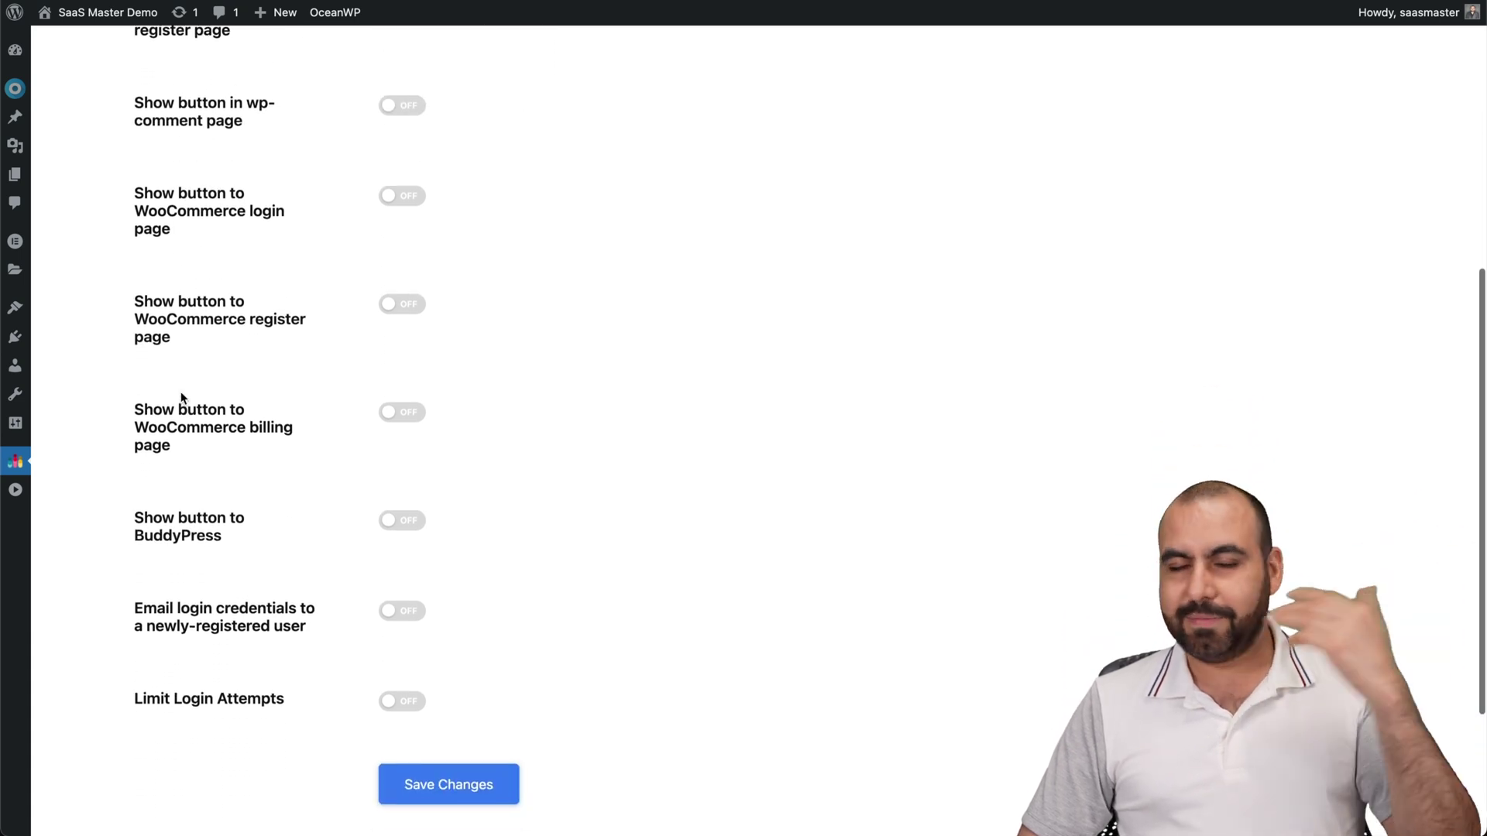
{"action": "scroll", "coordinate": [181, 395], "scroll_direction": "down", "scroll_amount": 1}
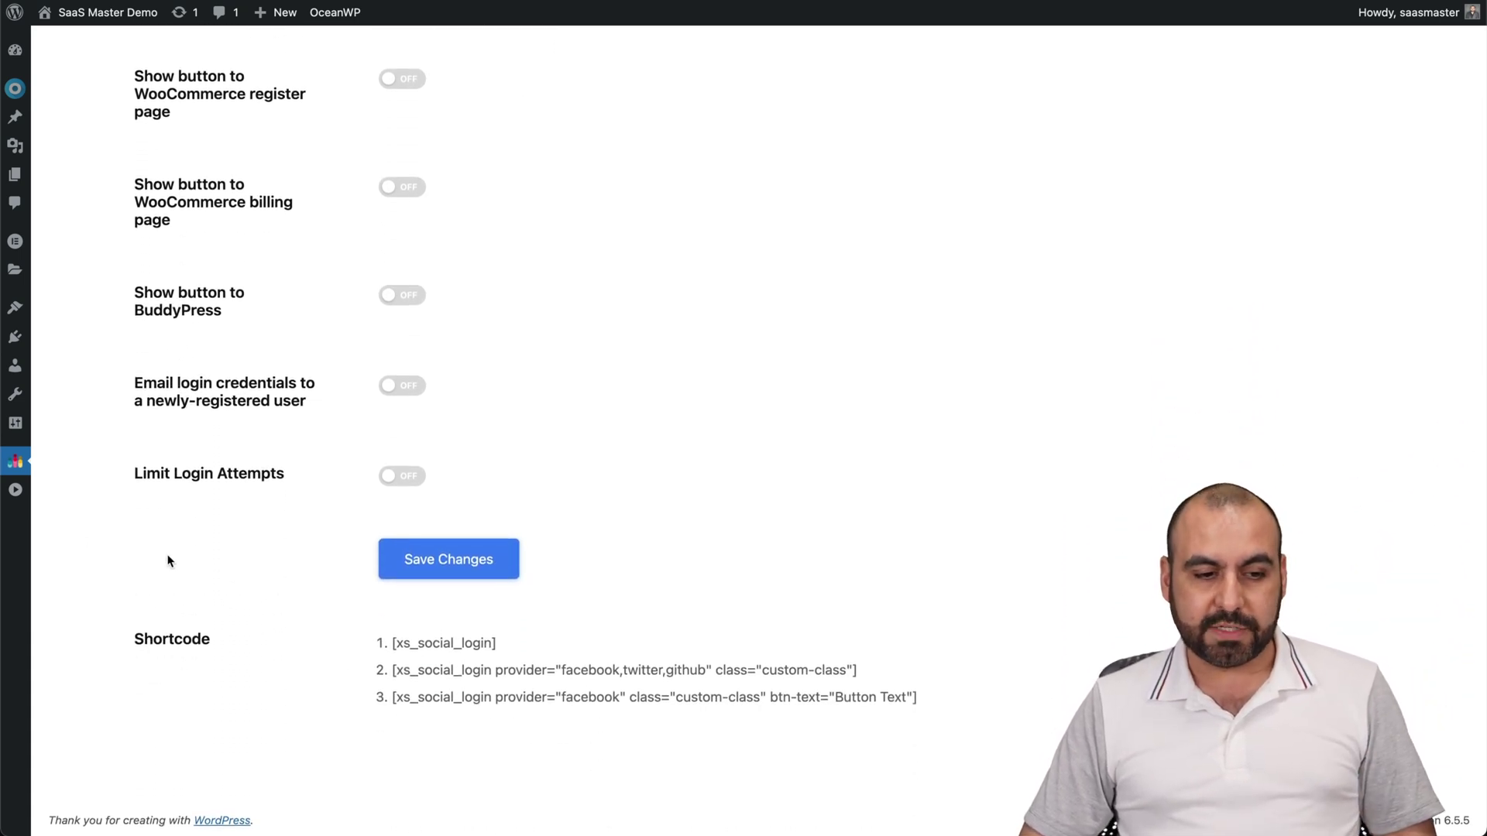
{"action": "left_click", "coordinate": [17, 493]}
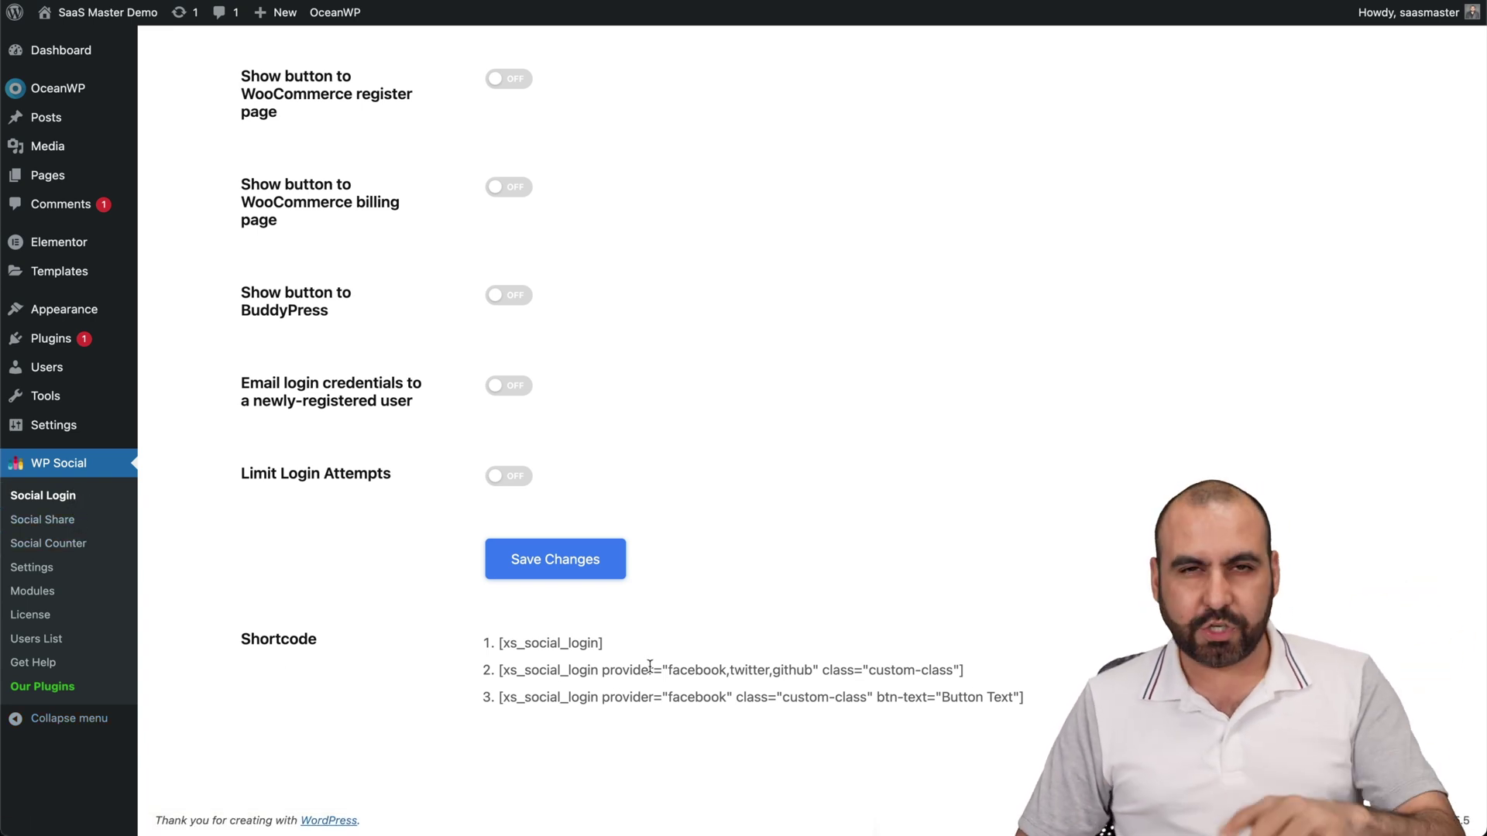
{"action": "scroll", "coordinate": [650, 666], "scroll_direction": "up", "scroll_amount": 10}
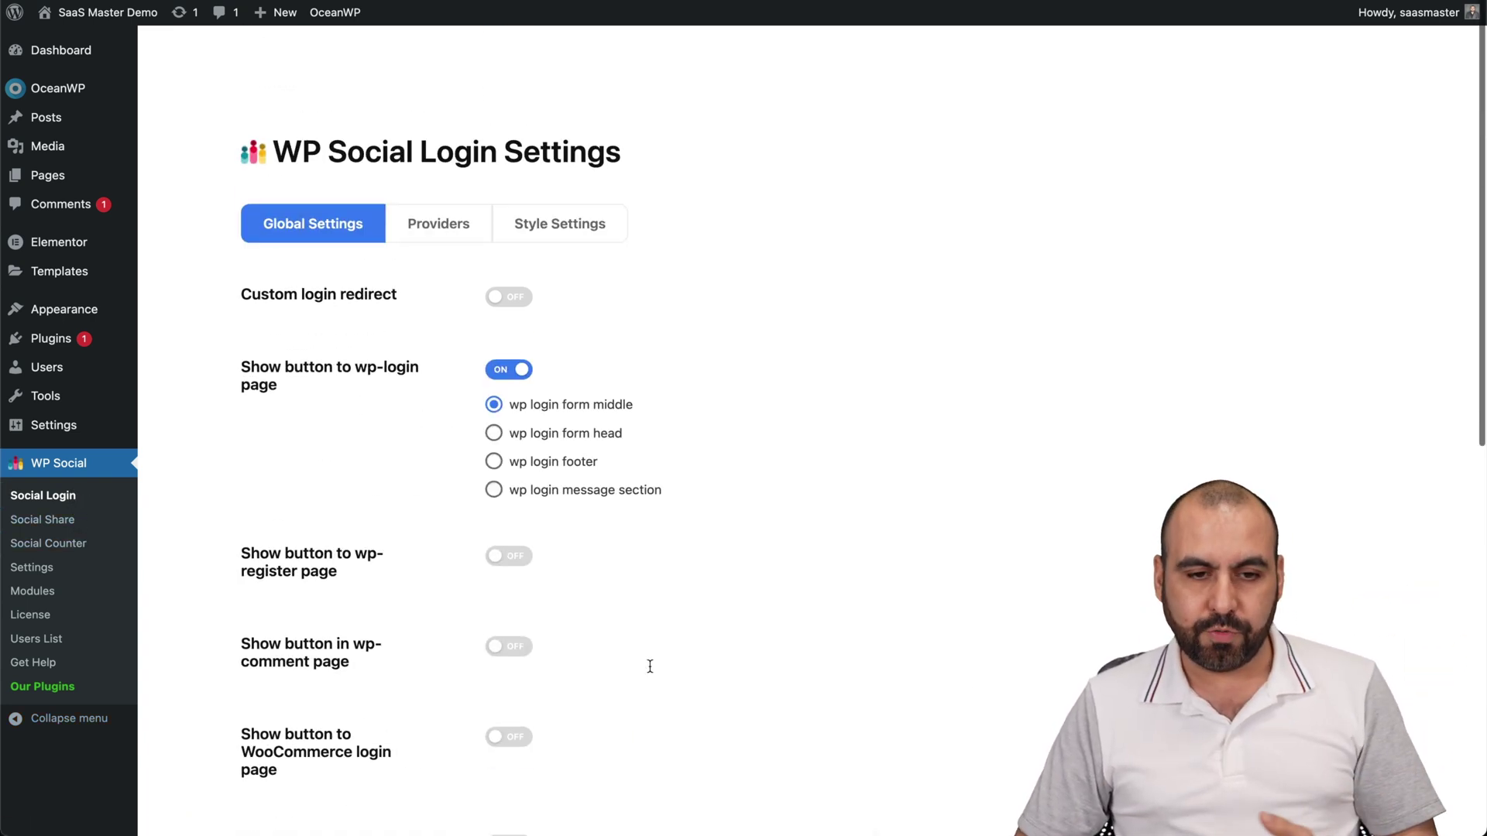
- Review the Facebook provider's login labels and shortcodes on the Providers tab
{"action": "left_click", "coordinate": [428, 185]}
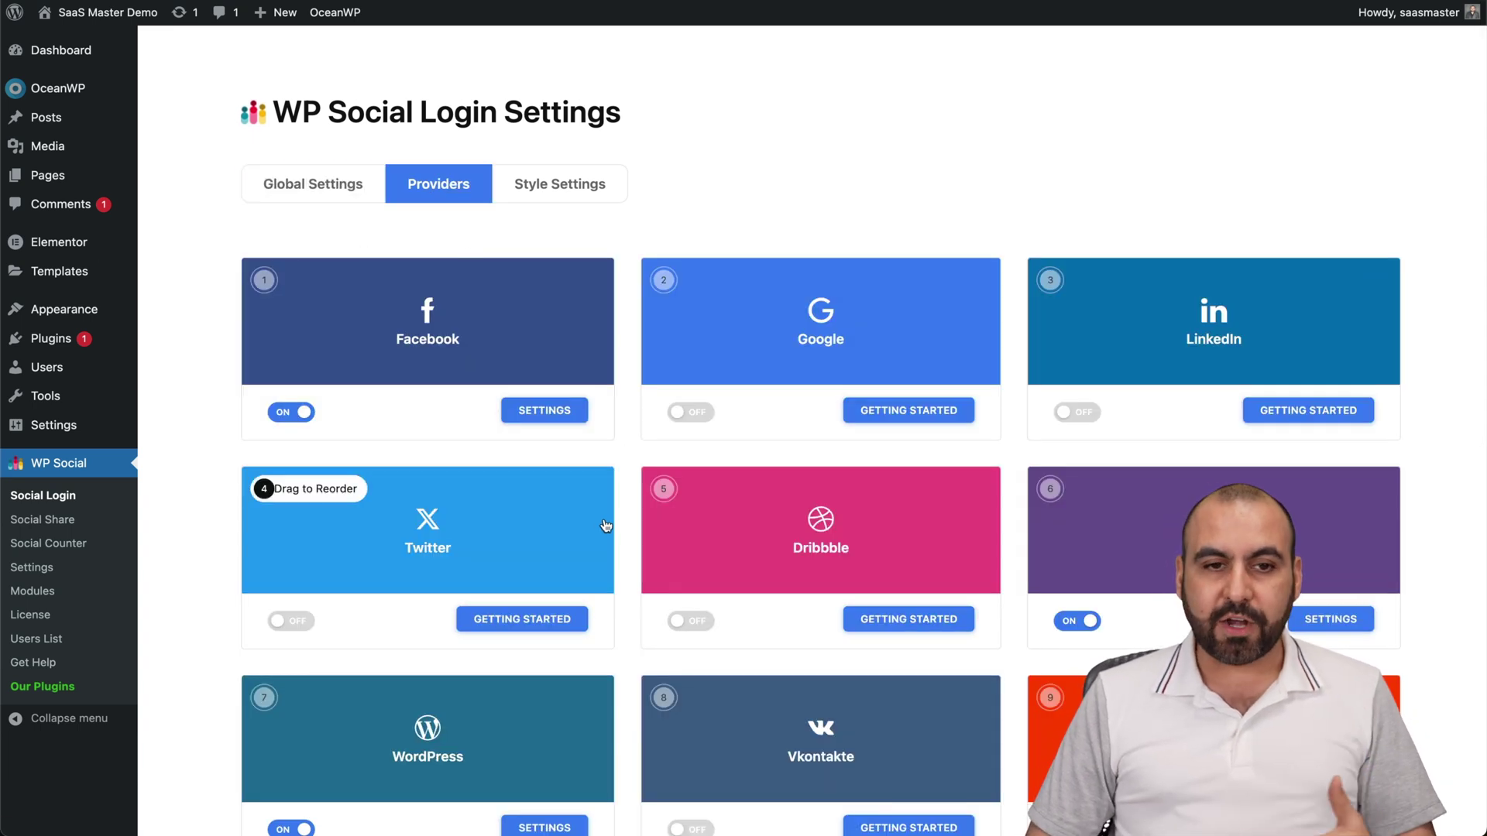
{"action": "scroll", "coordinate": [606, 526], "scroll_direction": "down", "scroll_amount": 1}
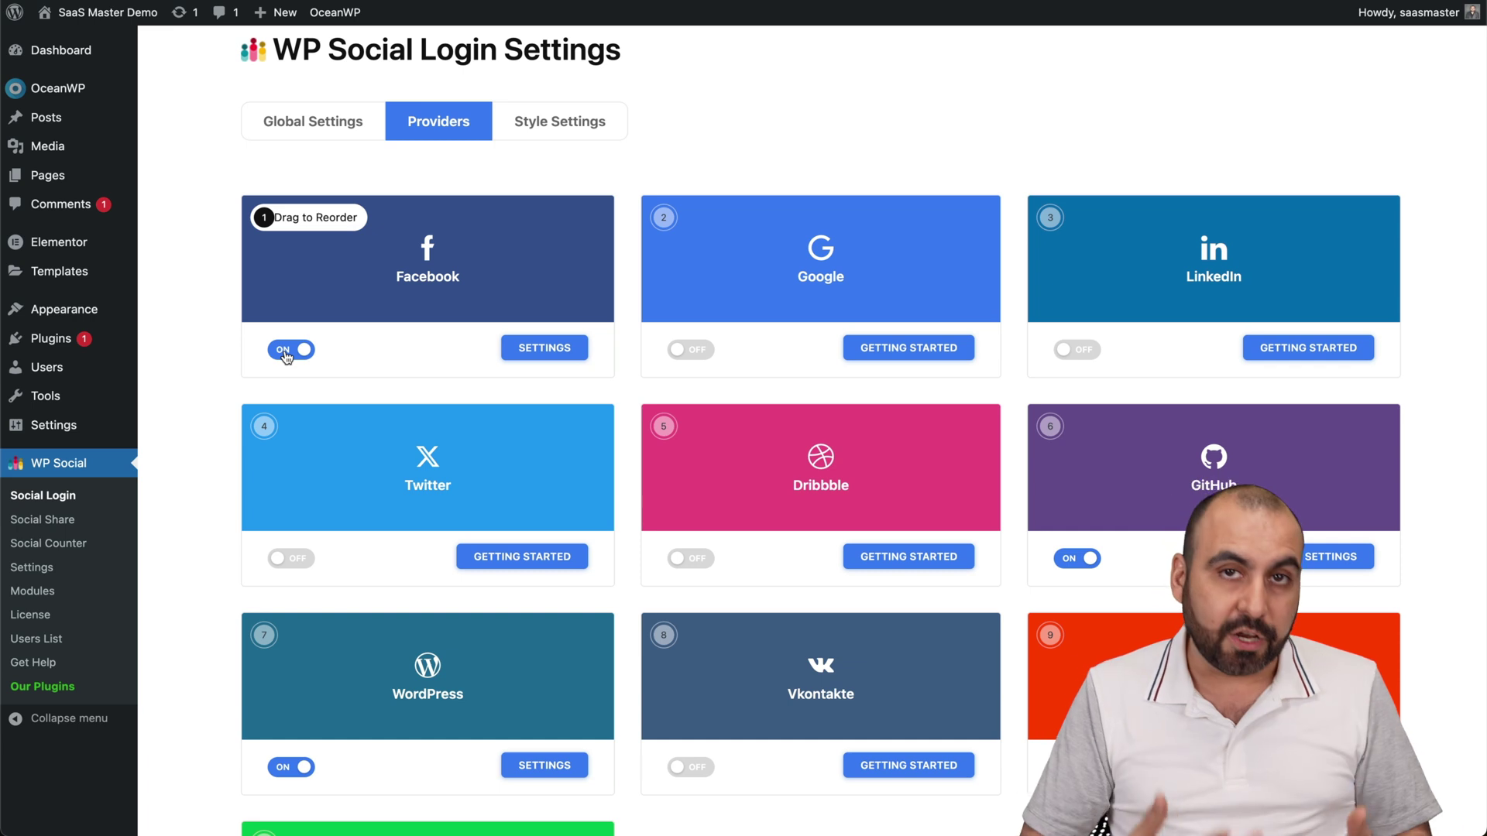
{"action": "left_click", "coordinate": [540, 346]}
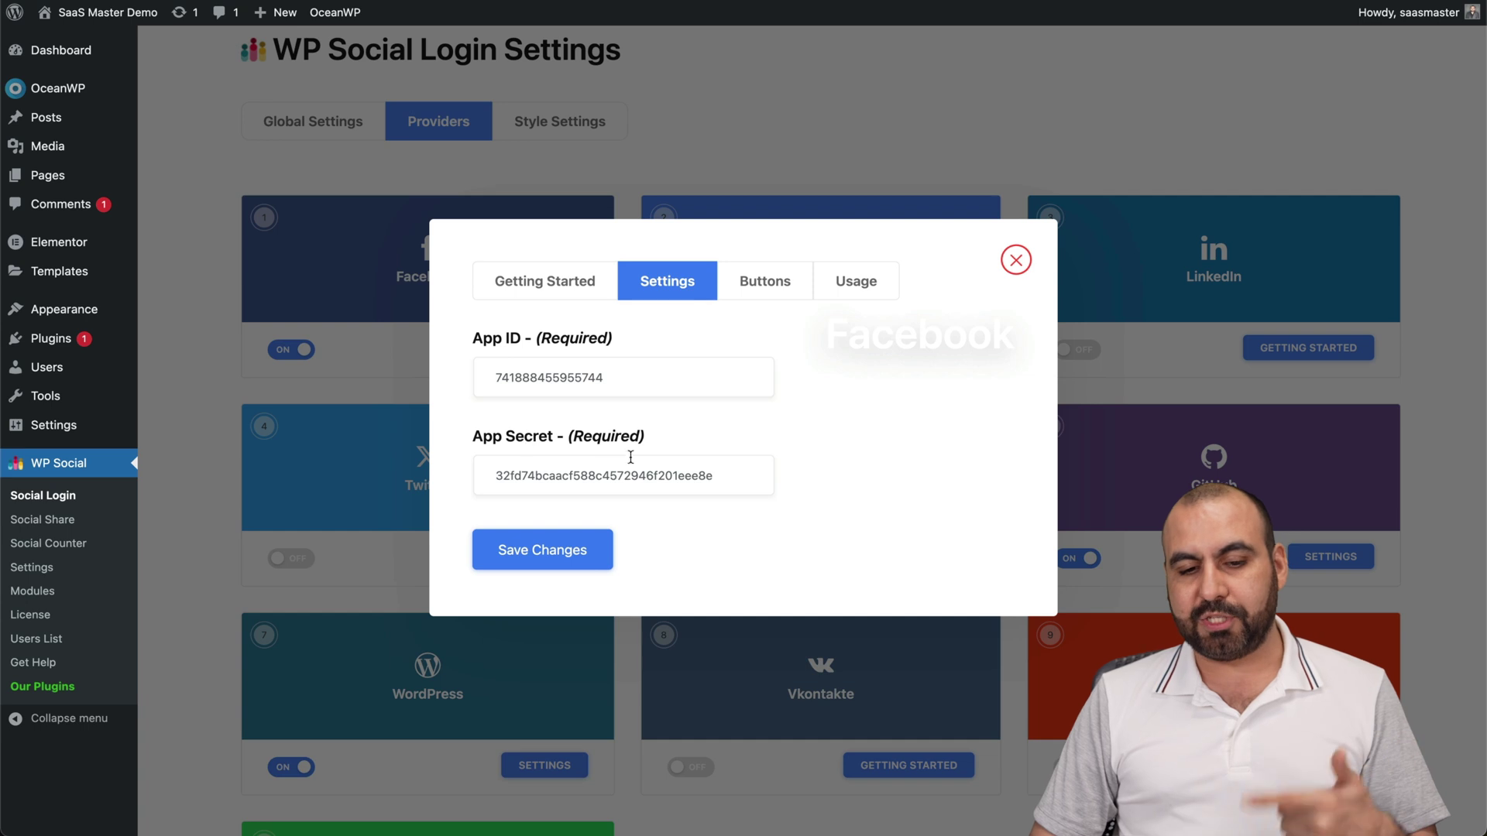
{"action": "left_click", "coordinate": [778, 281]}
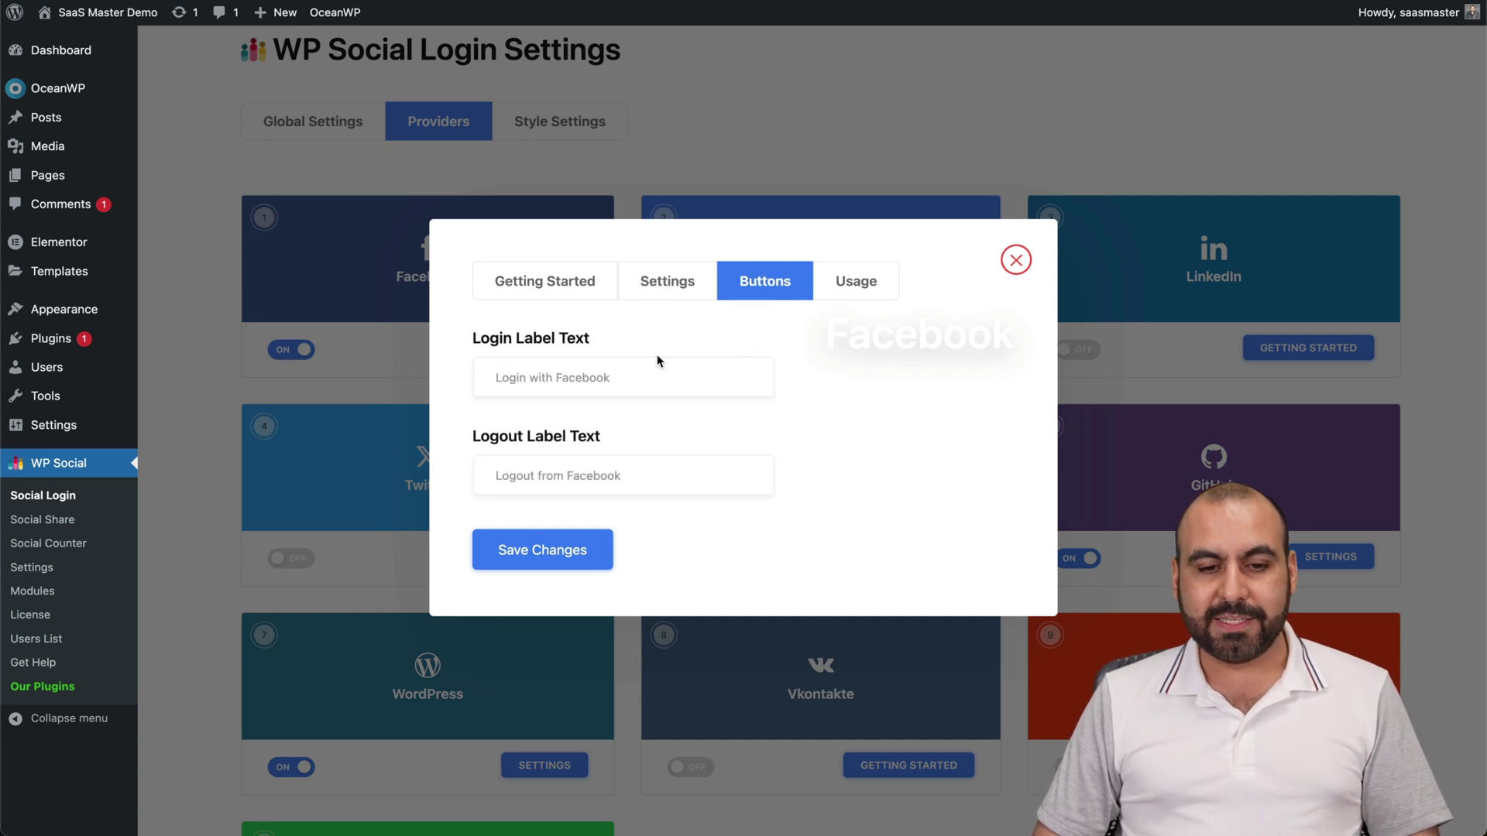
{"action": "left_click", "coordinate": [854, 277]}
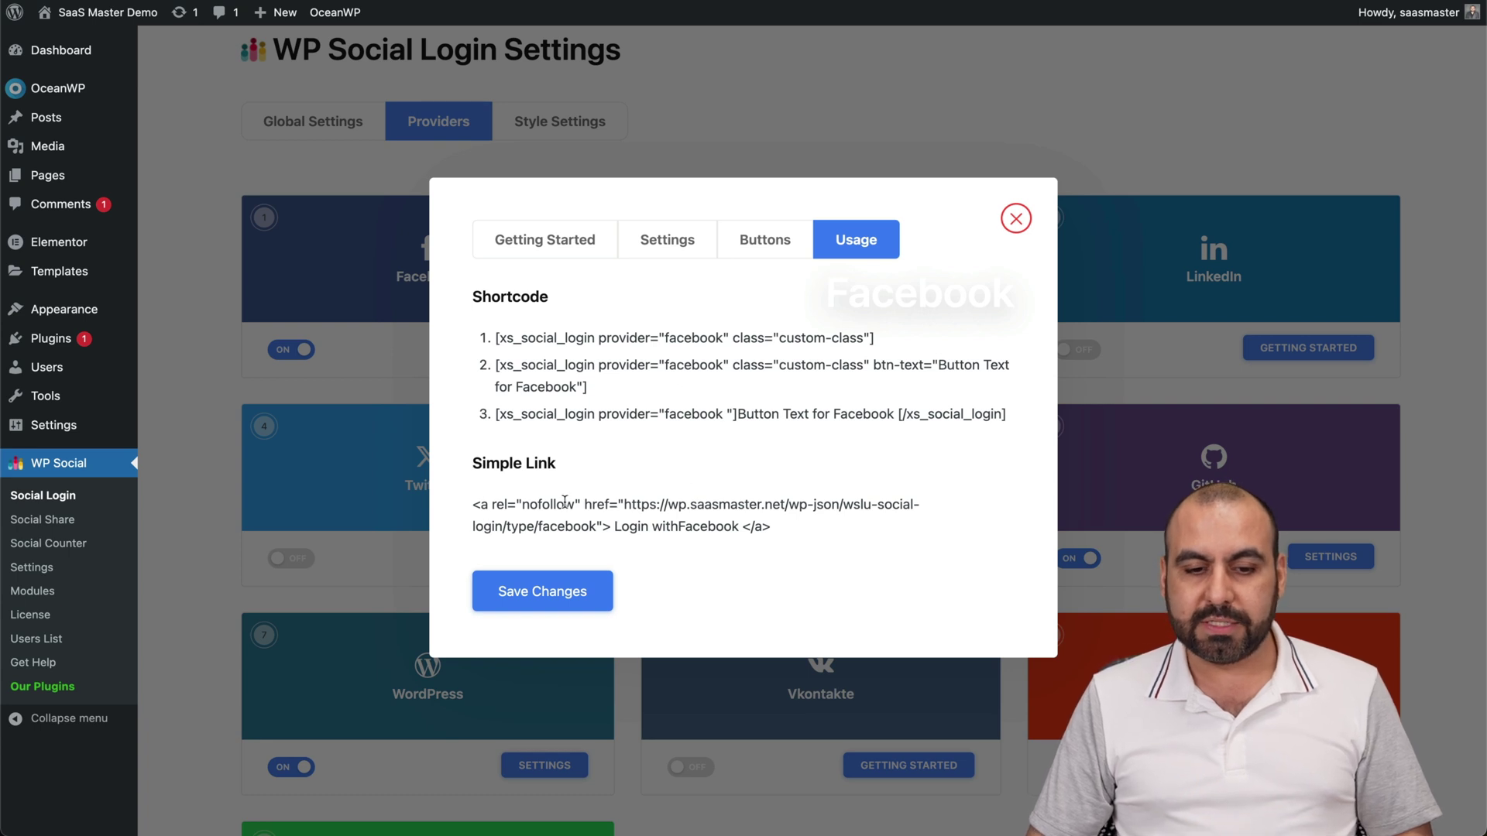
{"action": "left_click", "coordinate": [1016, 218]}
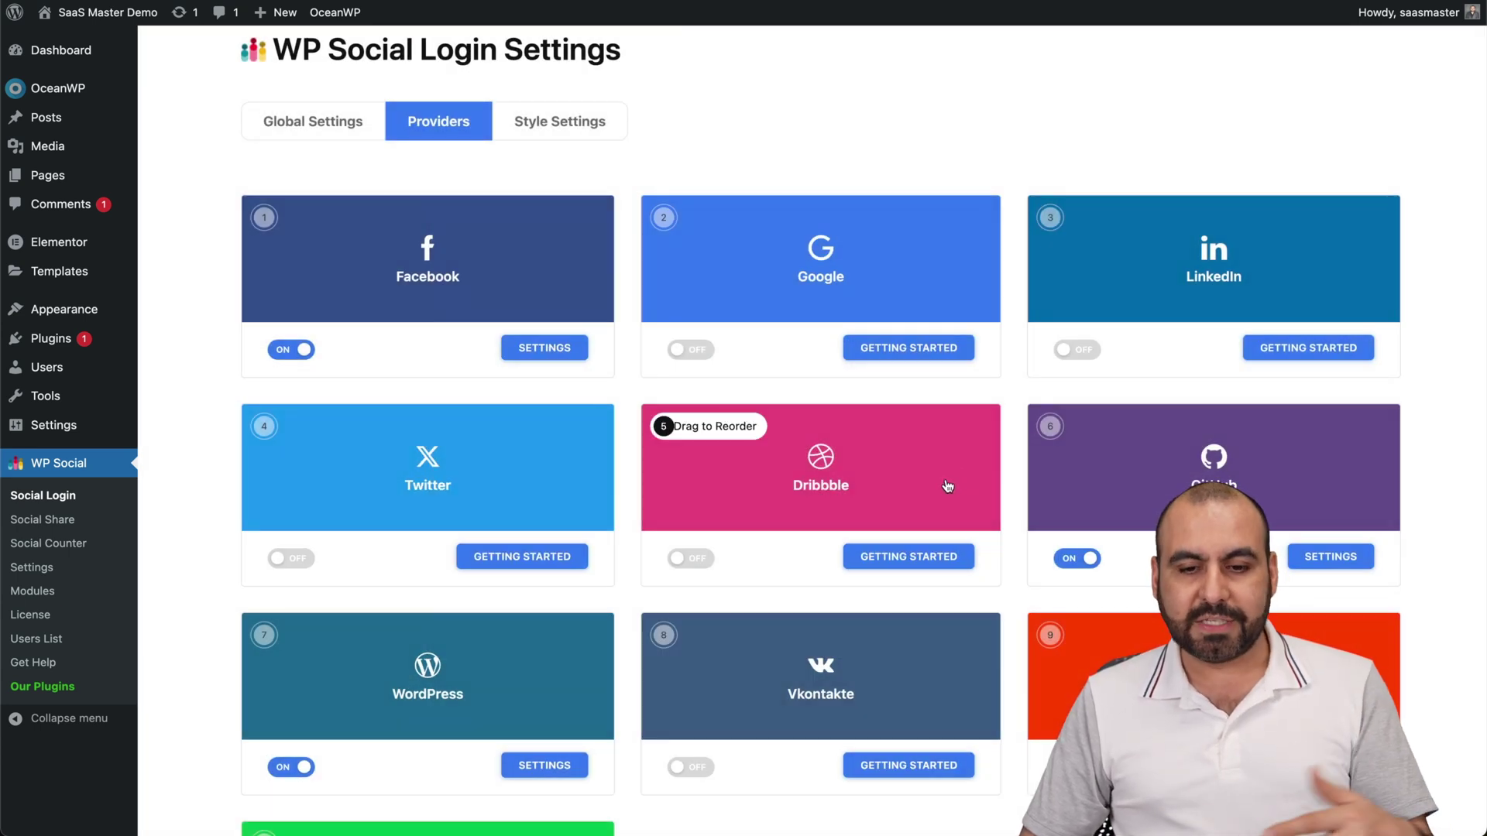
- Scroll through the provider cards, with Facebook, GitHub and WordPress enabled
{"action": "scroll", "coordinate": [946, 485], "scroll_direction": "down", "scroll_amount": 1}
{"action": "scroll", "coordinate": [1011, 585], "scroll_direction": "down", "scroll_amount": 4}
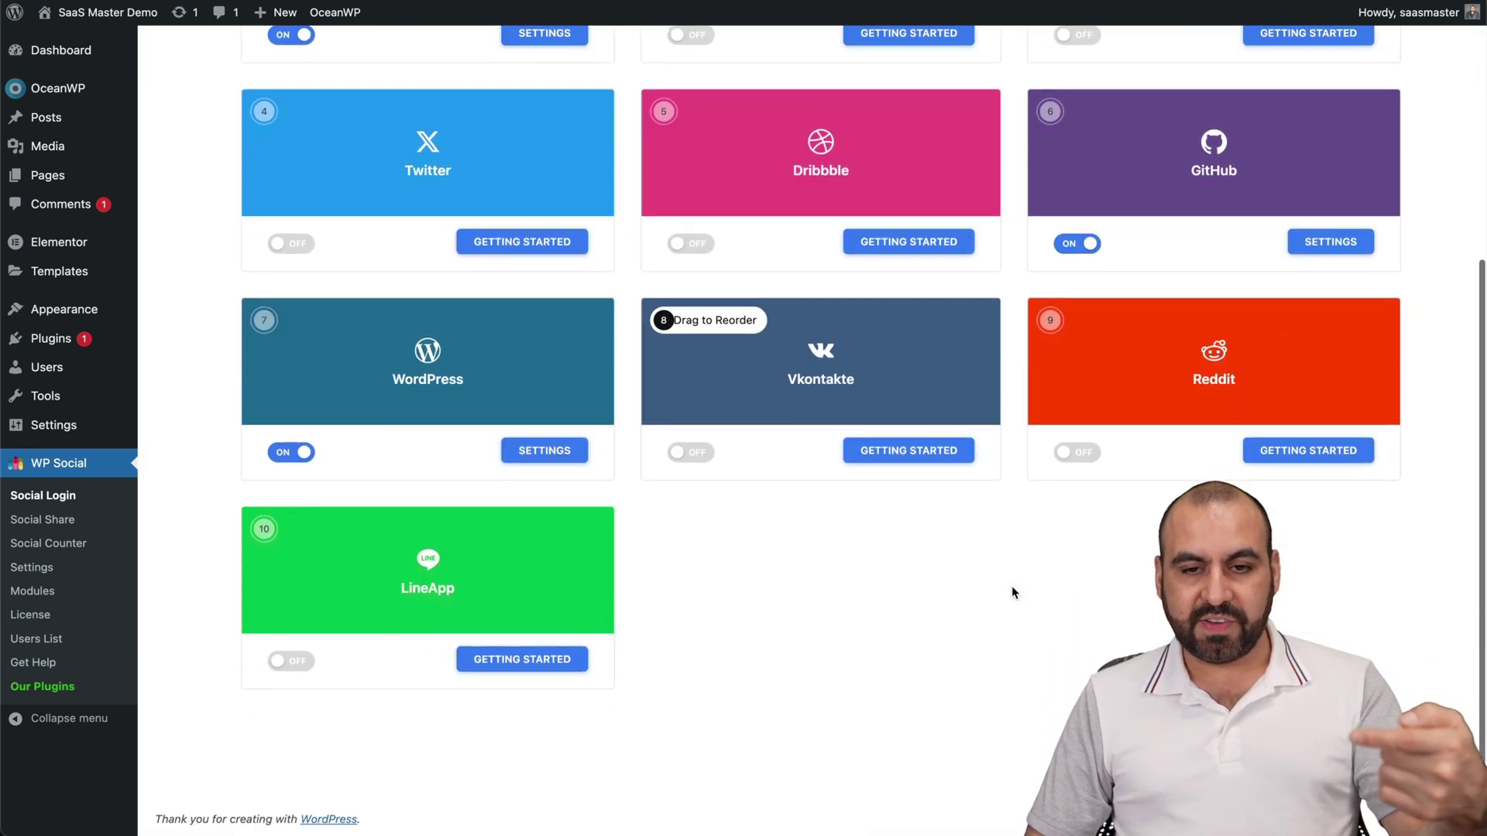
{"action": "scroll", "coordinate": [1011, 586], "scroll_direction": "up", "scroll_amount": 3}
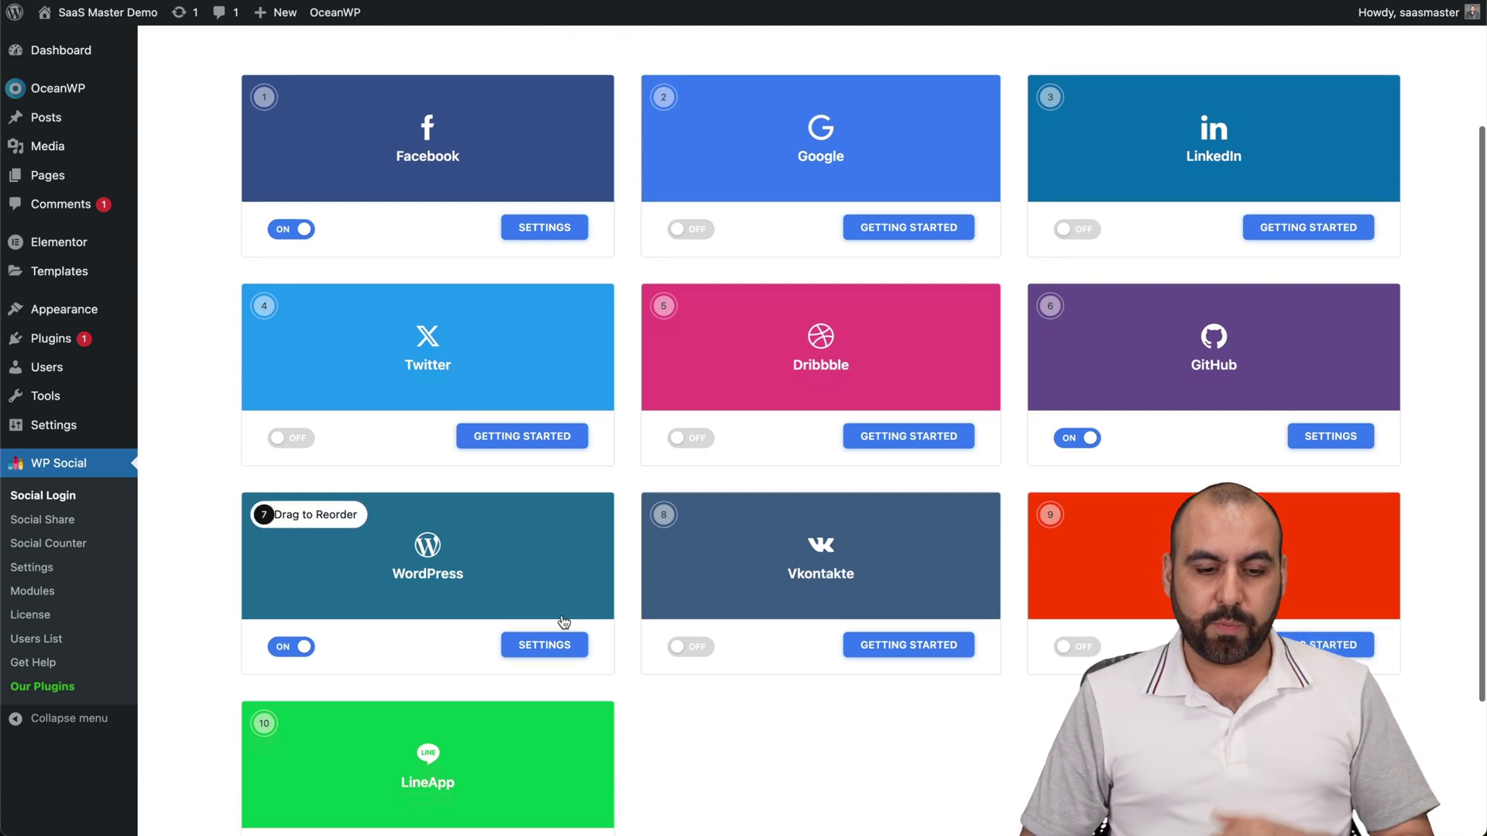
{"action": "scroll", "coordinate": [563, 627], "scroll_direction": "down", "scroll_amount": 2}
{"action": "scroll", "coordinate": [564, 622], "scroll_direction": "up", "scroll_amount": 5}
{"action": "scroll", "coordinate": [574, 430], "scroll_direction": "down", "scroll_amount": 1}
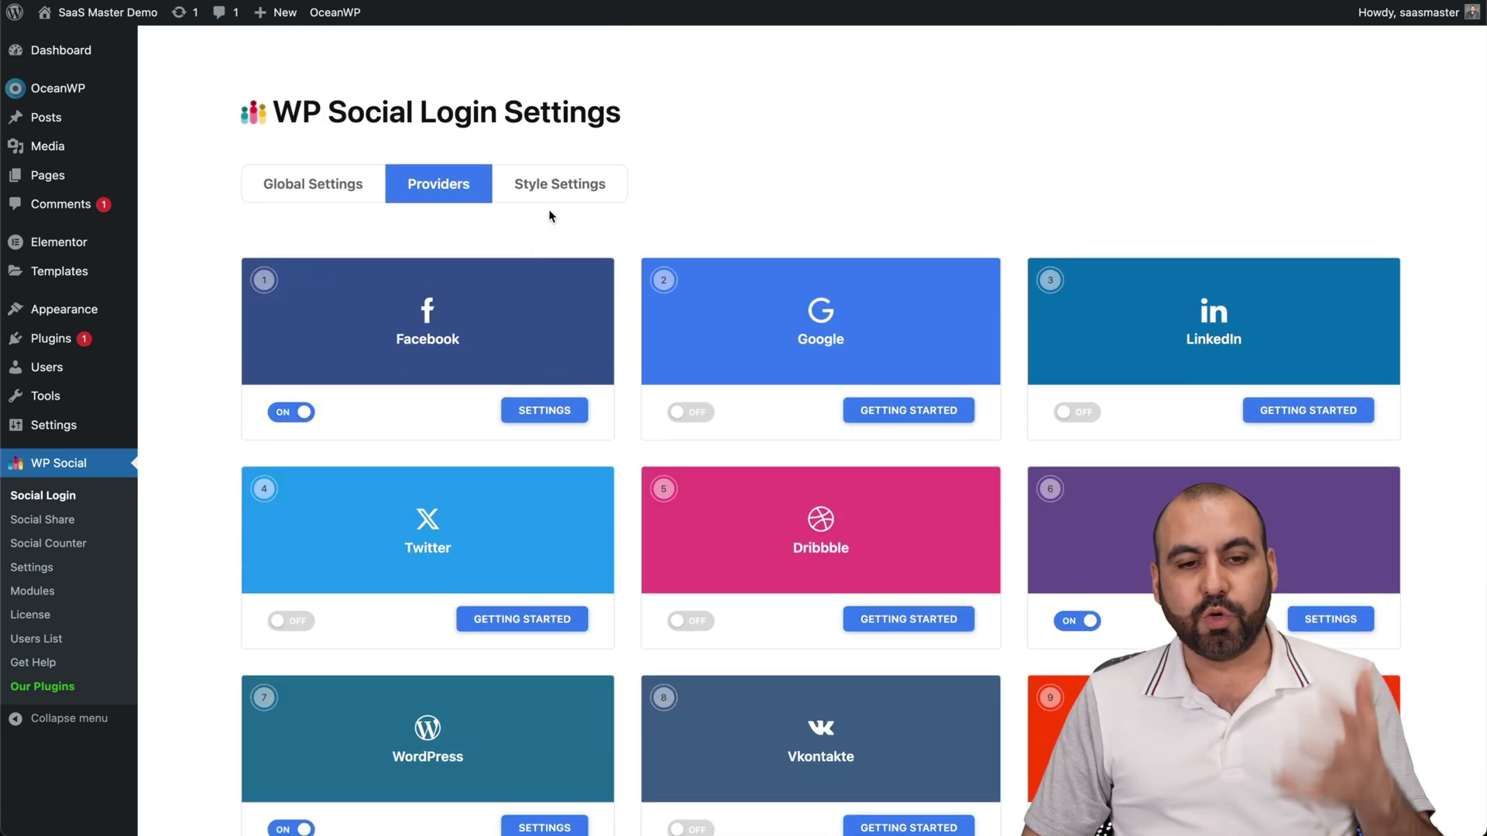
- Browse the login button styles, then go to WP Social's Social Share settings
{"action": "left_click", "coordinate": [584, 193]}
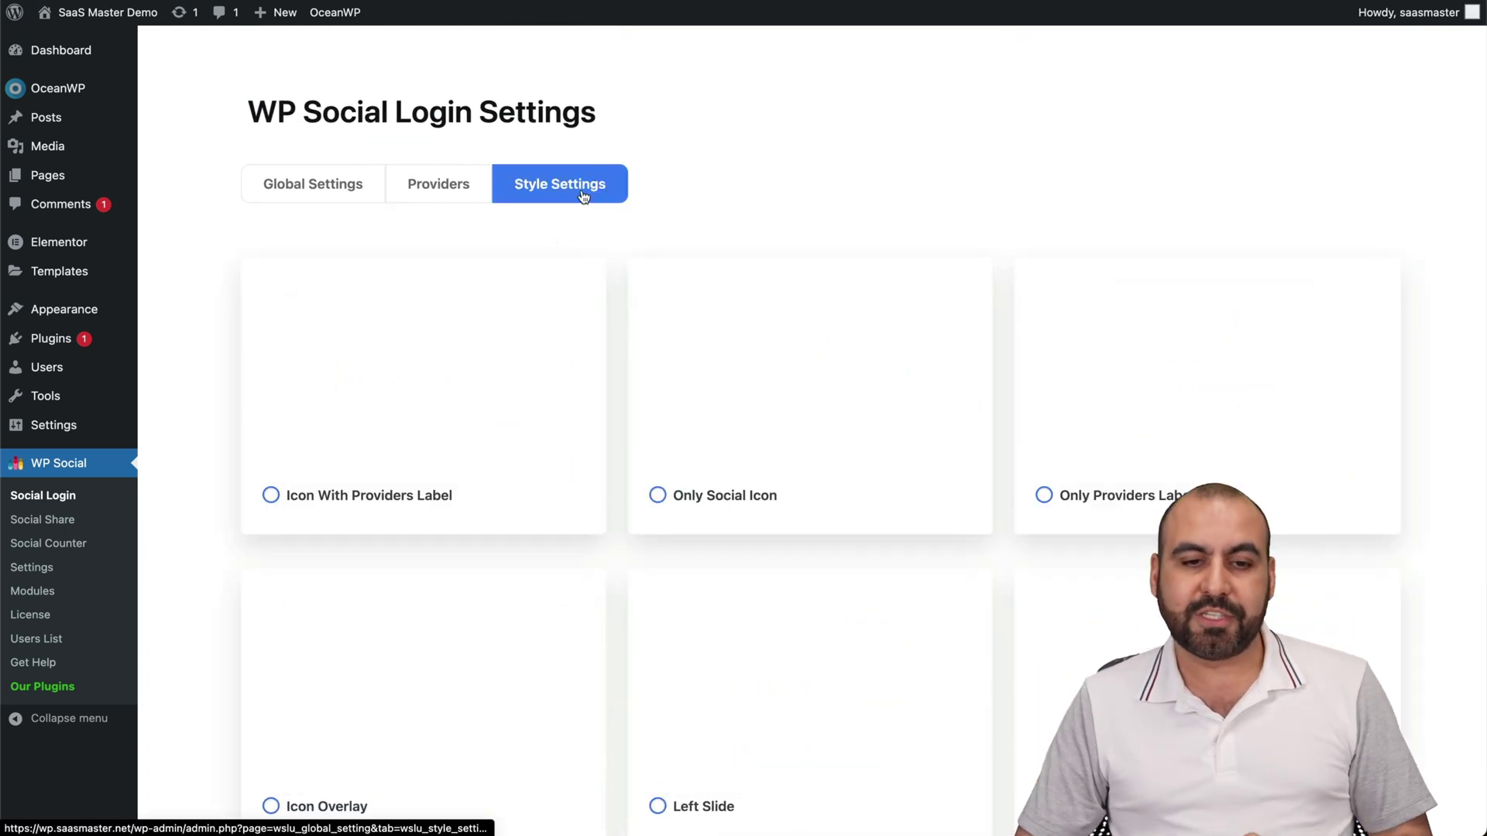
{"action": "scroll", "coordinate": [683, 403], "scroll_direction": "down", "scroll_amount": 1}
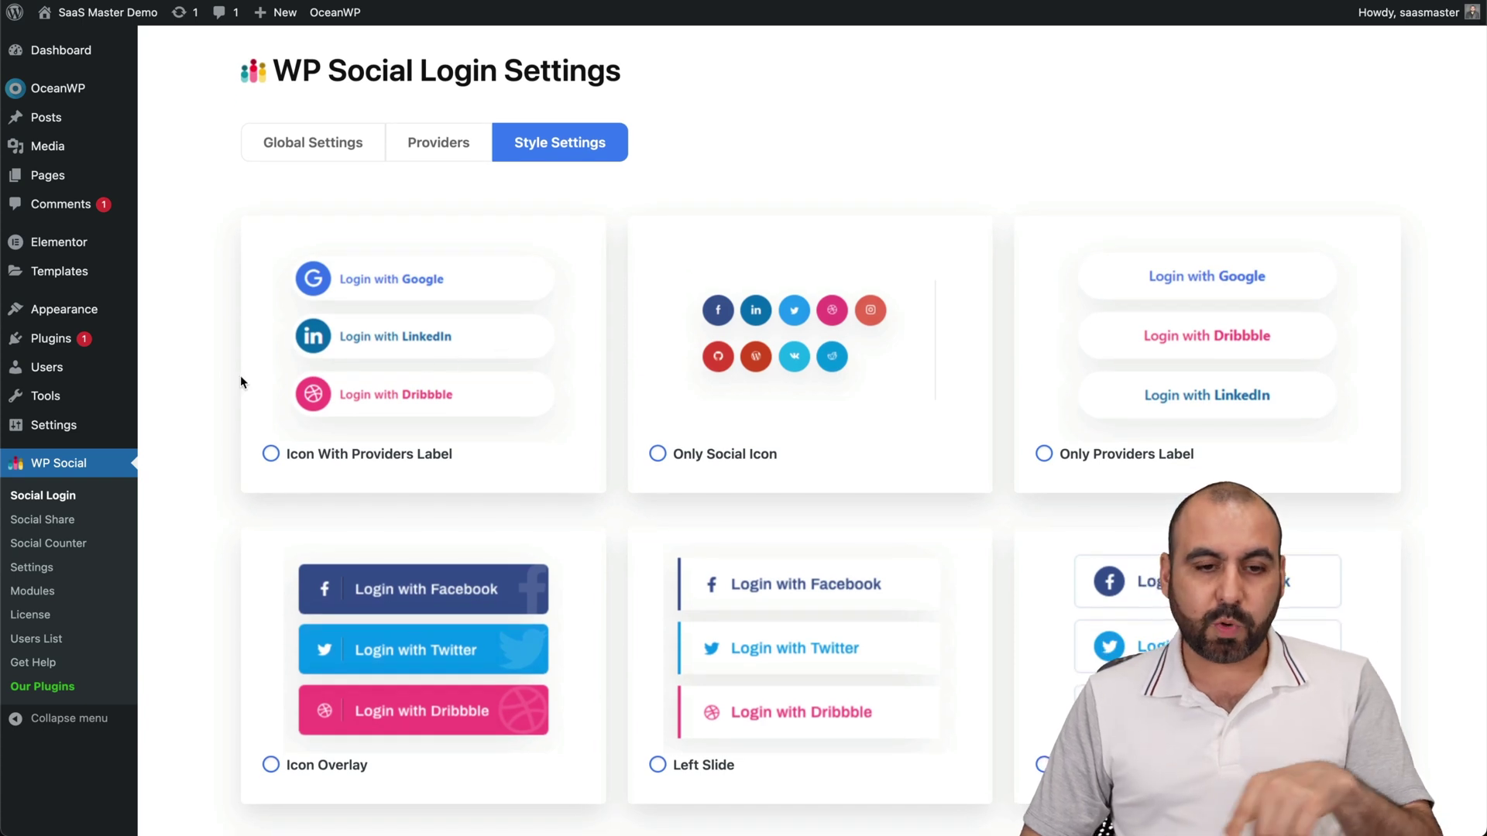
{"action": "scroll", "coordinate": [1072, 386], "scroll_direction": "down", "scroll_amount": 8}
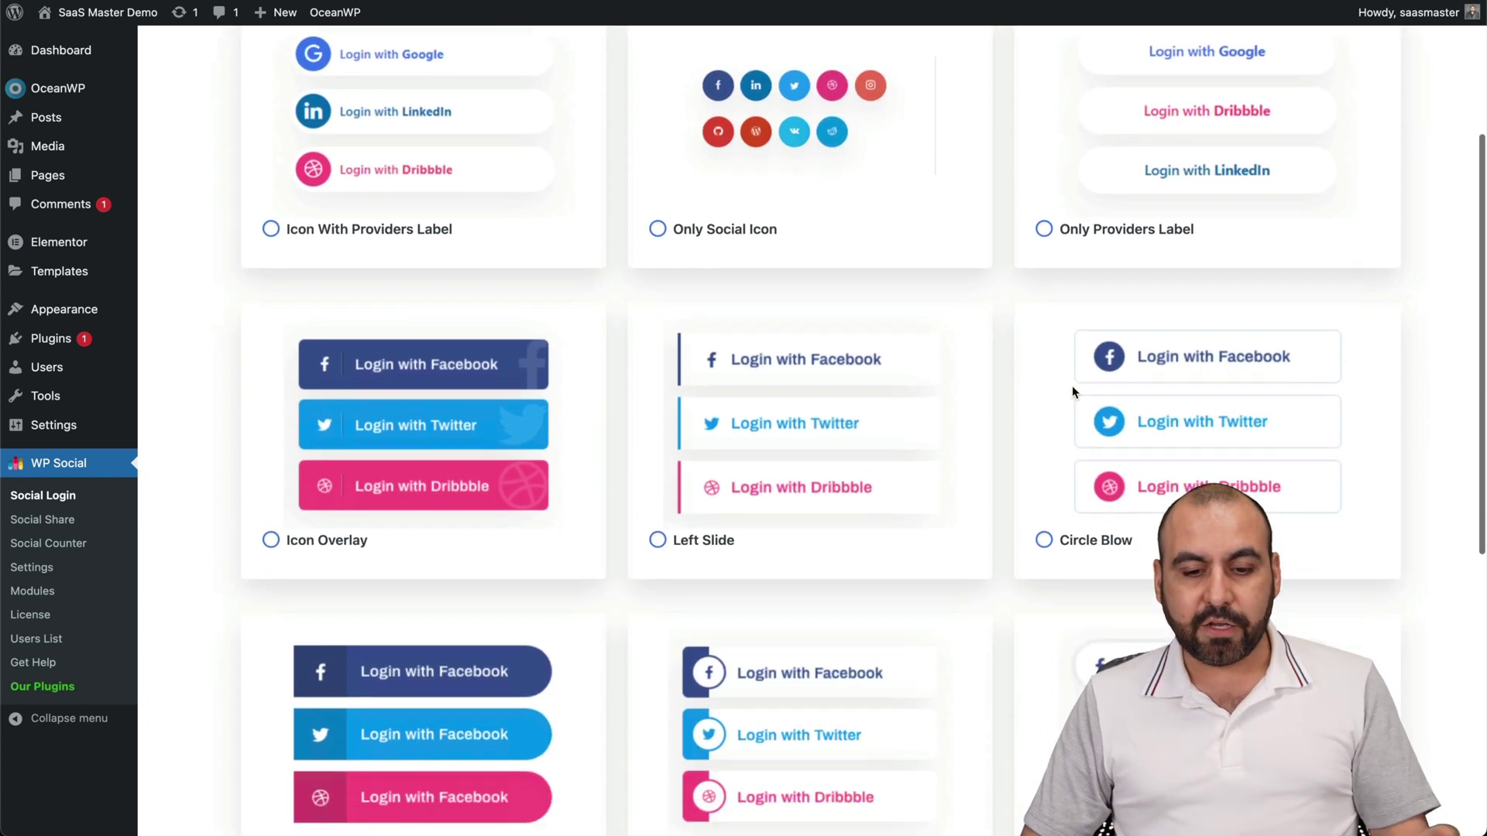
{"action": "scroll", "coordinate": [1071, 386], "scroll_direction": "down", "scroll_amount": 12}
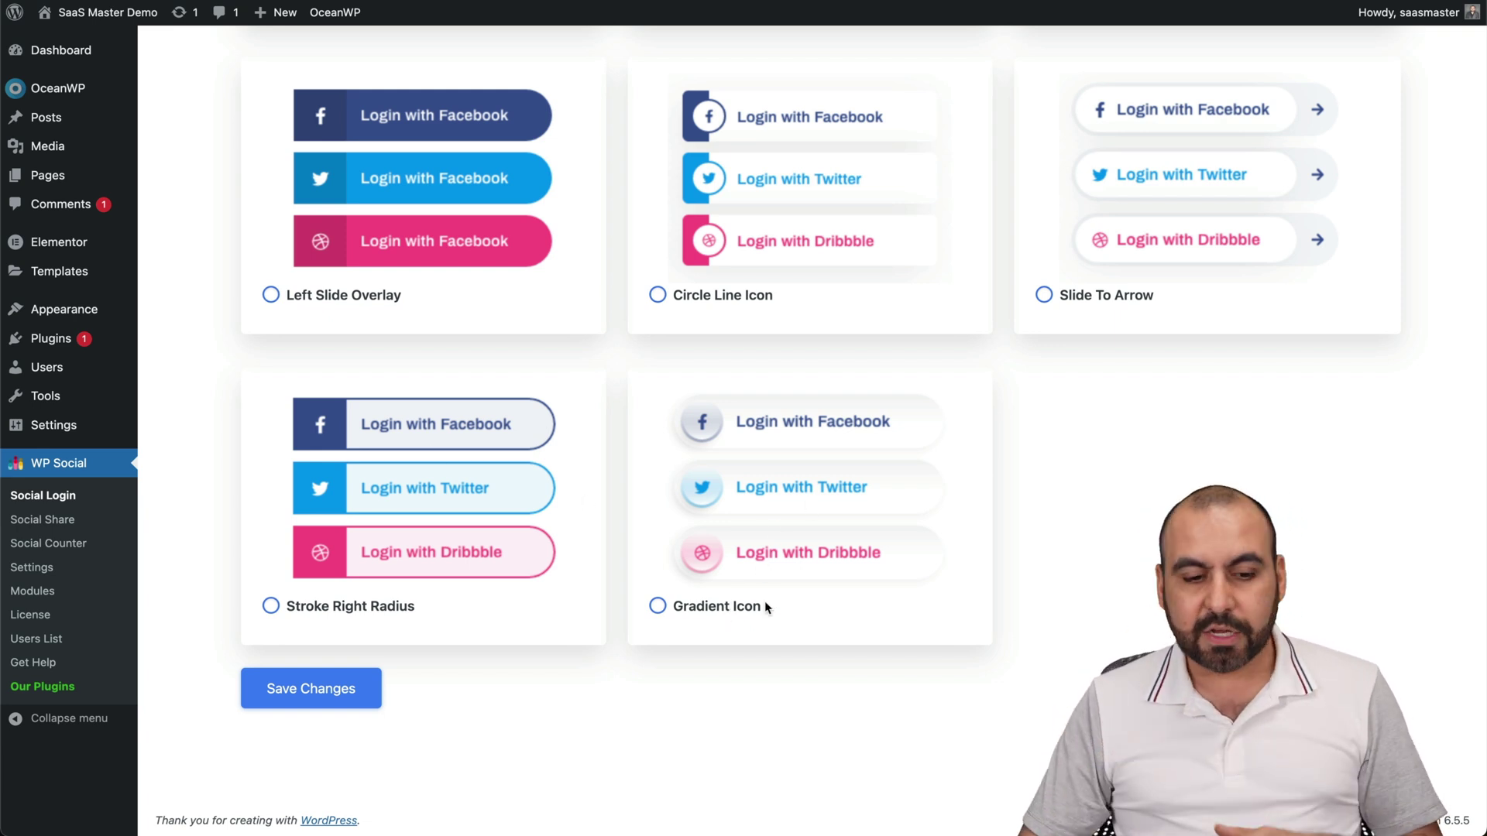
{"action": "scroll", "coordinate": [764, 601], "scroll_direction": "up", "scroll_amount": 20}
{"action": "scroll", "coordinate": [764, 600], "scroll_direction": "down", "scroll_amount": 10}
{"action": "scroll", "coordinate": [764, 601], "scroll_direction": "down", "scroll_amount": 9}
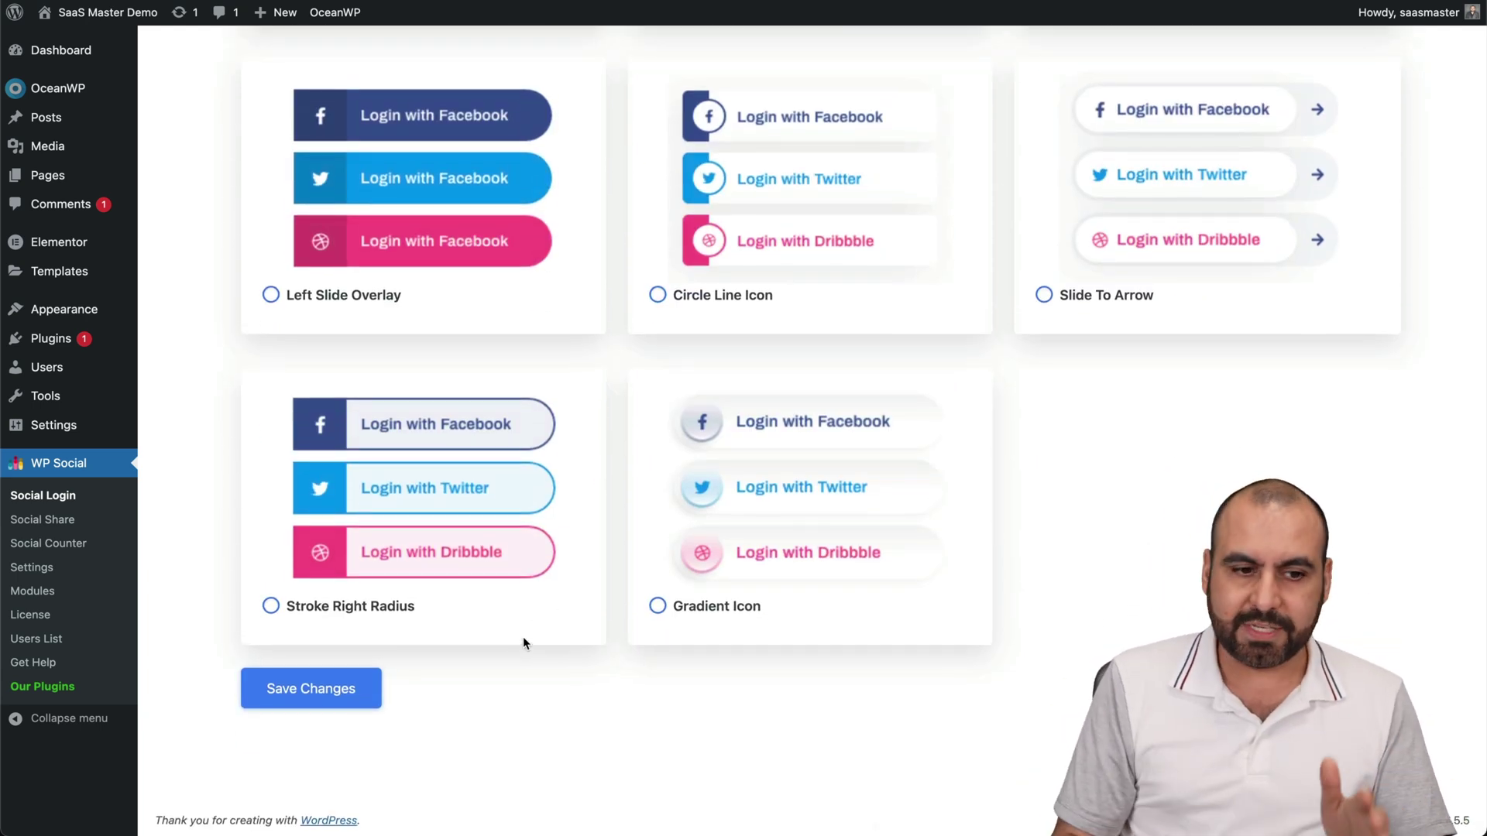
{"action": "left_click", "coordinate": [41, 529]}
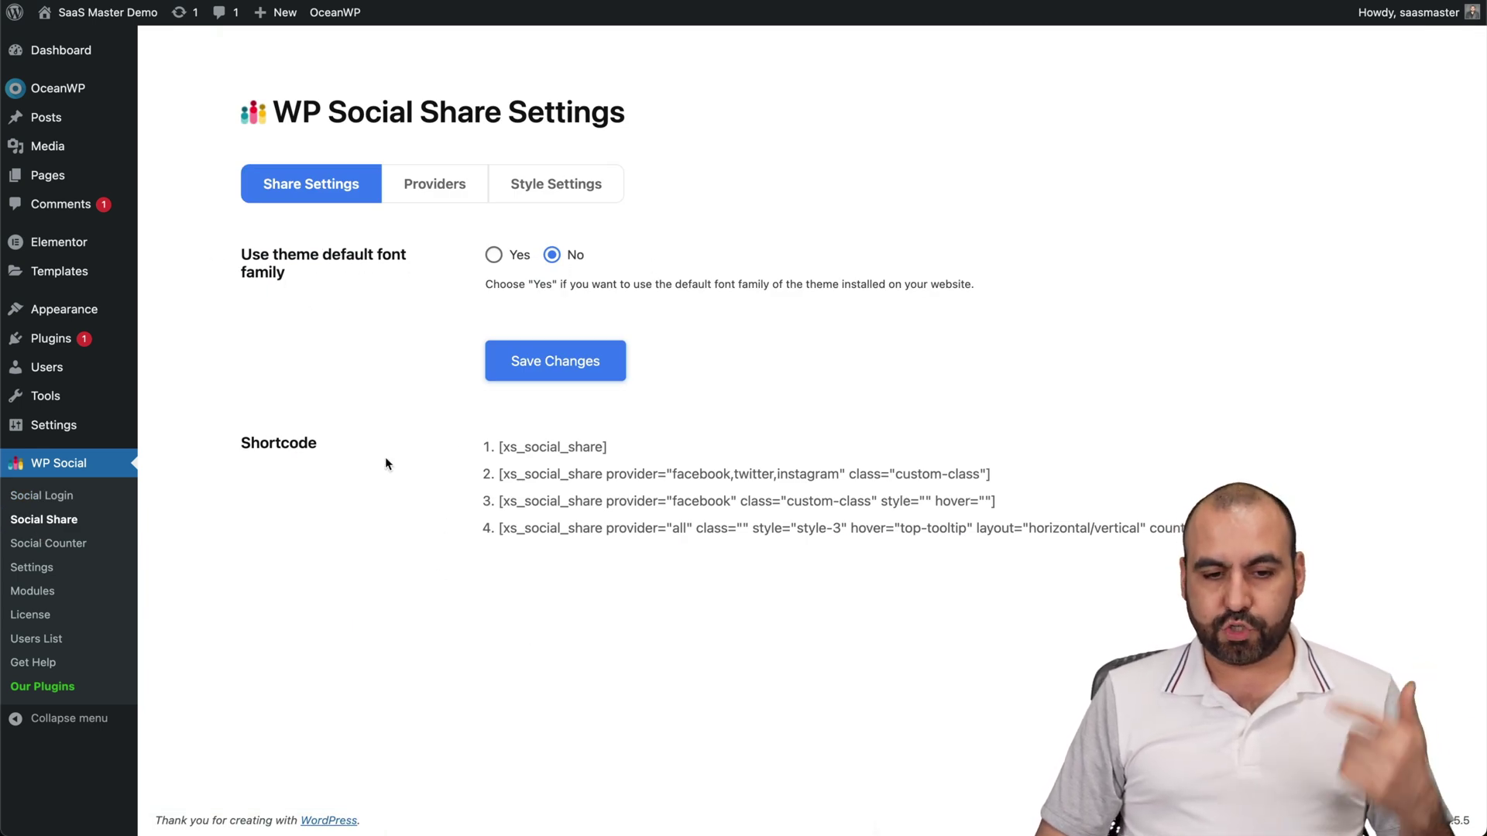
- Set Facebook's default share count to 220 on the share Providers tab
{"action": "left_click_drag", "start_coordinate": [527, 450], "coordinate": [1108, 528]}
{"action": "left_click", "coordinate": [720, 520]}
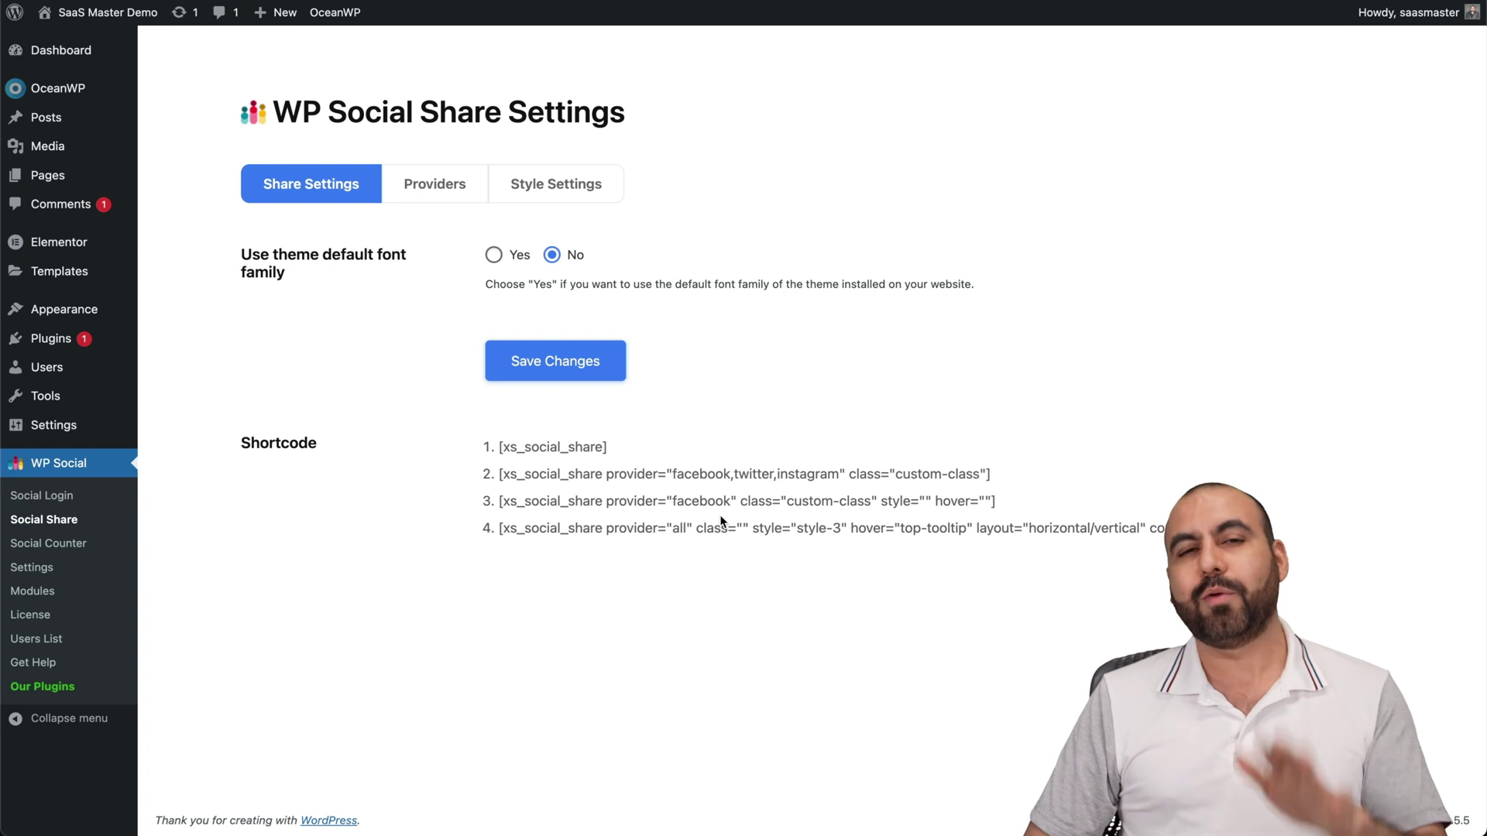
{"action": "left_click", "coordinate": [458, 199]}
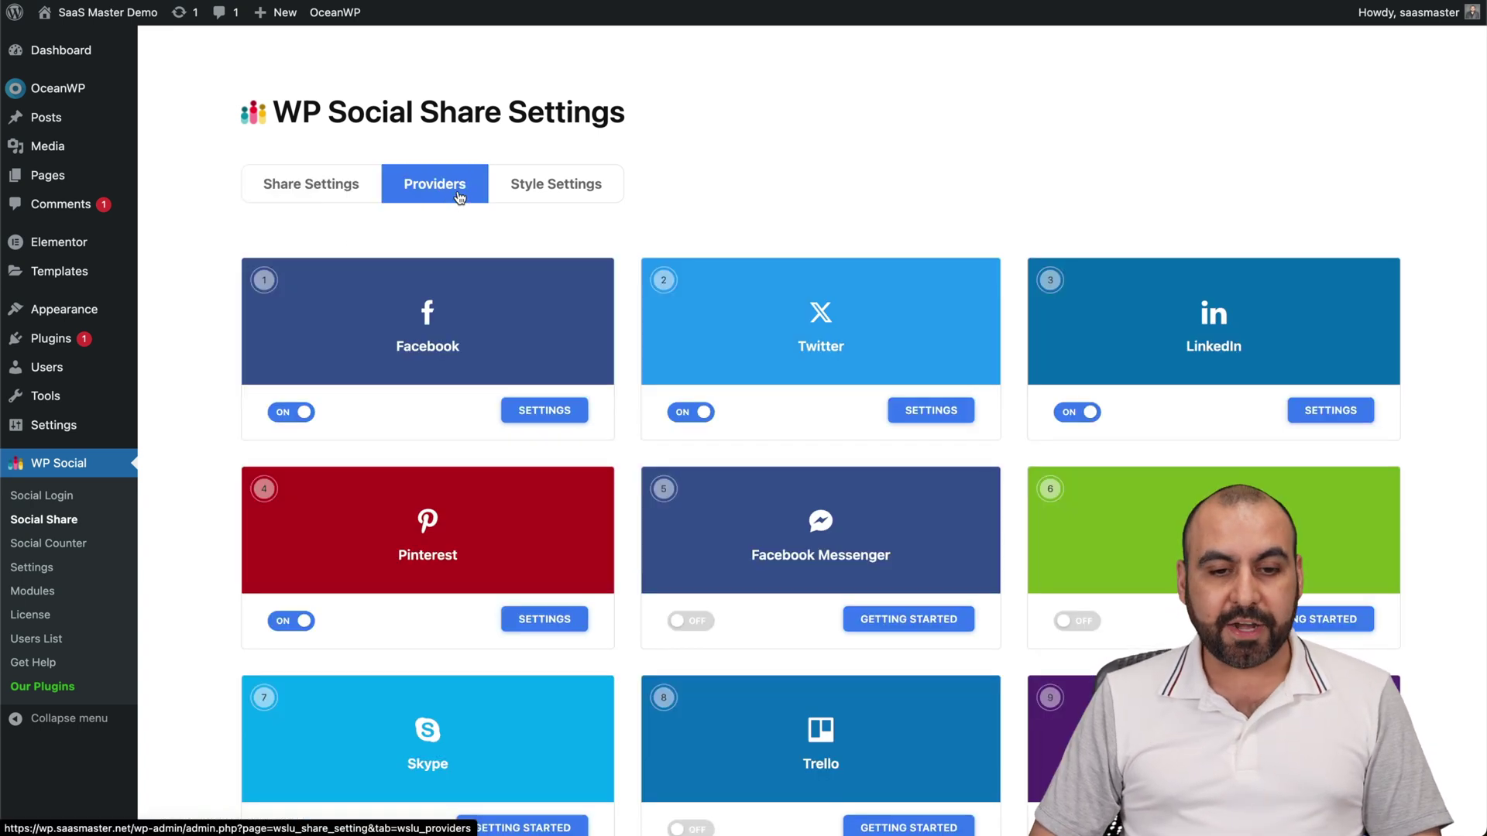
{"action": "left_click", "coordinate": [545, 411]}
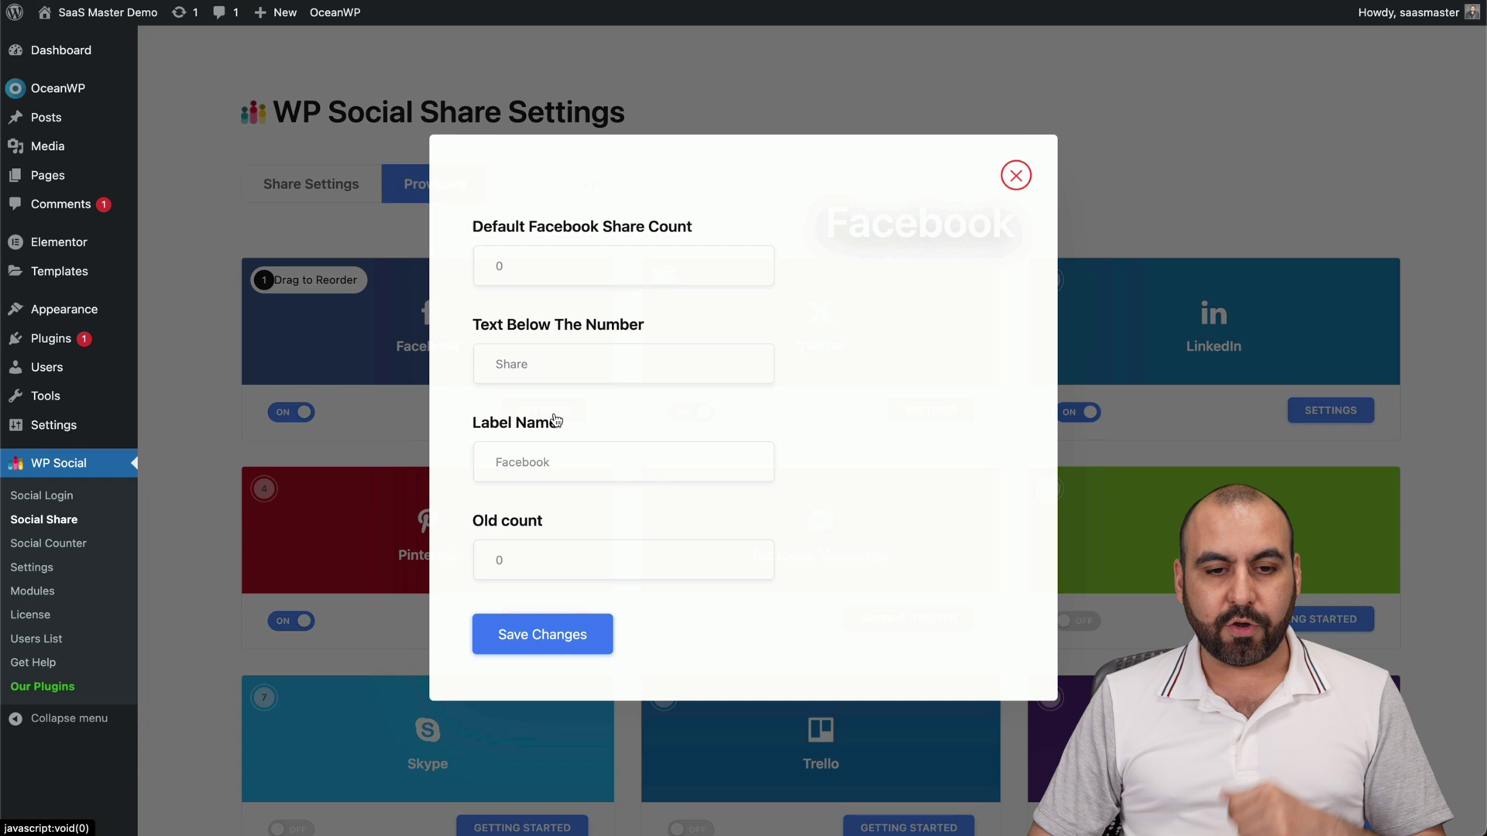
{"action": "double_click", "coordinate": [634, 264]}
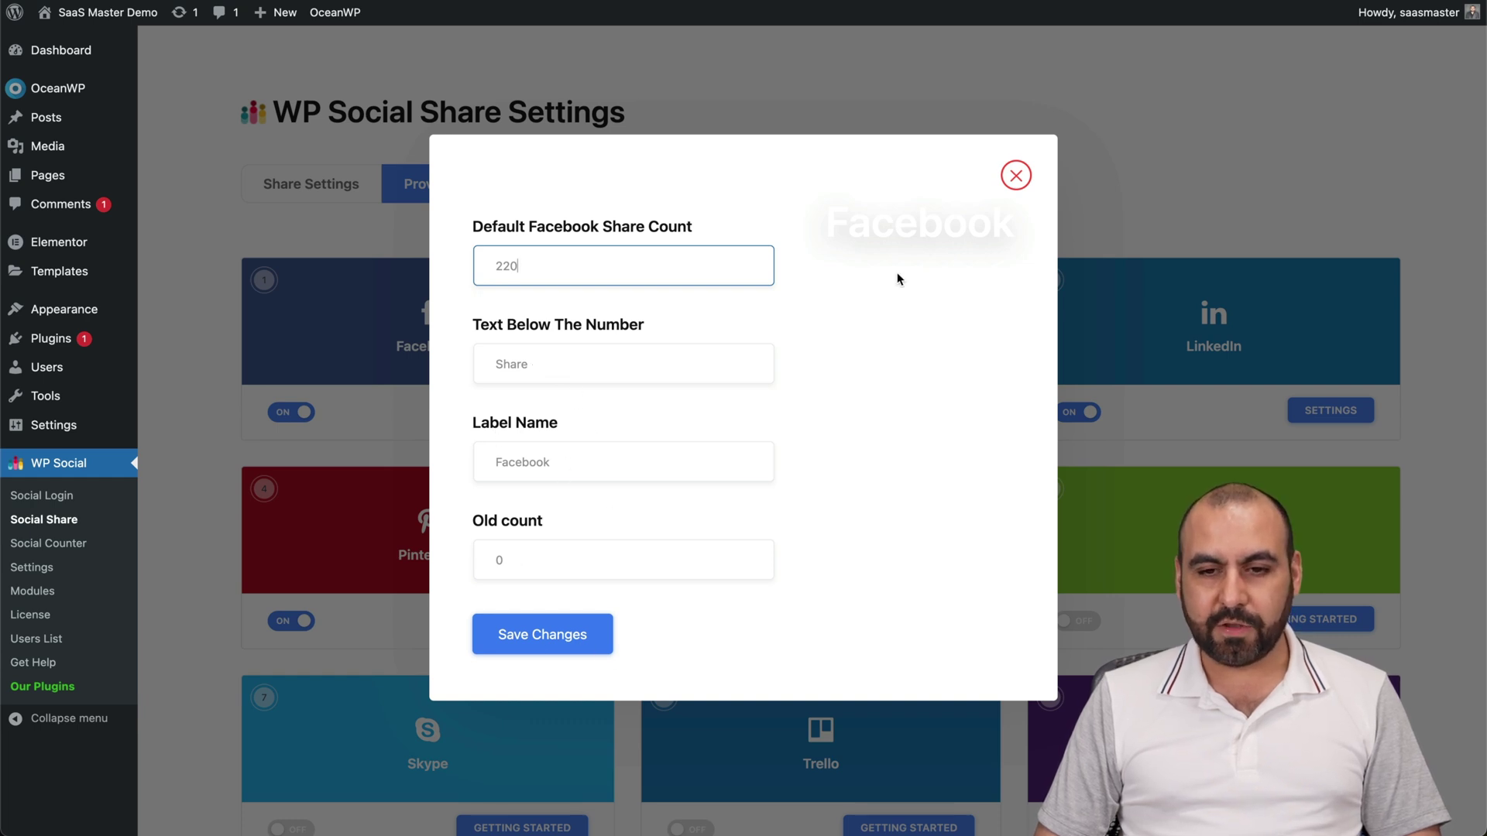
{"action": "left_click", "coordinate": [1016, 176]}
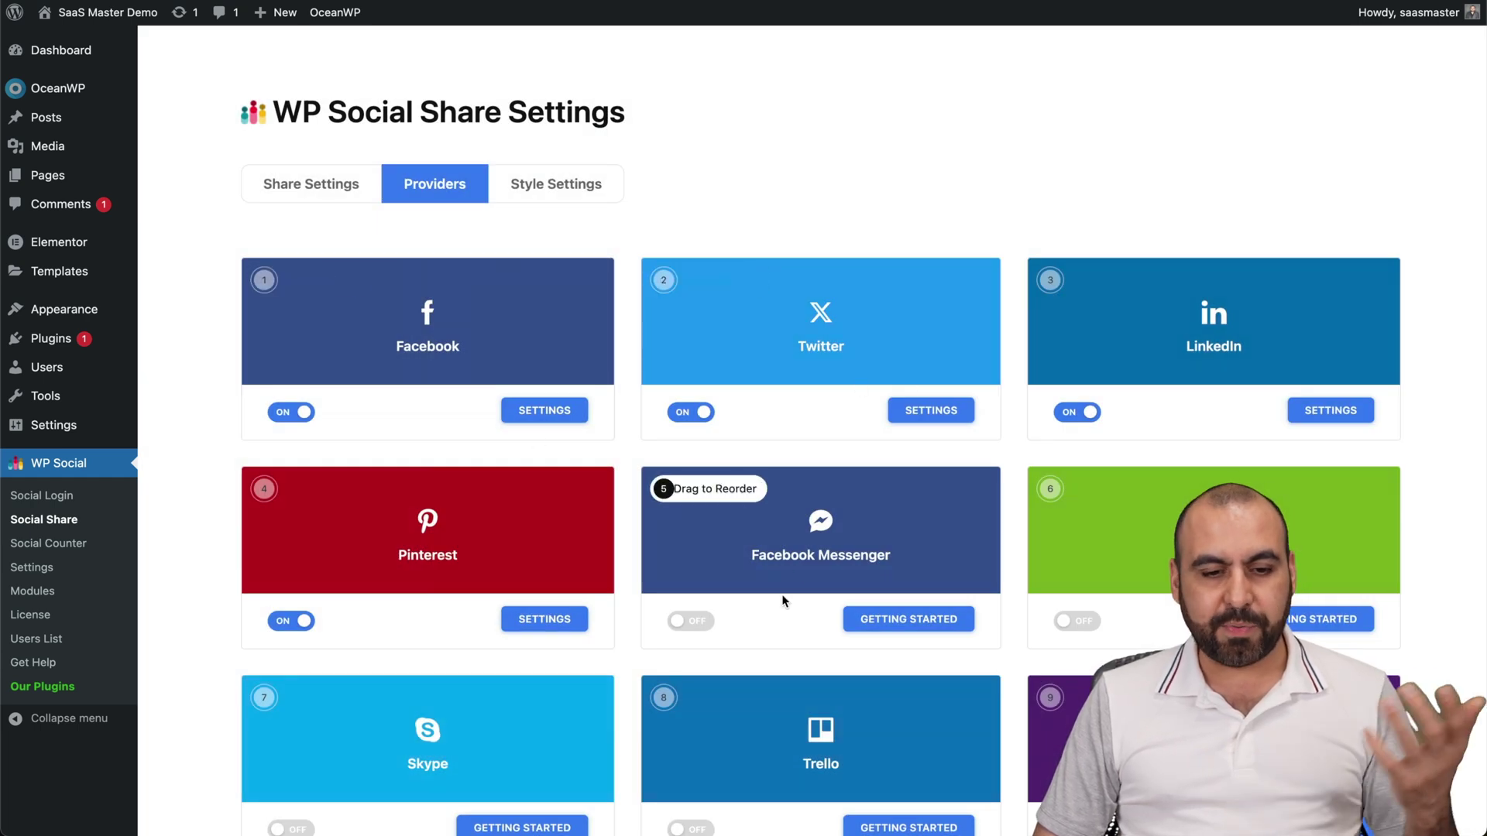
- Check Pinterest's share settings, then bring up the share Style Settings
{"action": "scroll", "coordinate": [676, 555], "scroll_direction": "down", "scroll_amount": 2}
{"action": "scroll", "coordinate": [676, 554], "scroll_direction": "down", "scroll_amount": 1}
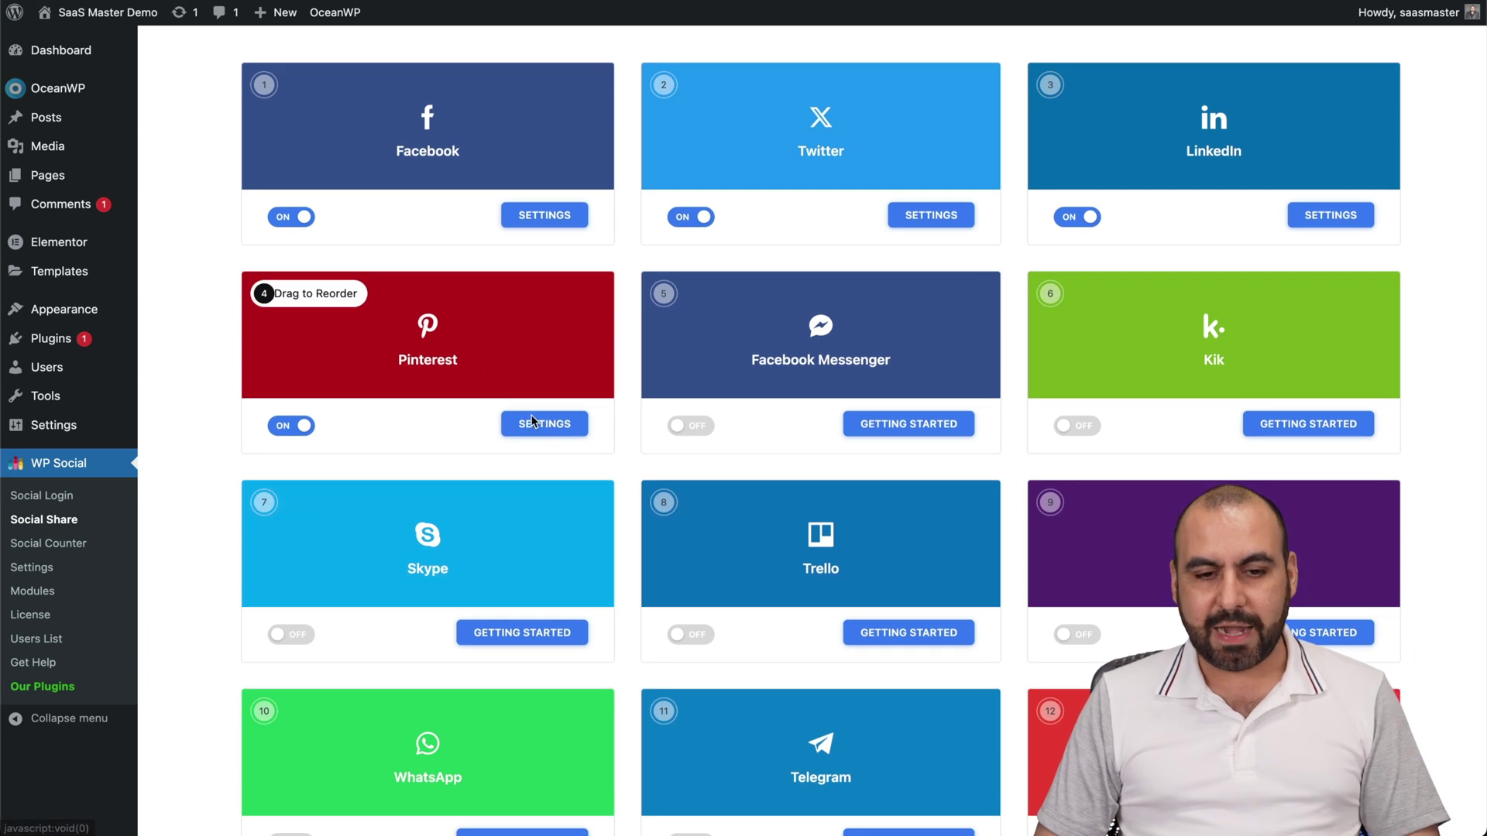
{"action": "left_click", "coordinate": [544, 423]}
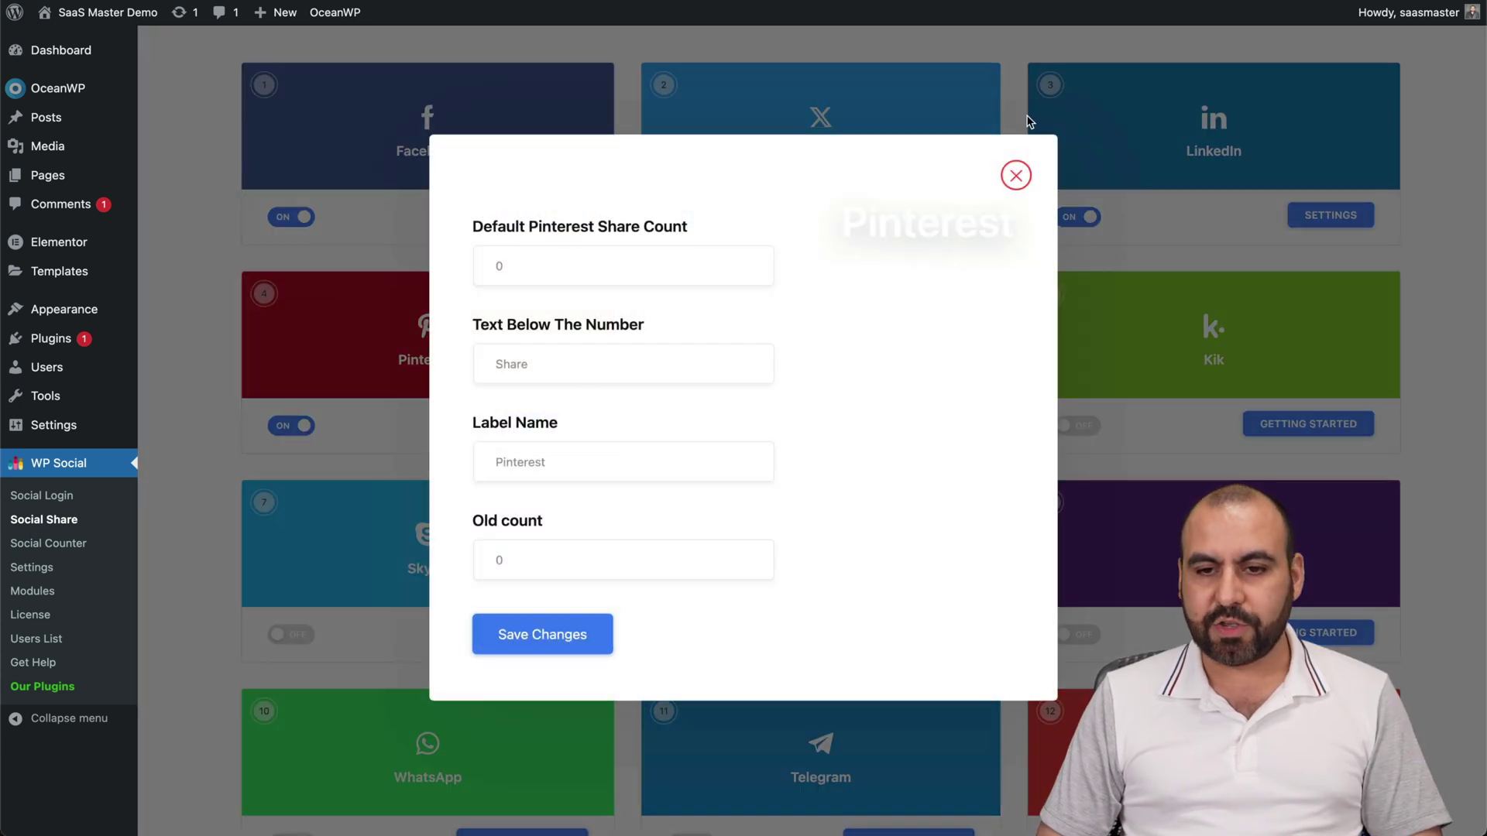
{"action": "left_click", "coordinate": [1016, 175]}
{"action": "scroll", "coordinate": [877, 305], "scroll_direction": "up", "scroll_amount": 5}
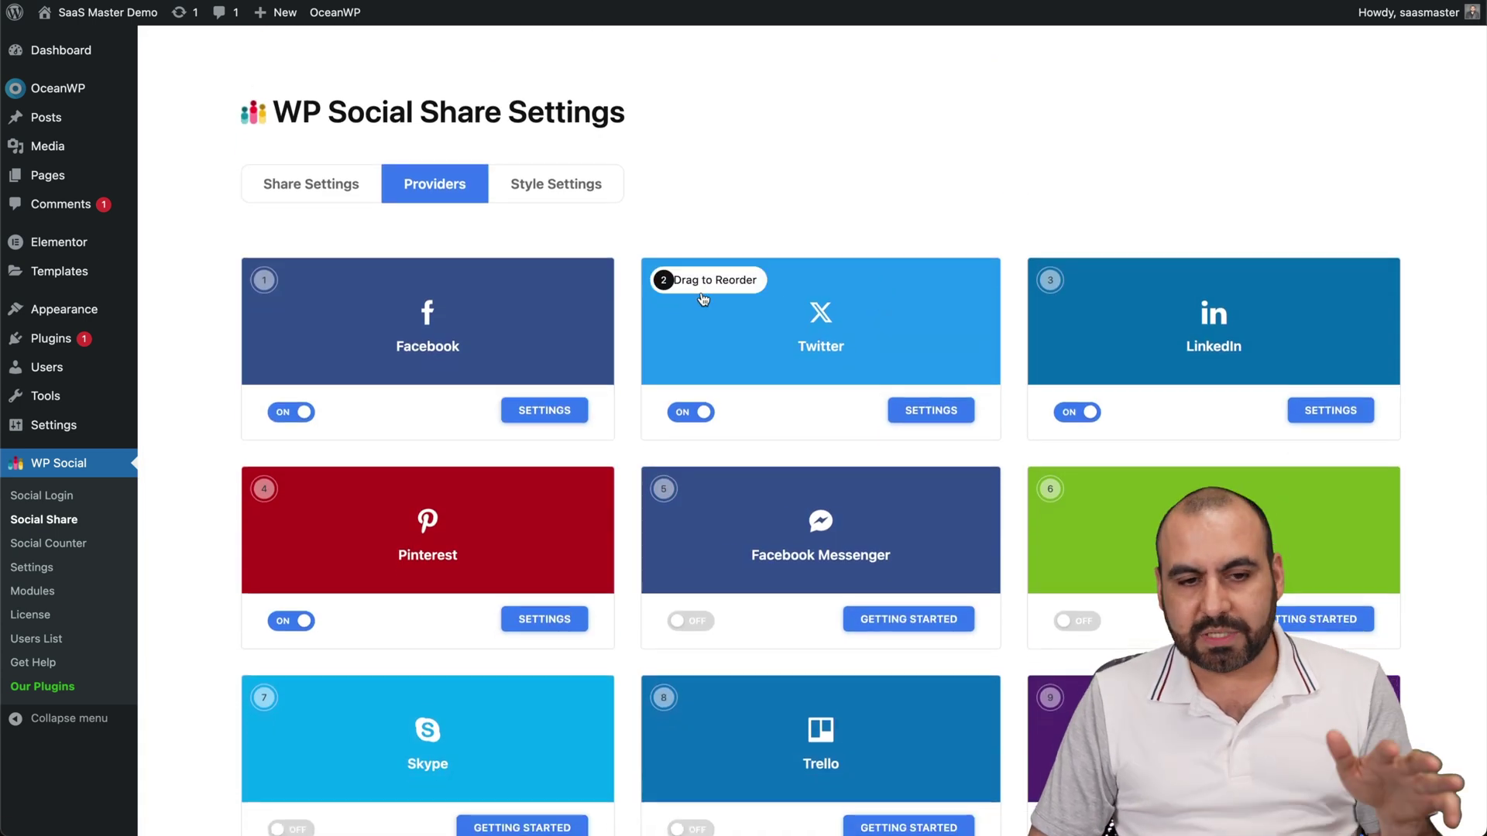
{"action": "left_click", "coordinate": [575, 194]}
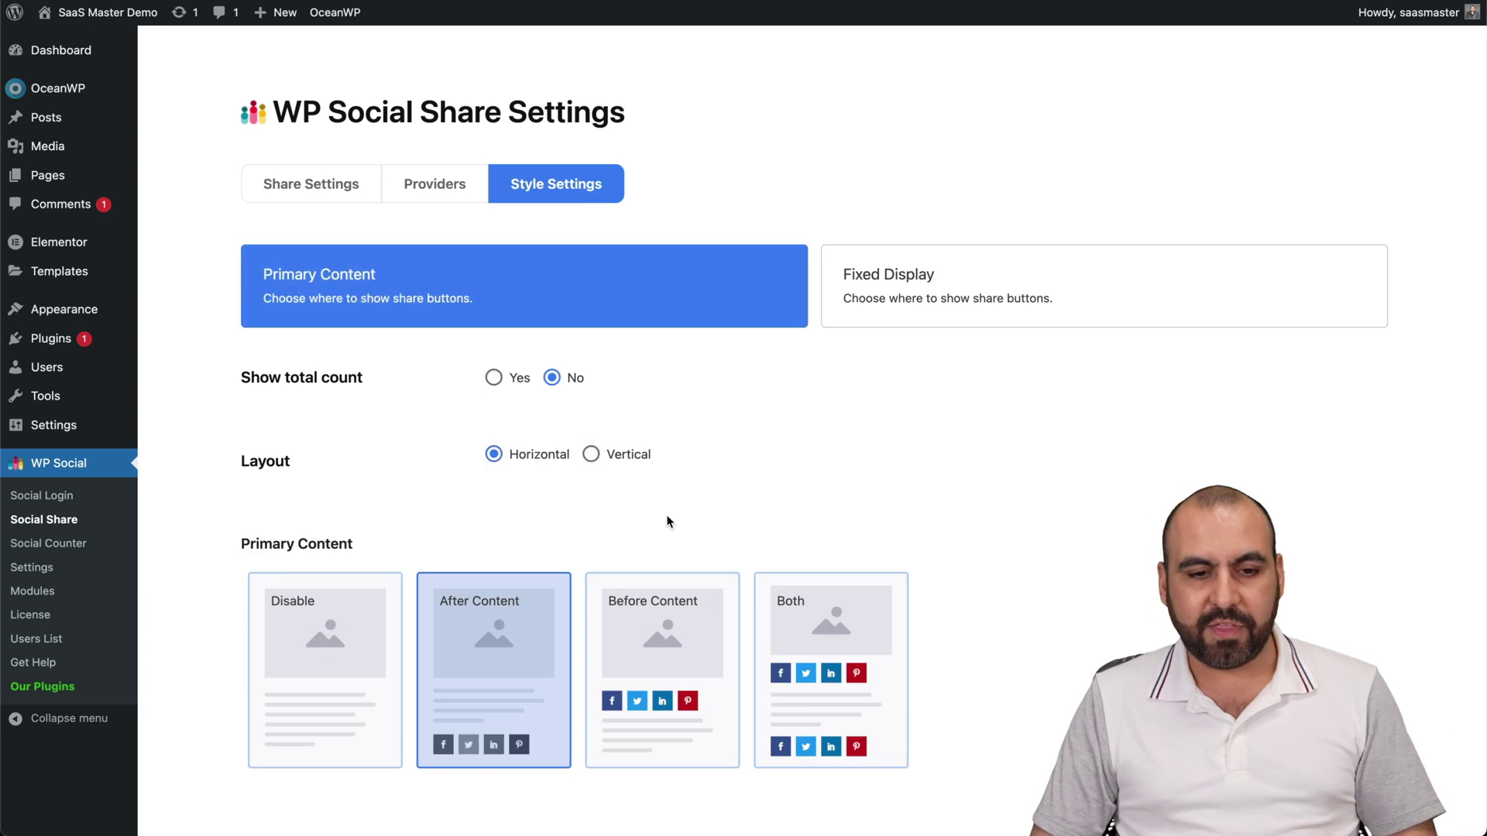
- Save share buttons placed Both before and after content with Left Tooltip hover, then list all posts
{"action": "scroll", "coordinate": [669, 521], "scroll_direction": "down", "scroll_amount": 3}
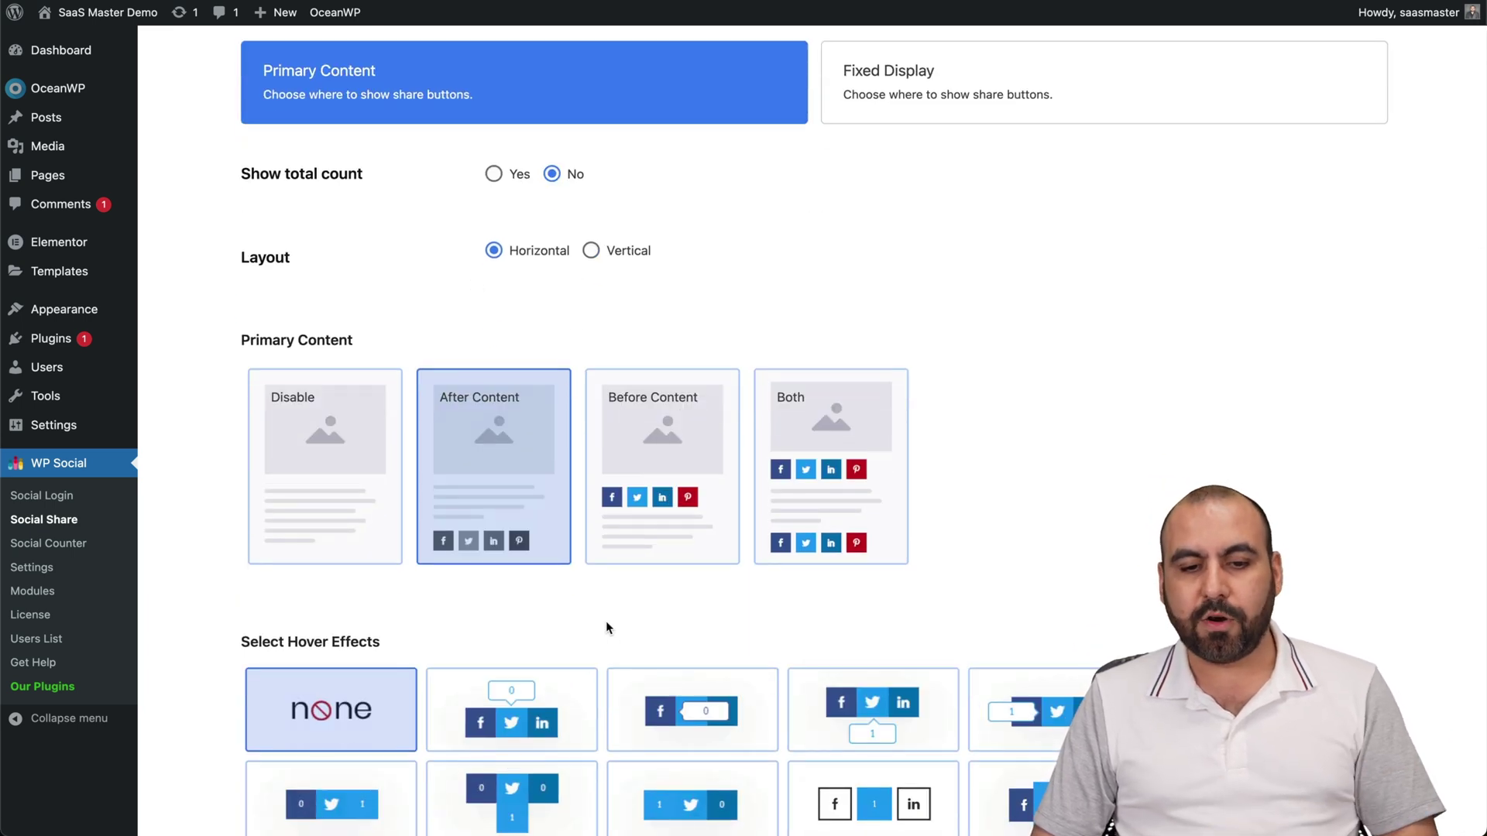
{"action": "left_click", "coordinate": [836, 457]}
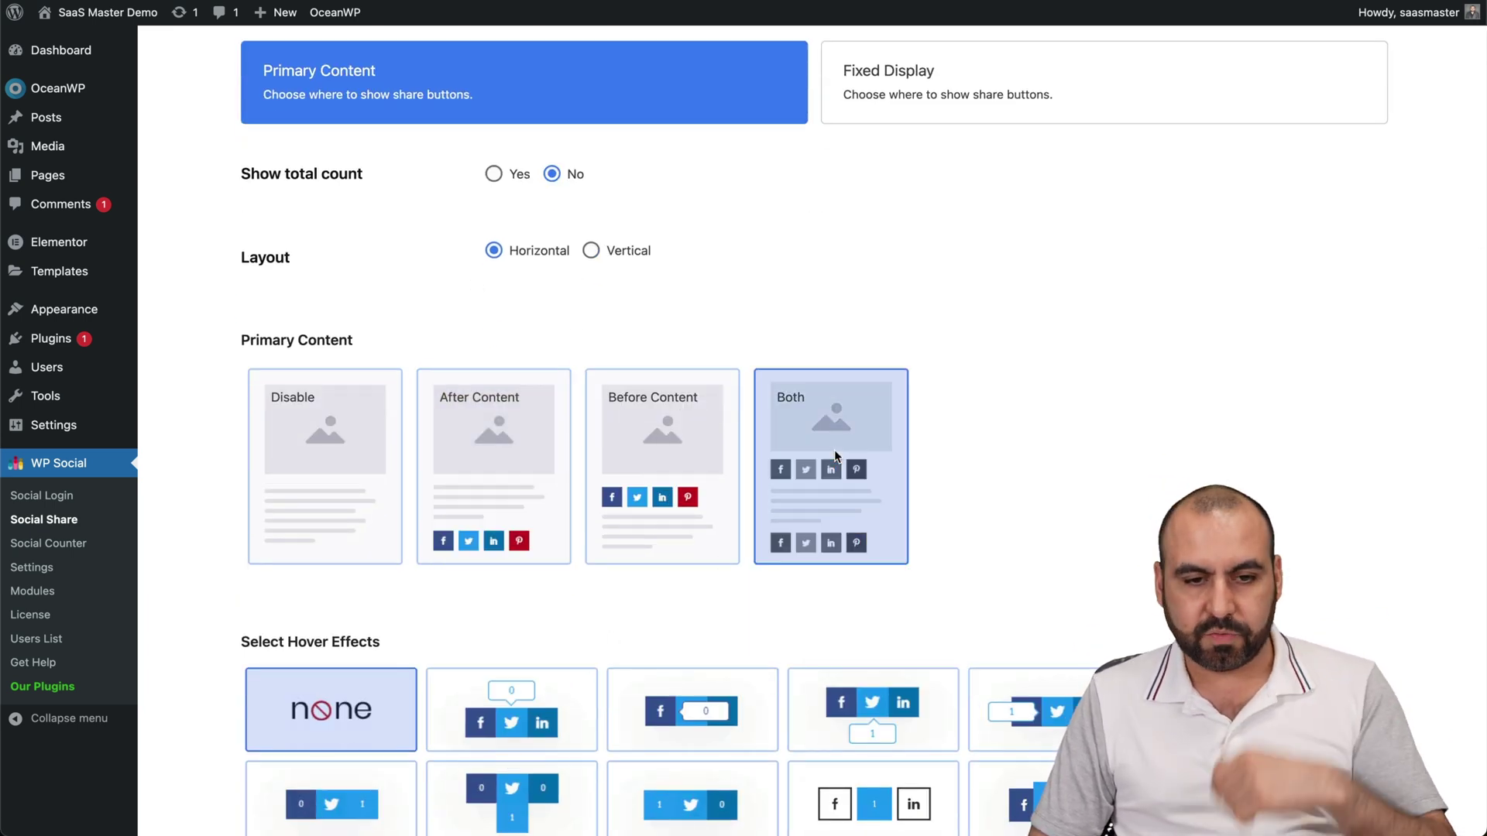
{"action": "scroll", "coordinate": [820, 503], "scroll_direction": "down", "scroll_amount": 5}
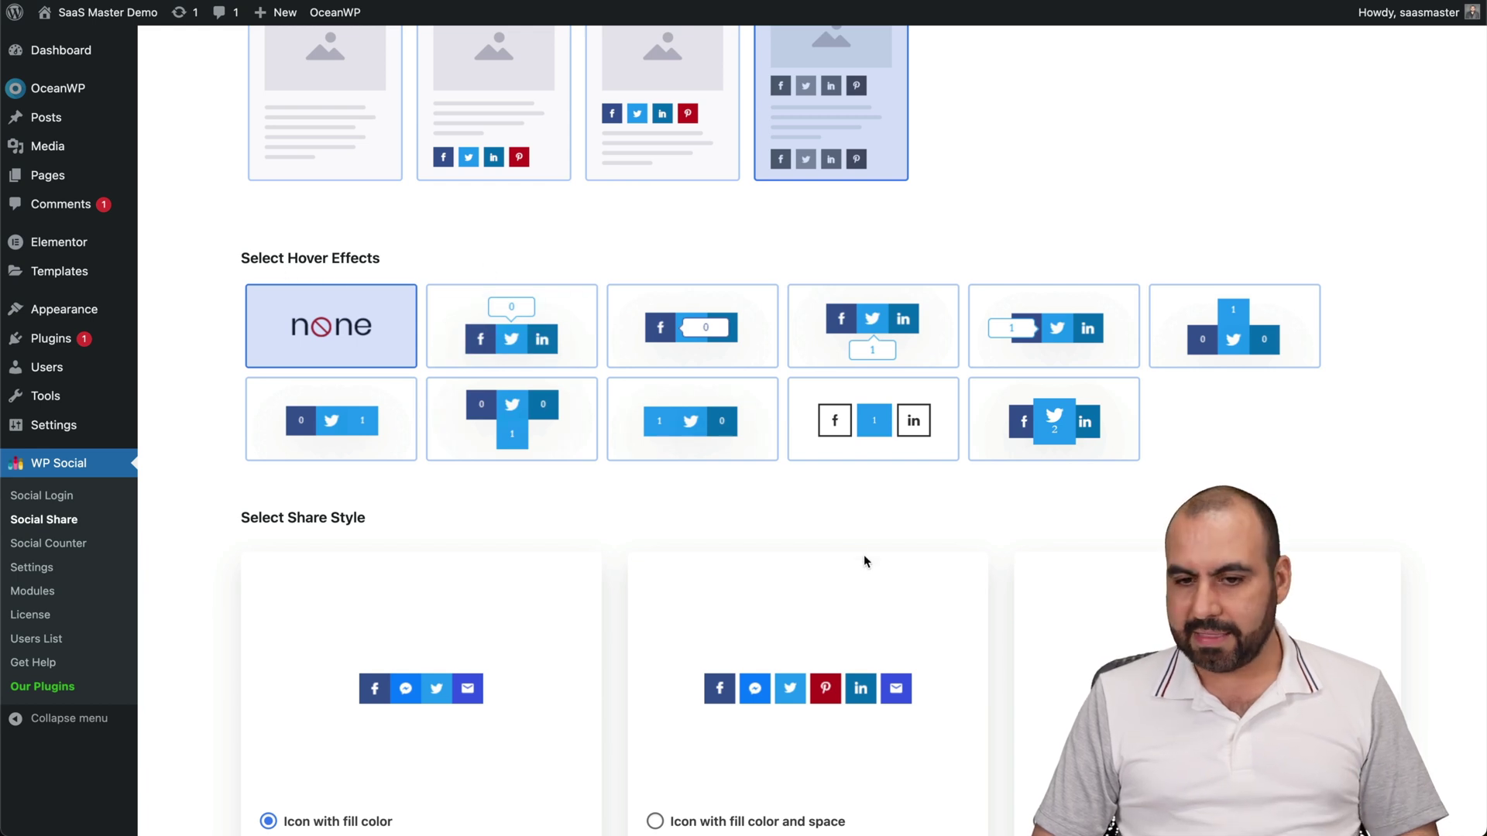
{"action": "left_click", "coordinate": [1055, 333]}
{"action": "scroll", "coordinate": [367, 279], "scroll_direction": "down", "scroll_amount": 4}
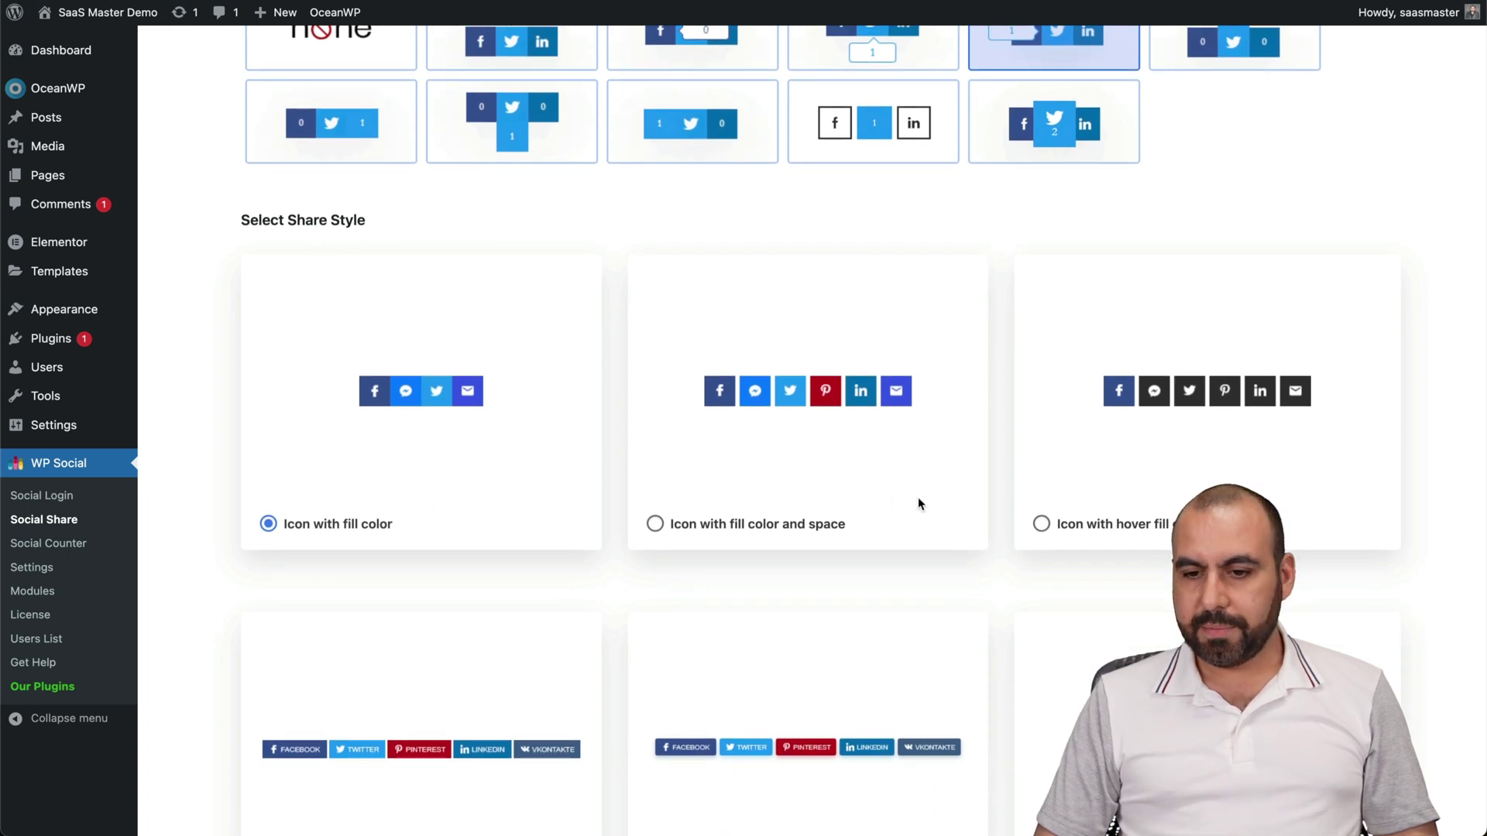
{"action": "scroll", "coordinate": [490, 524], "scroll_direction": "down", "scroll_amount": 4}
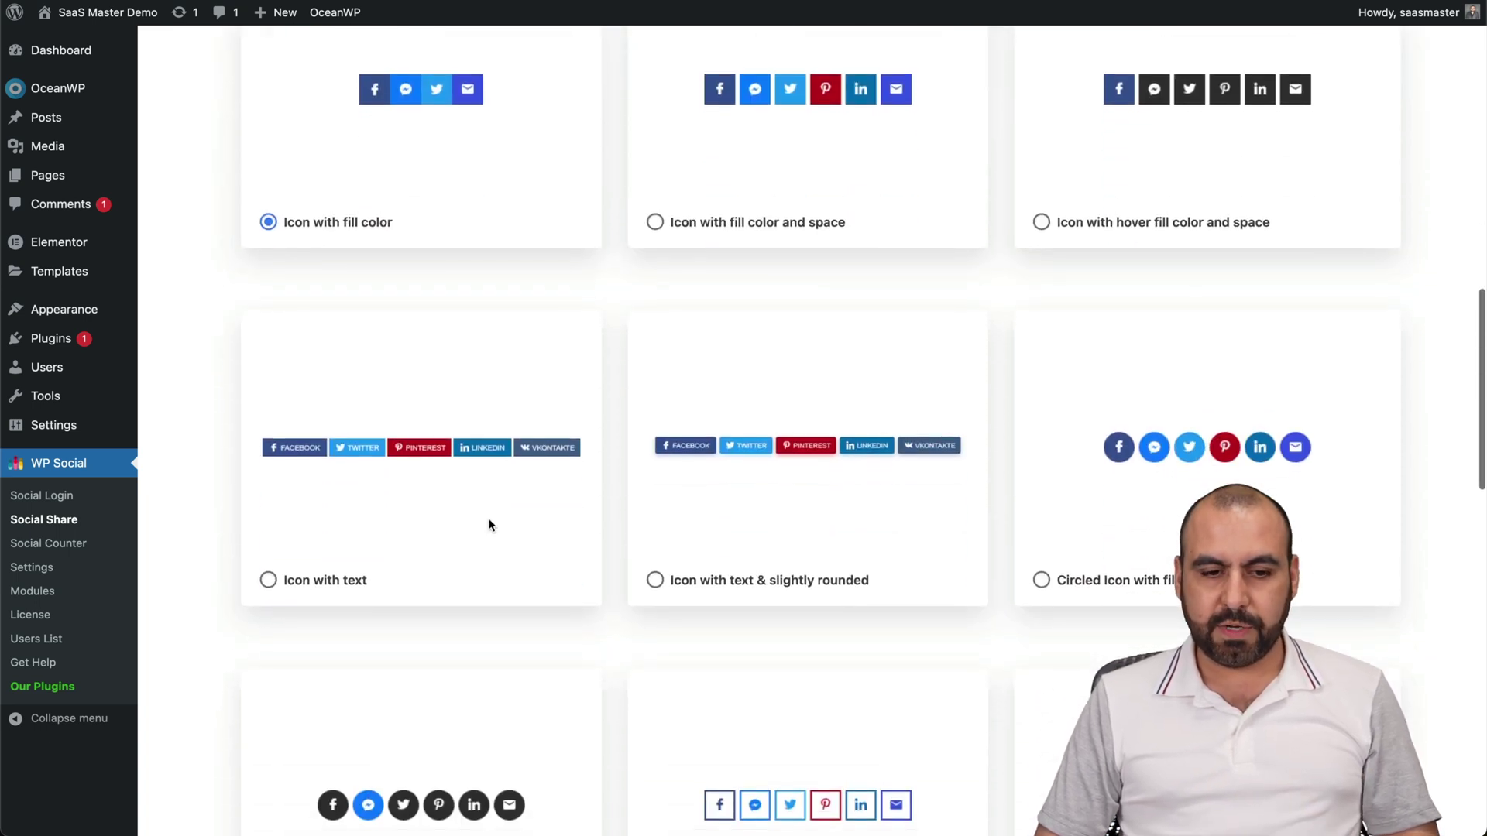
{"action": "scroll", "coordinate": [779, 658], "scroll_direction": "down", "scroll_amount": 14}
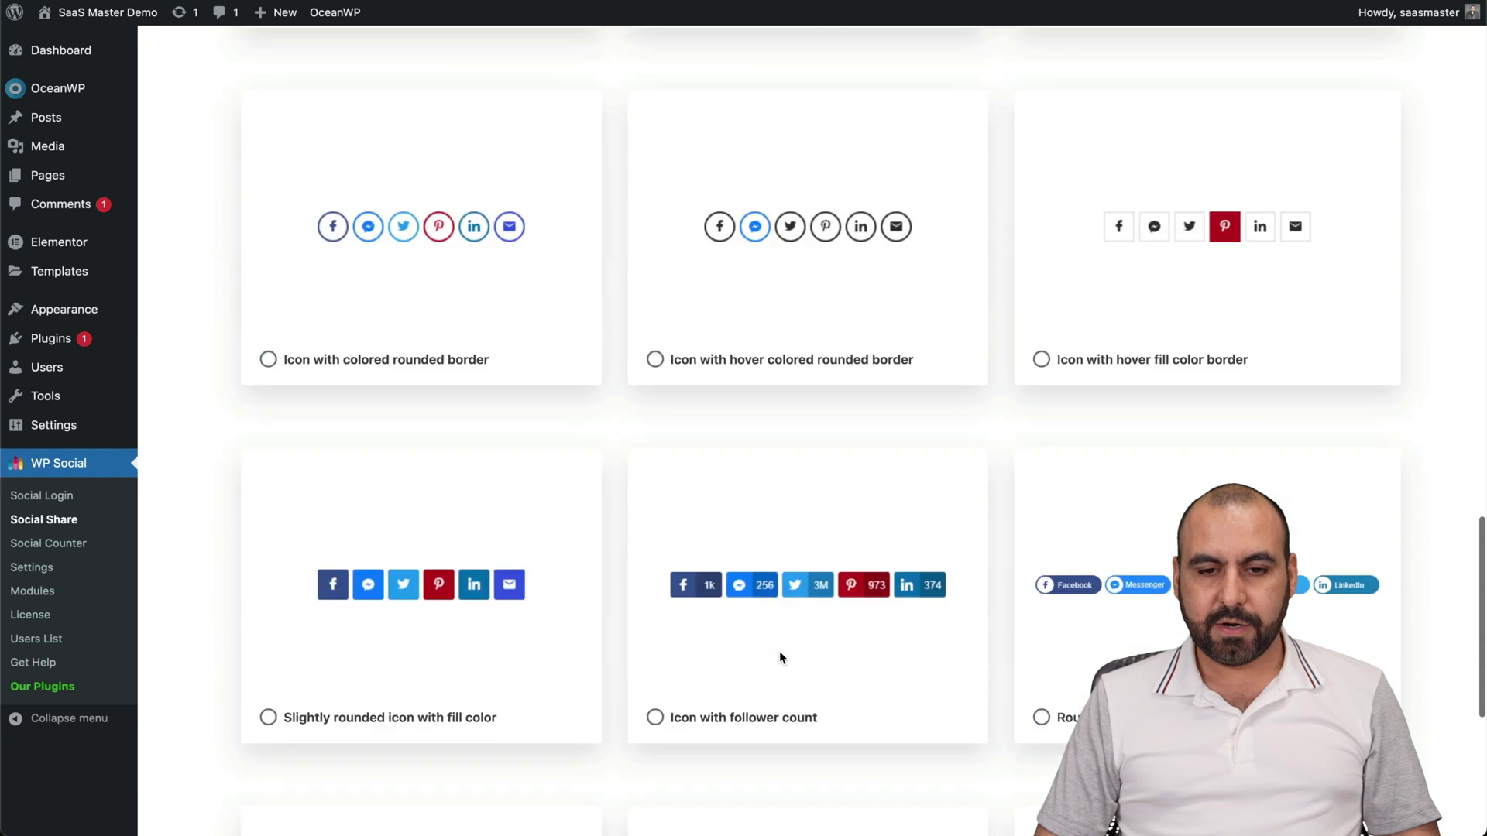
{"action": "left_click", "coordinate": [363, 691]}
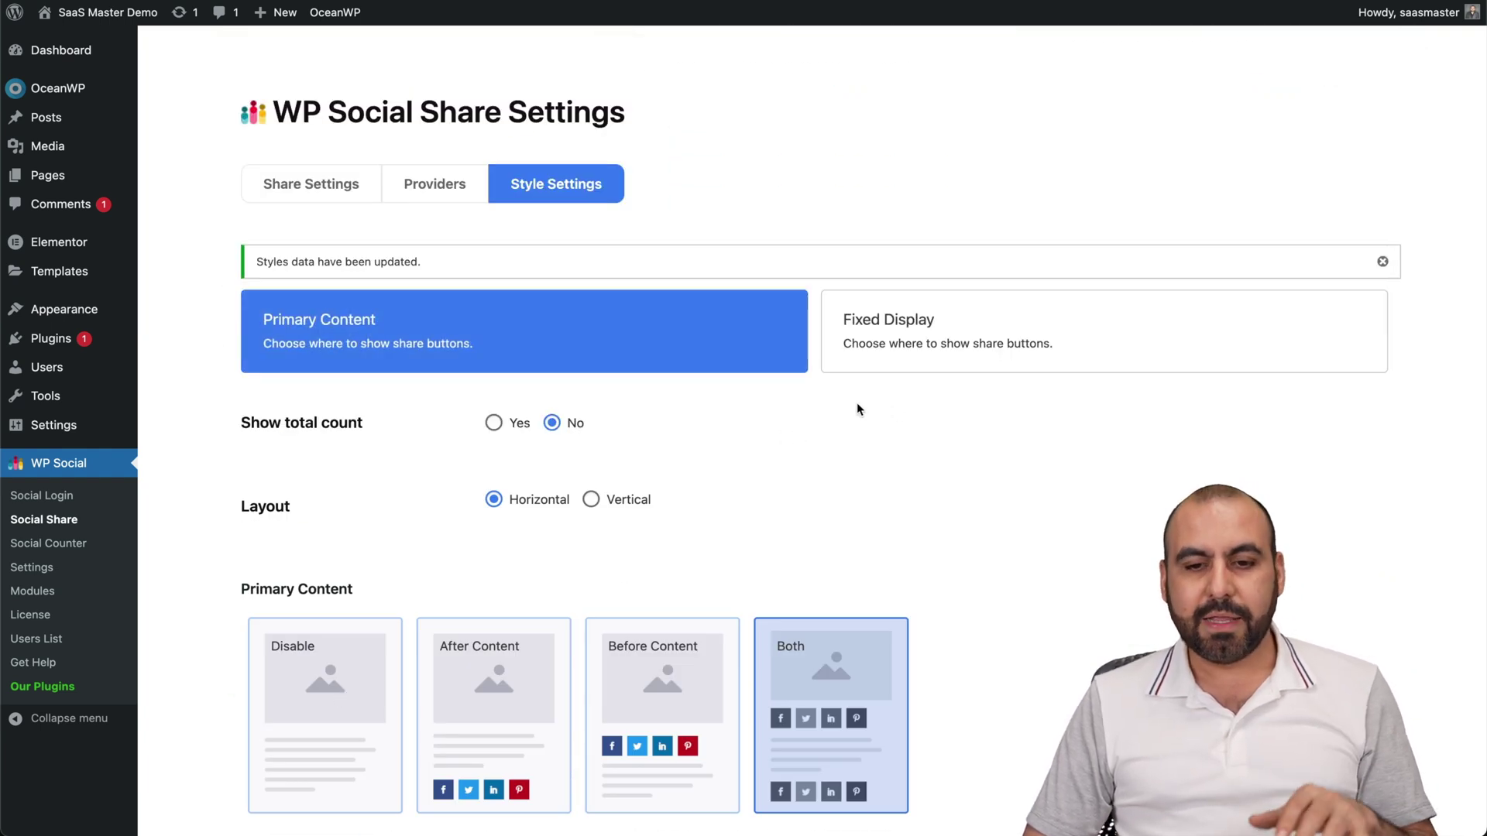
{"action": "left_click", "coordinate": [45, 117]}
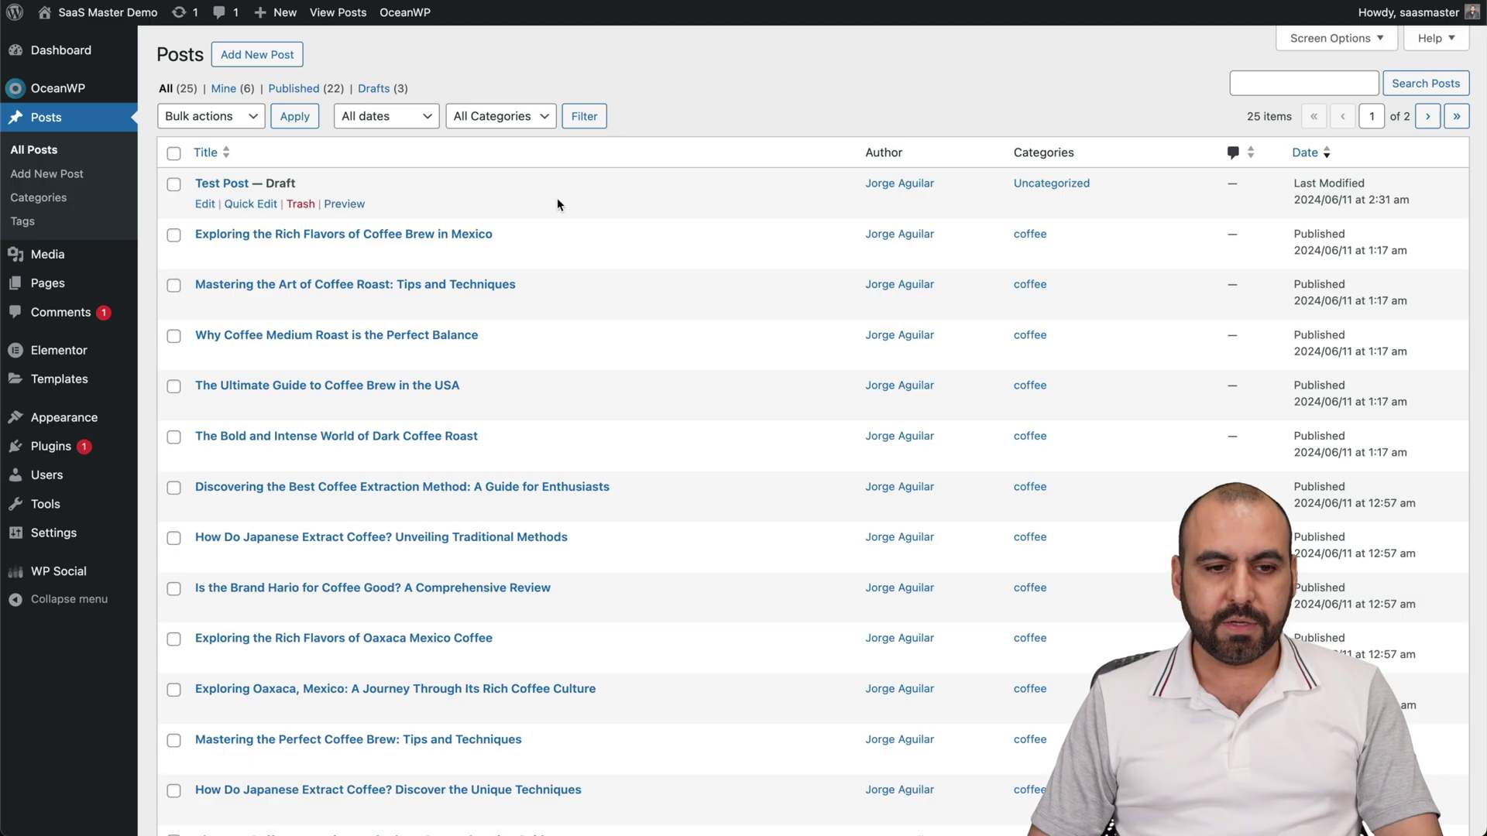
- View the share buttons on the Mexico coffee brew post, then open WP Social's counter settings
{"action": "left_click", "coordinate": [334, 254]}
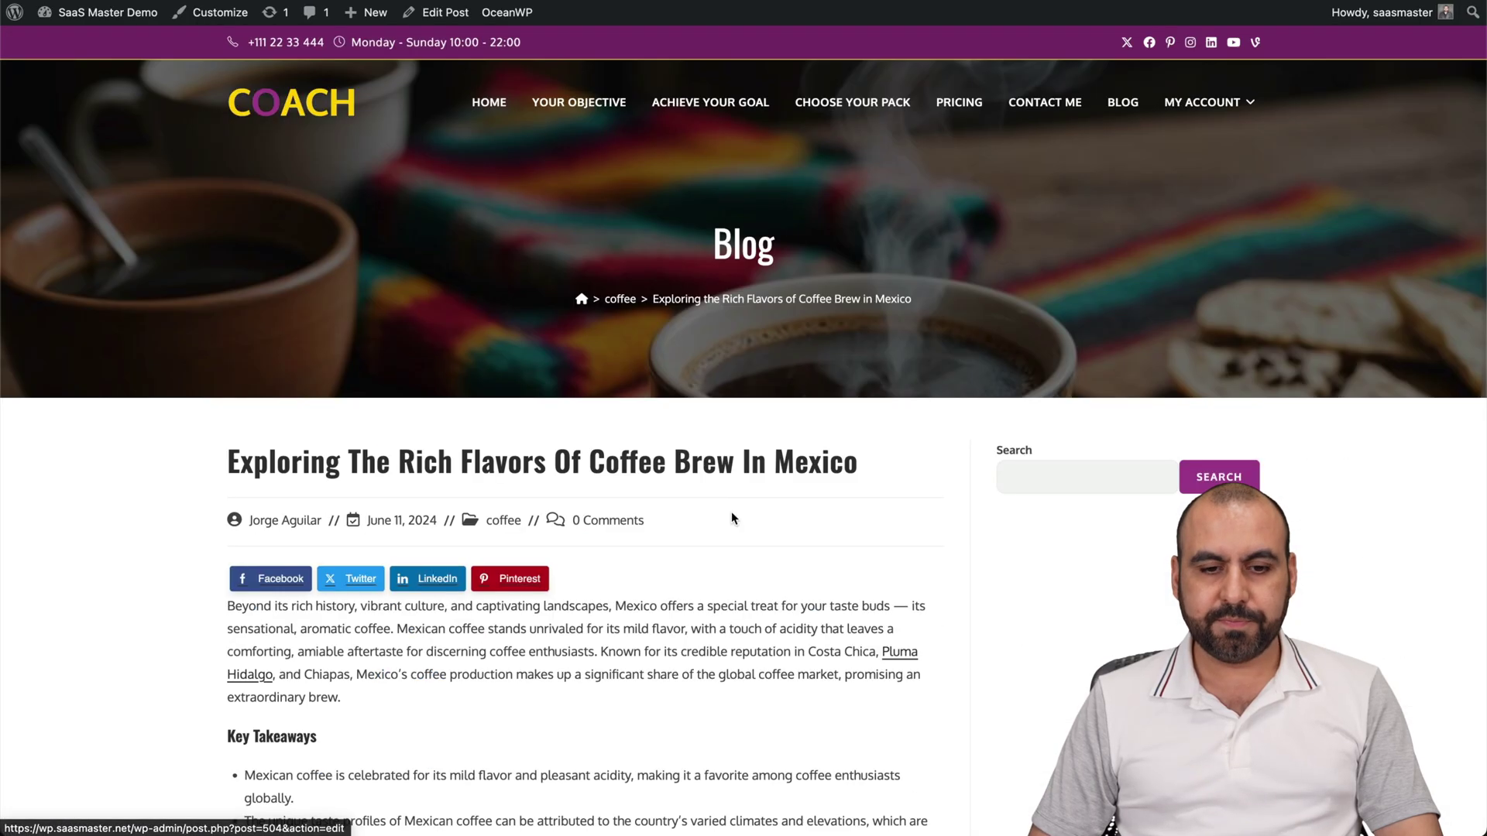
{"action": "scroll", "coordinate": [732, 517], "scroll_direction": "down", "scroll_amount": 3}
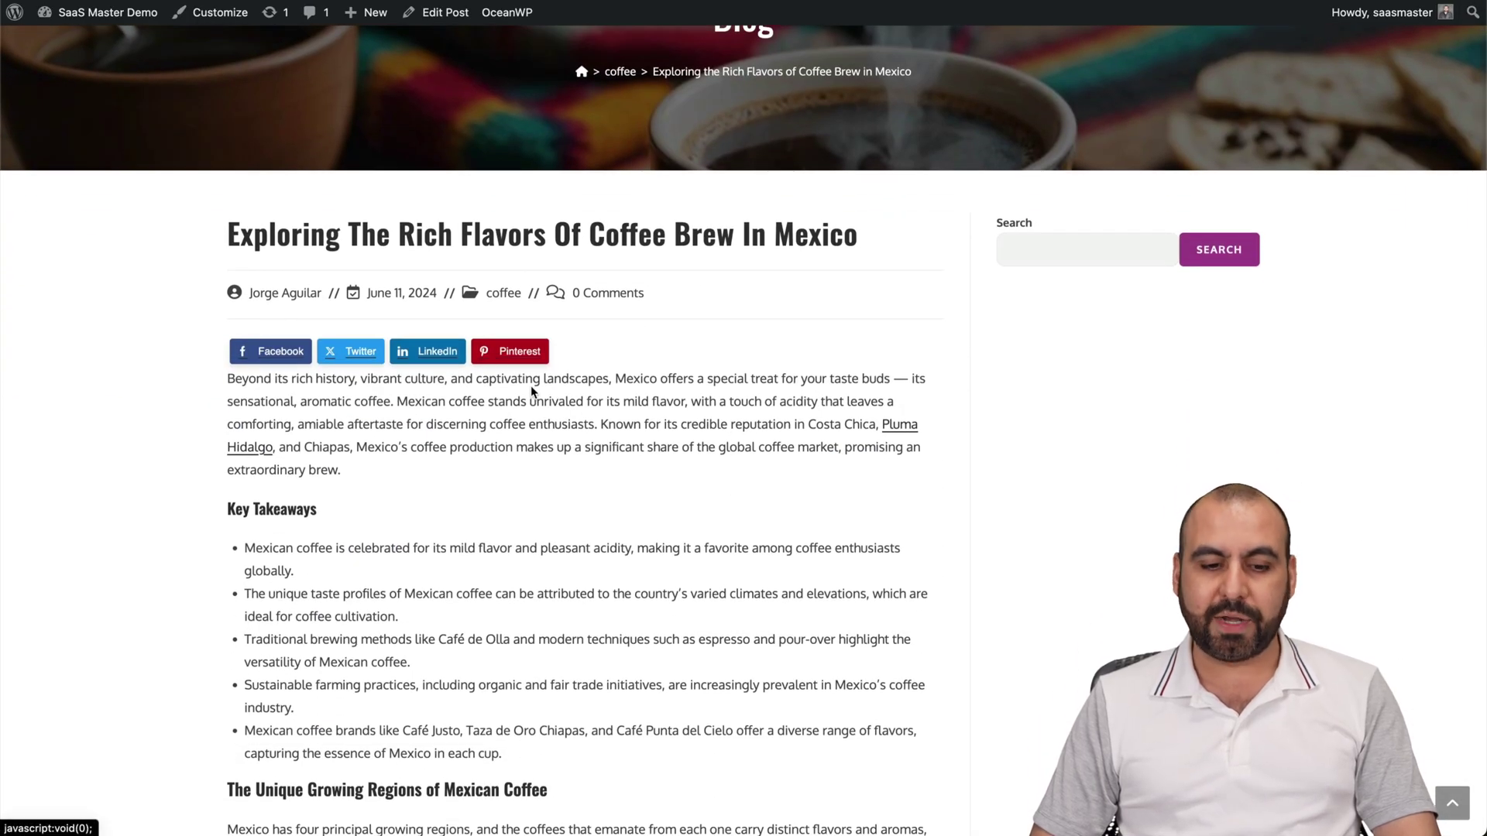
{"action": "scroll", "coordinate": [532, 387], "scroll_direction": "down", "scroll_amount": 20}
{"action": "scroll", "coordinate": [531, 387], "scroll_direction": "down", "scroll_amount": 20}
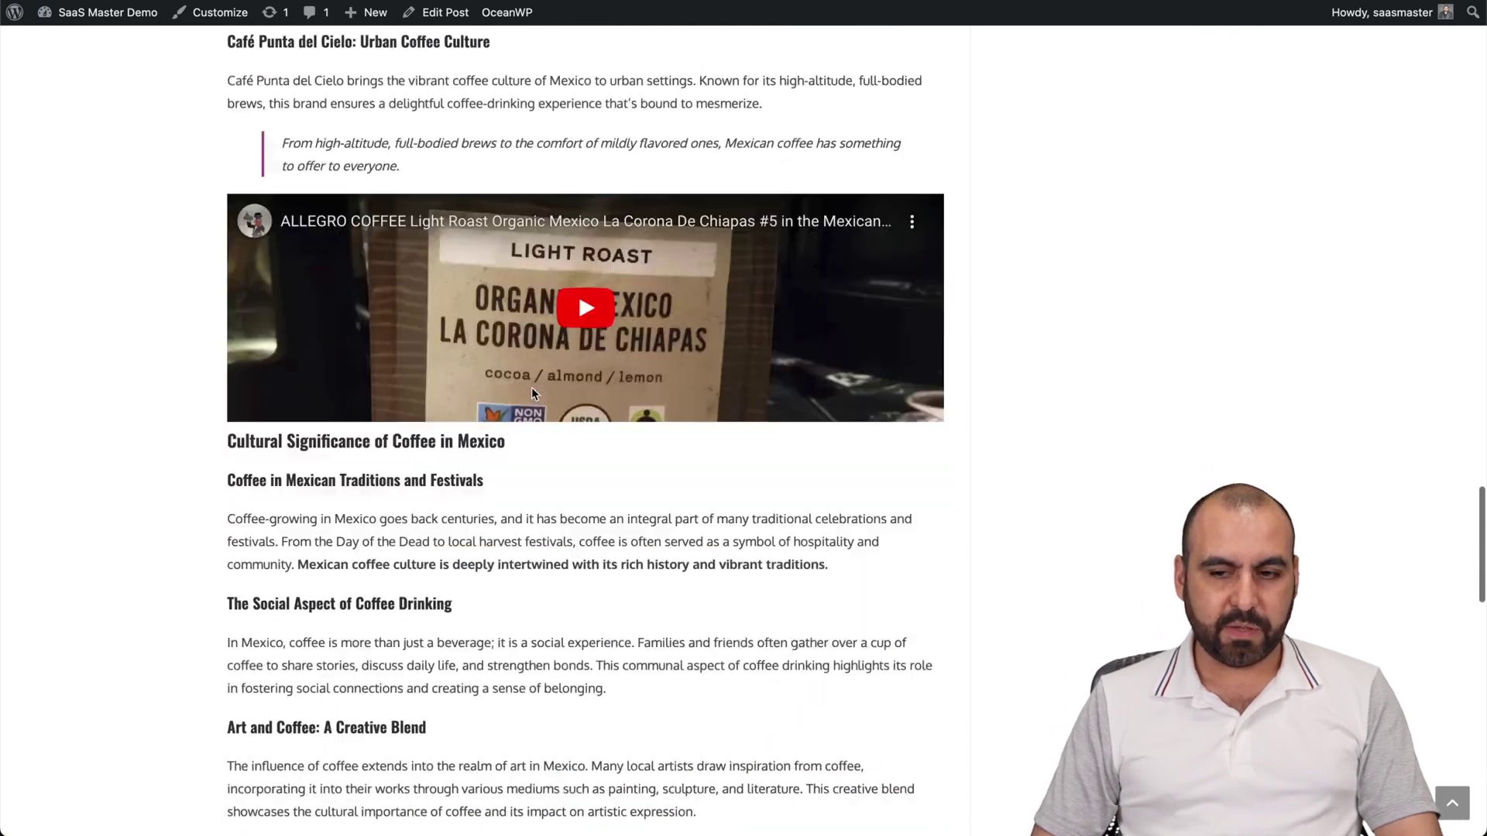
{"action": "scroll", "coordinate": [638, 300], "scroll_direction": "up", "scroll_amount": 20}
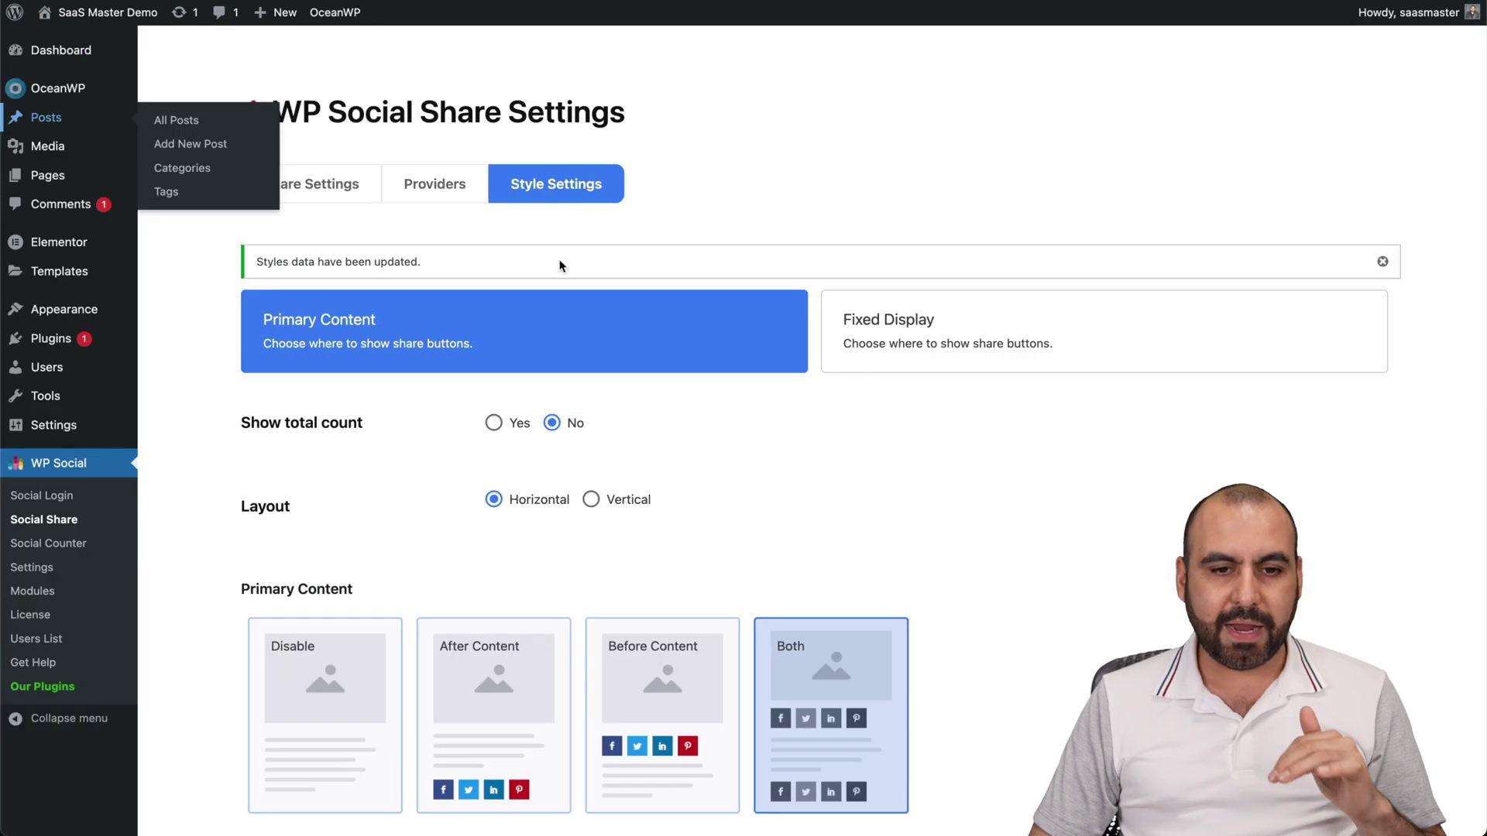
{"action": "left_click", "coordinate": [68, 548]}
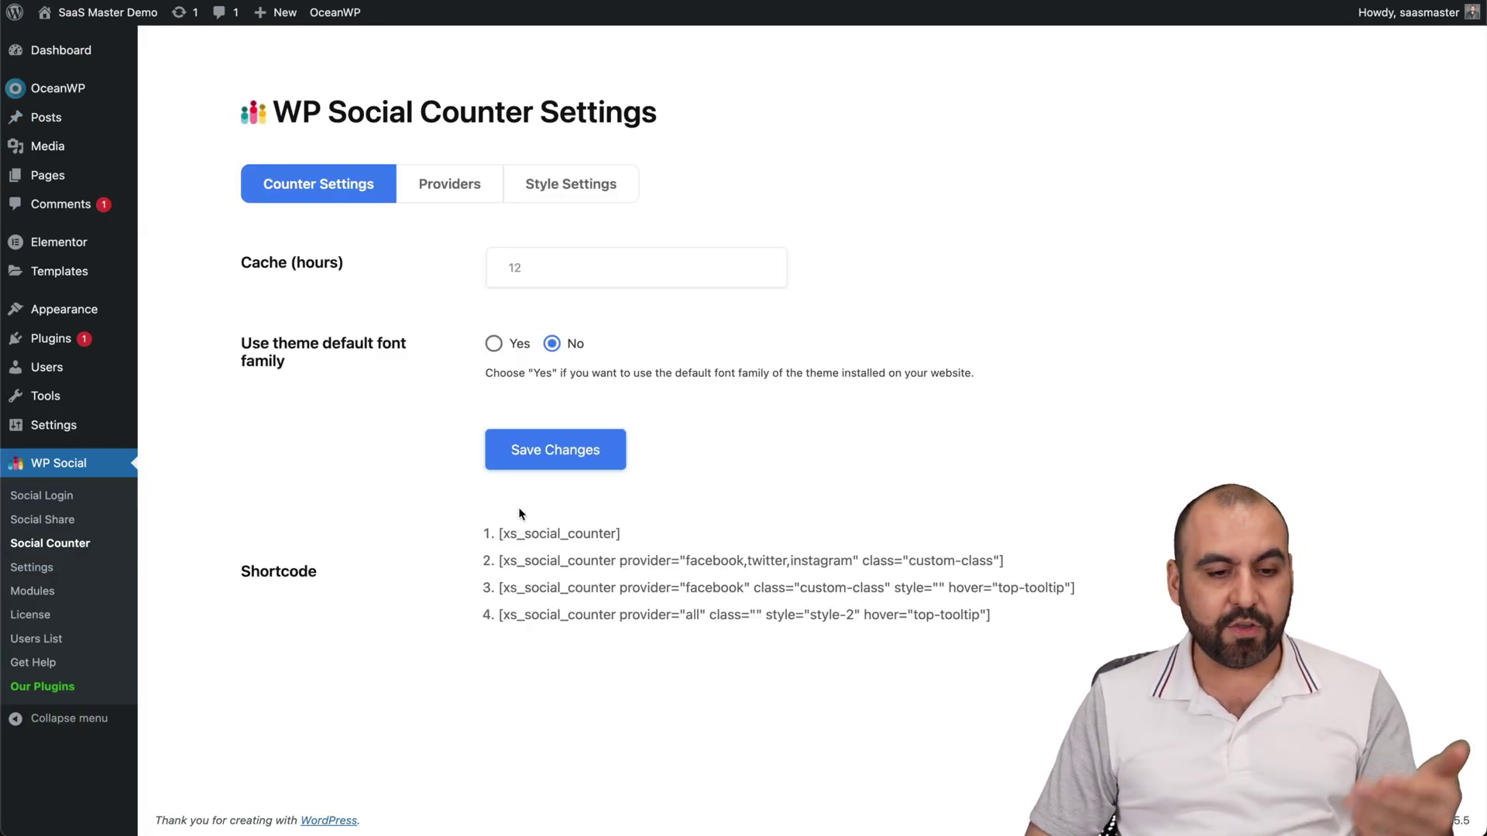
- In the counter providers list, inspect the Facebook counter's page ID and default fans count, then close it
{"action": "left_click", "coordinate": [446, 189]}
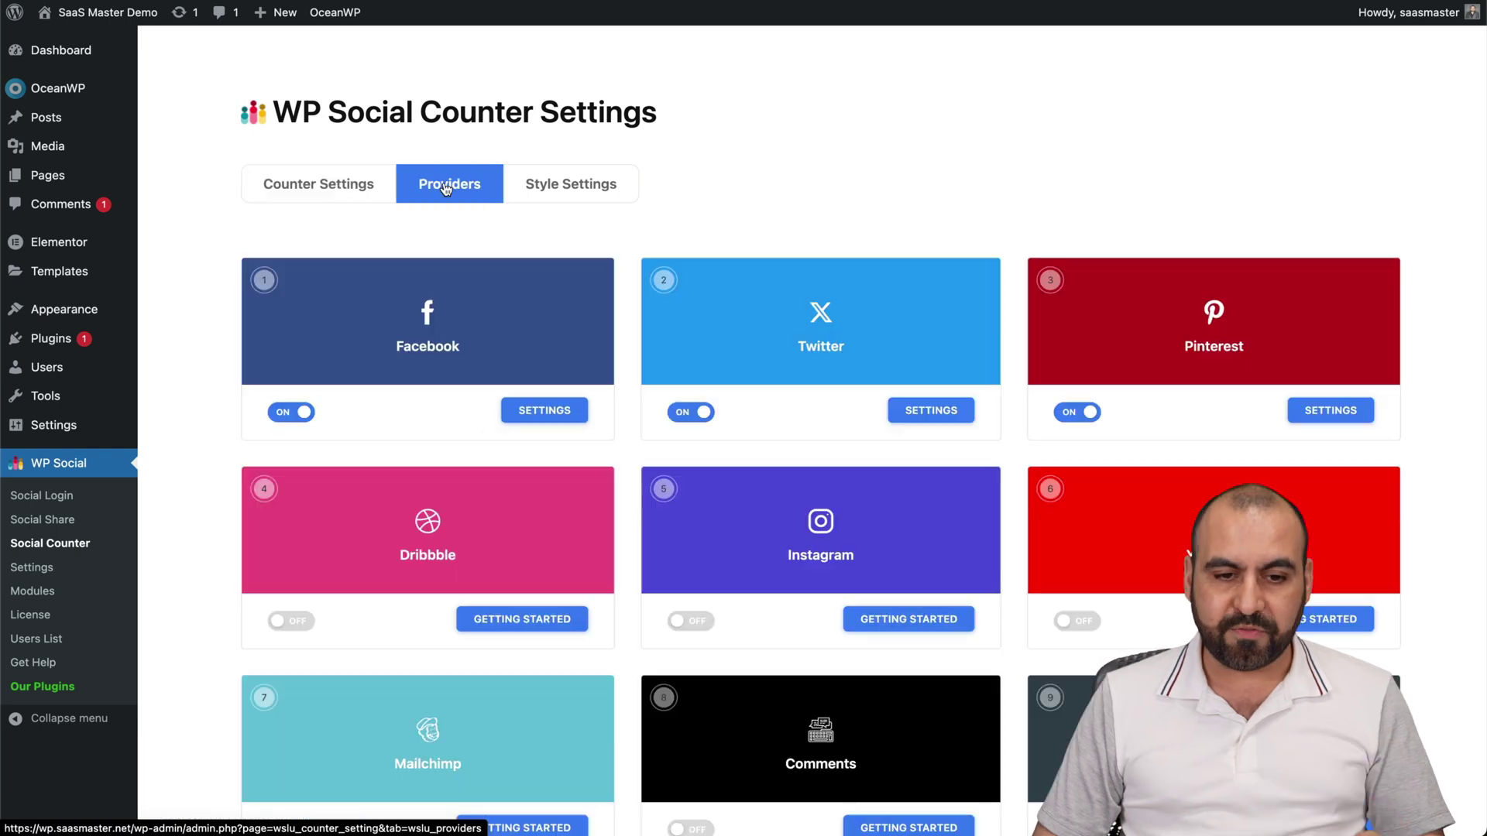
{"action": "left_click", "coordinate": [563, 418]}
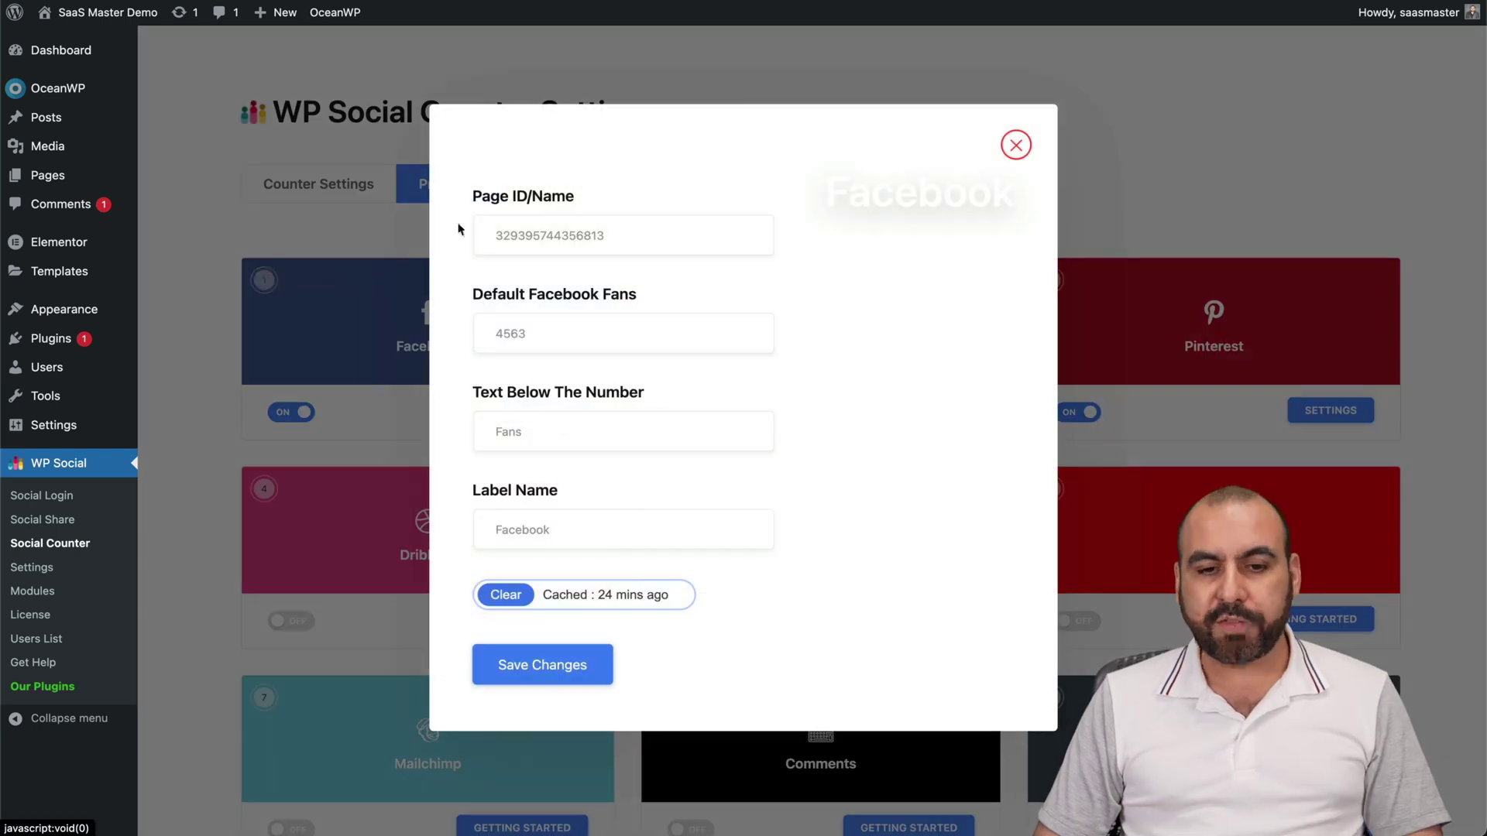
{"action": "left_click_drag", "start_coordinate": [500, 235], "coordinate": [733, 236]}
{"action": "left_click", "coordinate": [733, 235]}
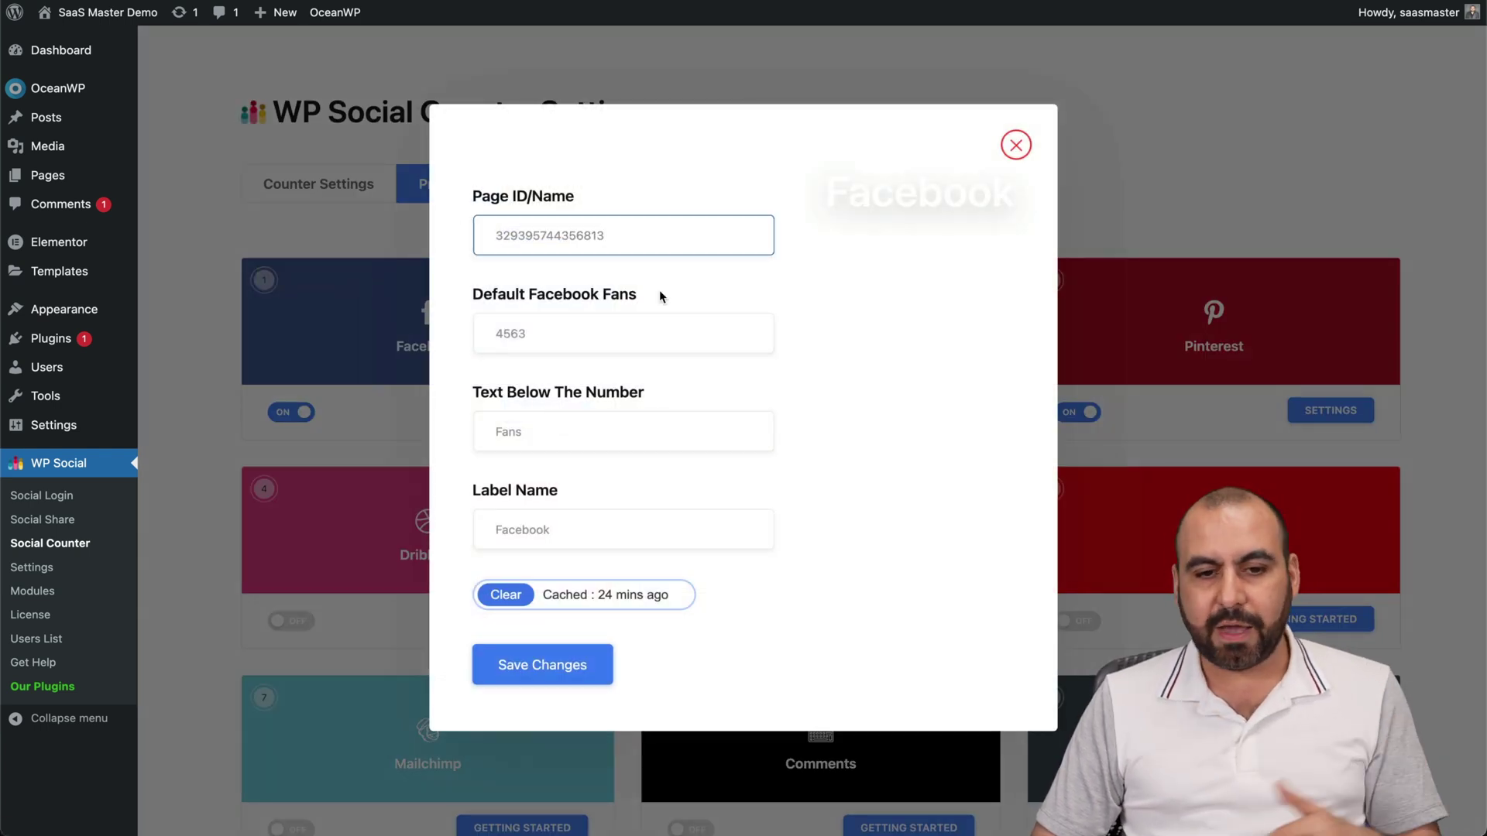
{"action": "left_click", "coordinate": [511, 341]}
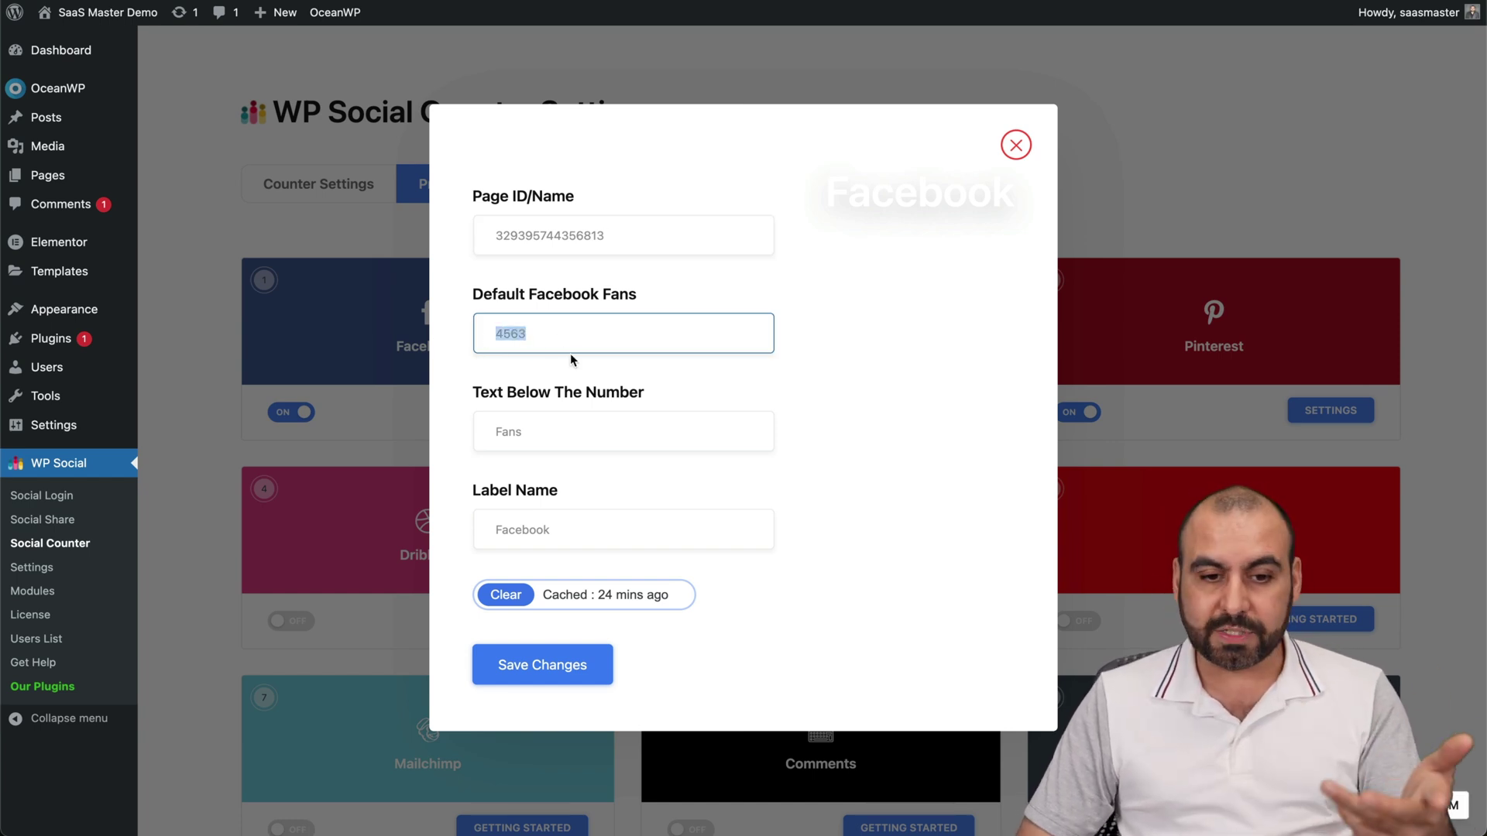
{"action": "left_click", "coordinate": [1014, 156]}
- Inspect the Twitter counter's username and access token fields, then close it and move to style options
{"action": "left_click", "coordinate": [929, 408]}
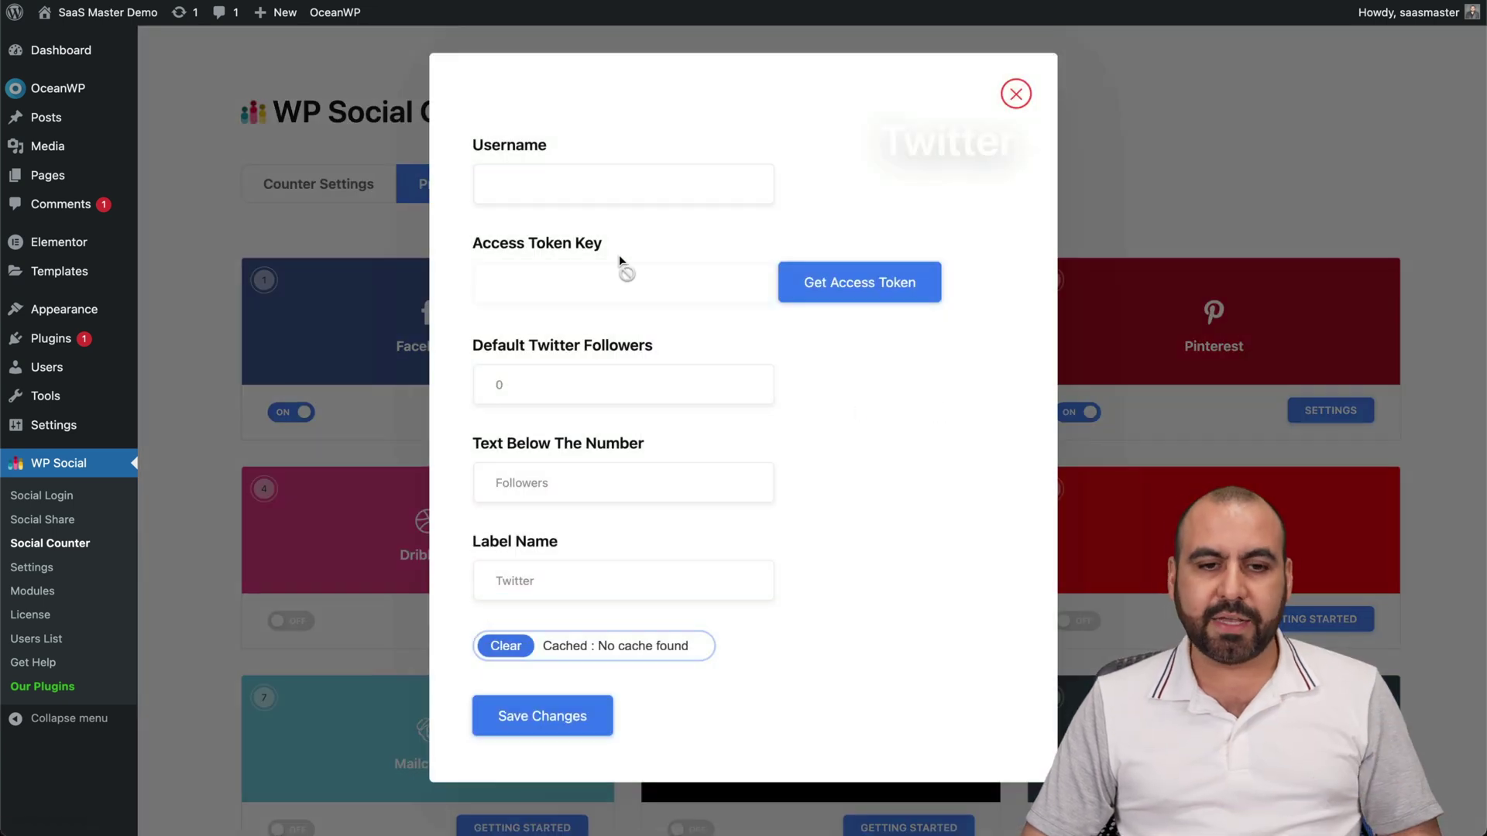
{"action": "left_click", "coordinate": [505, 185]}
{"action": "left_click", "coordinate": [536, 277]}
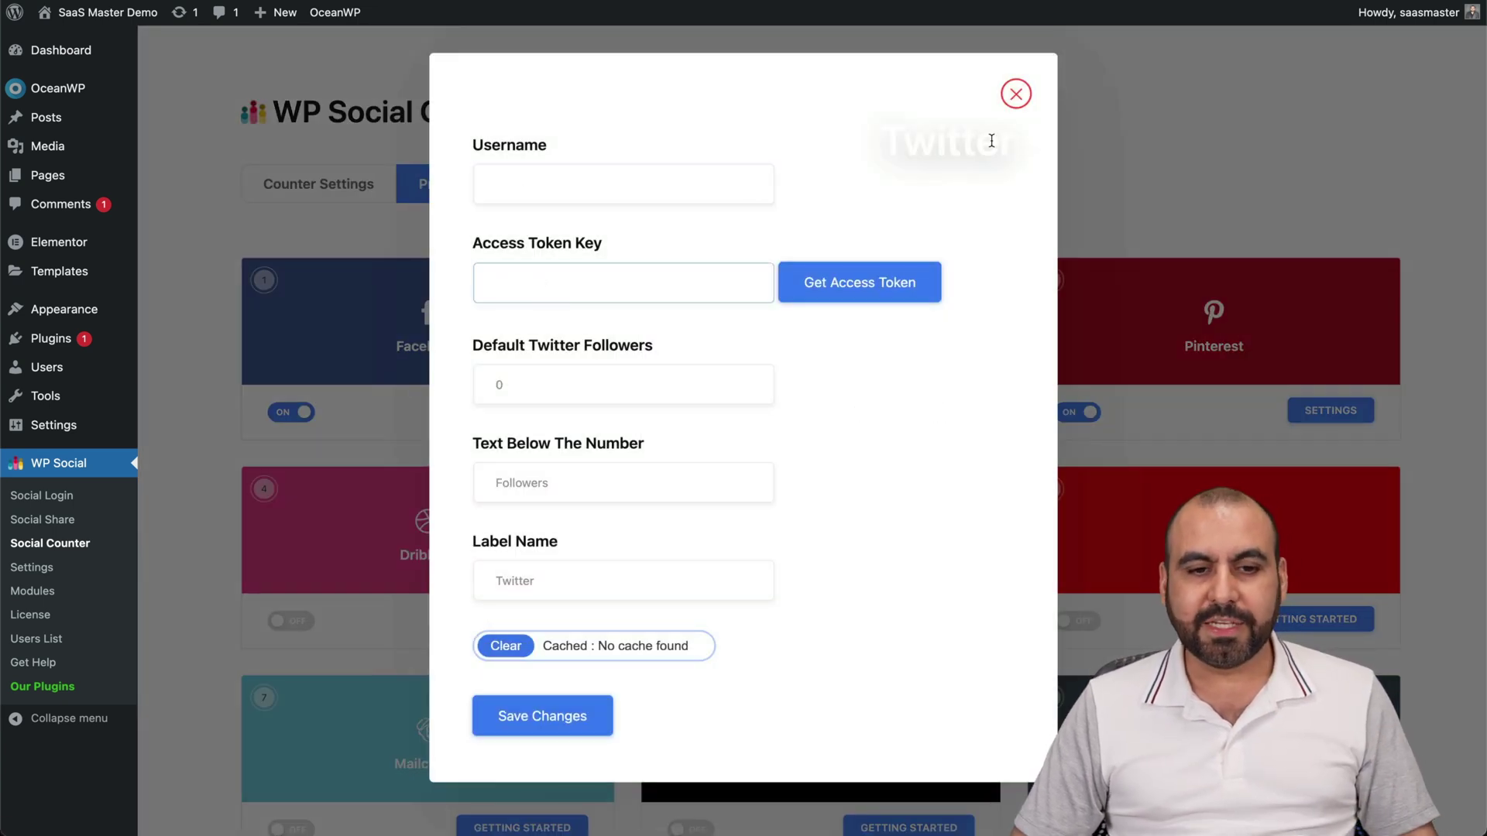
{"action": "left_click", "coordinate": [1015, 94]}
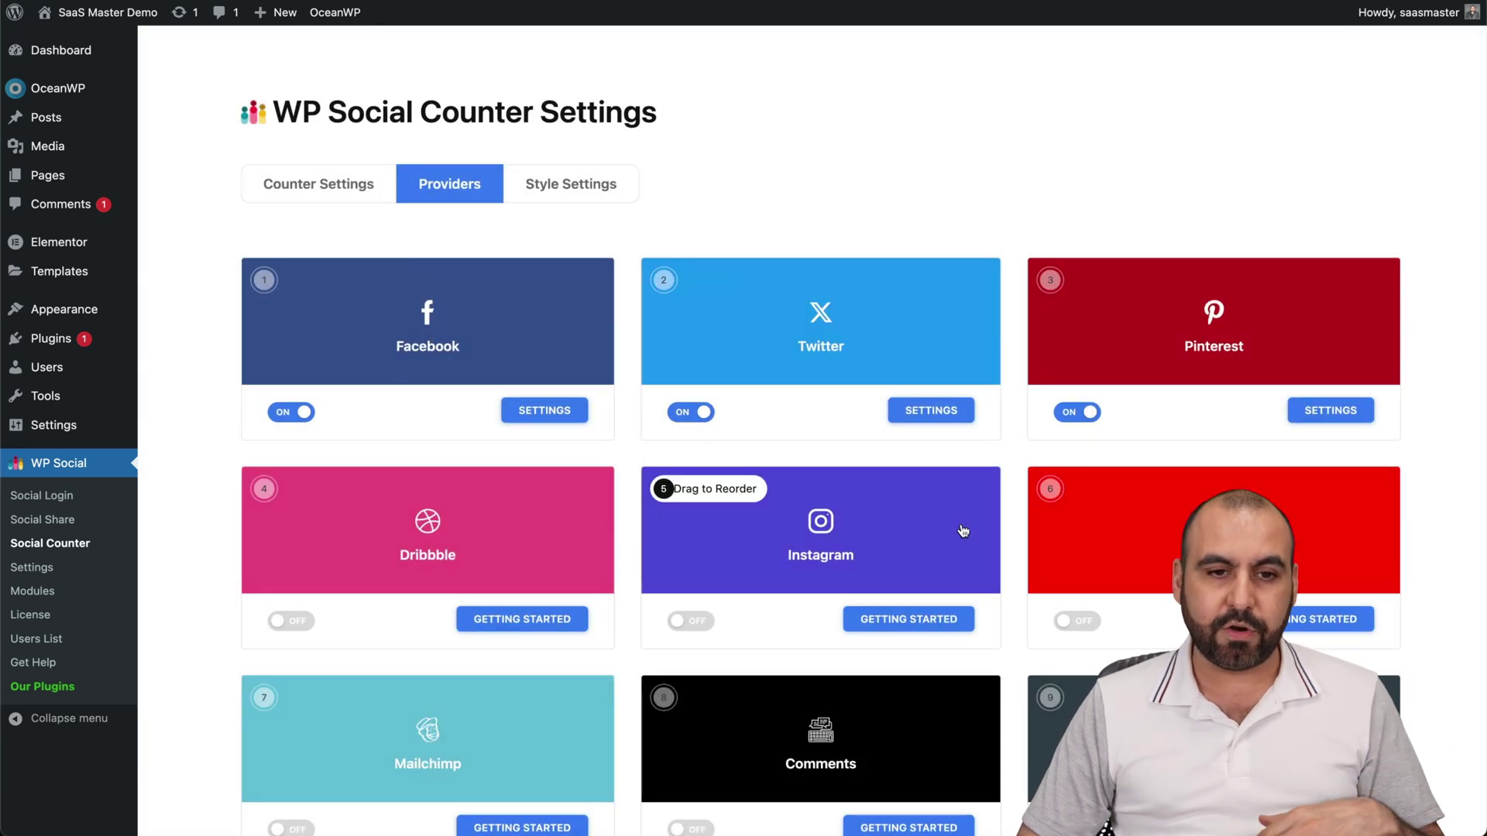
{"action": "scroll", "coordinate": [963, 531], "scroll_direction": "down", "scroll_amount": 3}
{"action": "scroll", "coordinate": [962, 524], "scroll_direction": "up", "scroll_amount": 3}
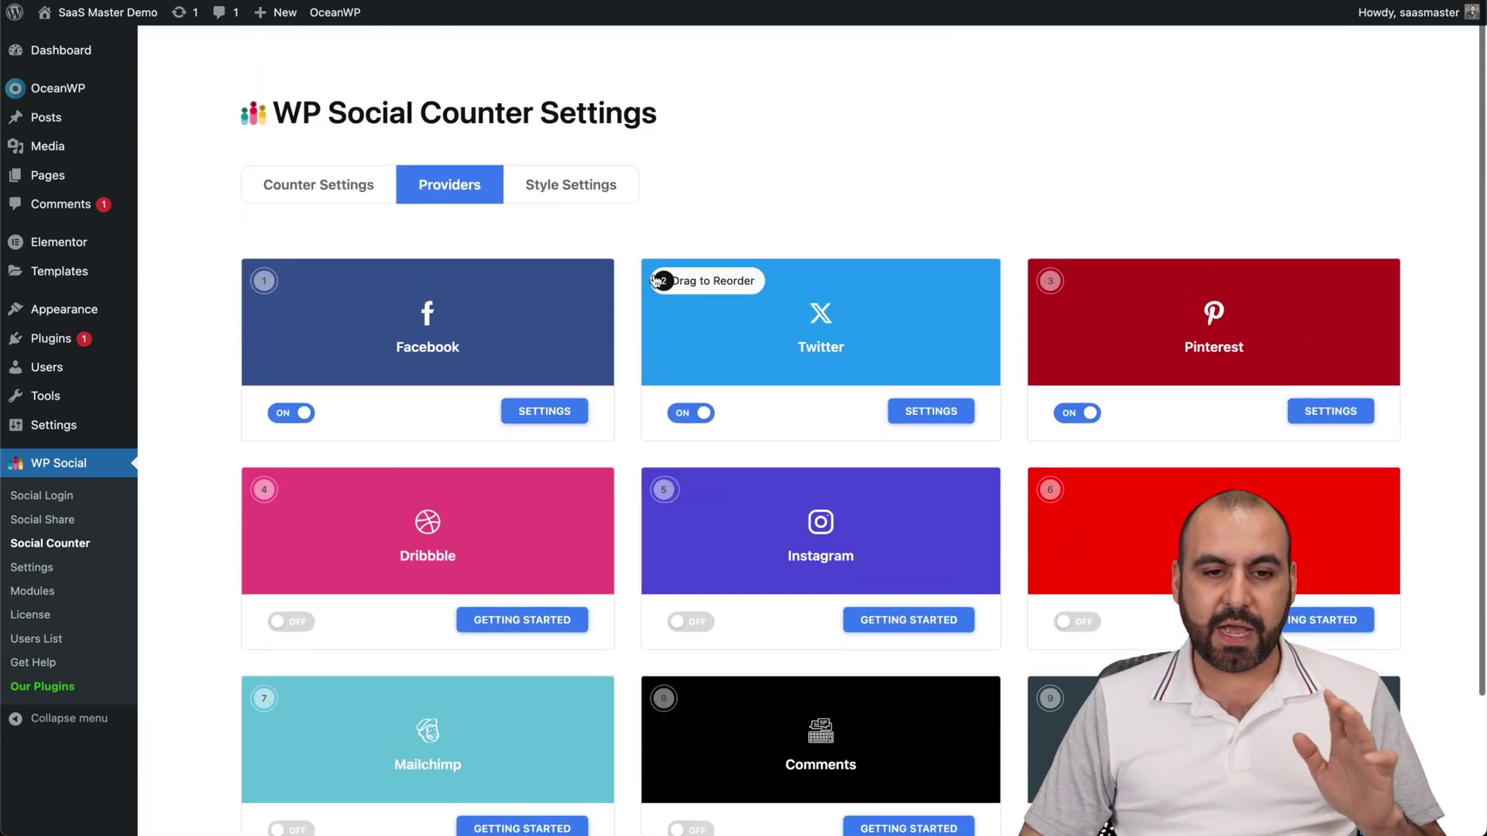
{"action": "scroll", "coordinate": [627, 256], "scroll_direction": "down", "scroll_amount": 3}
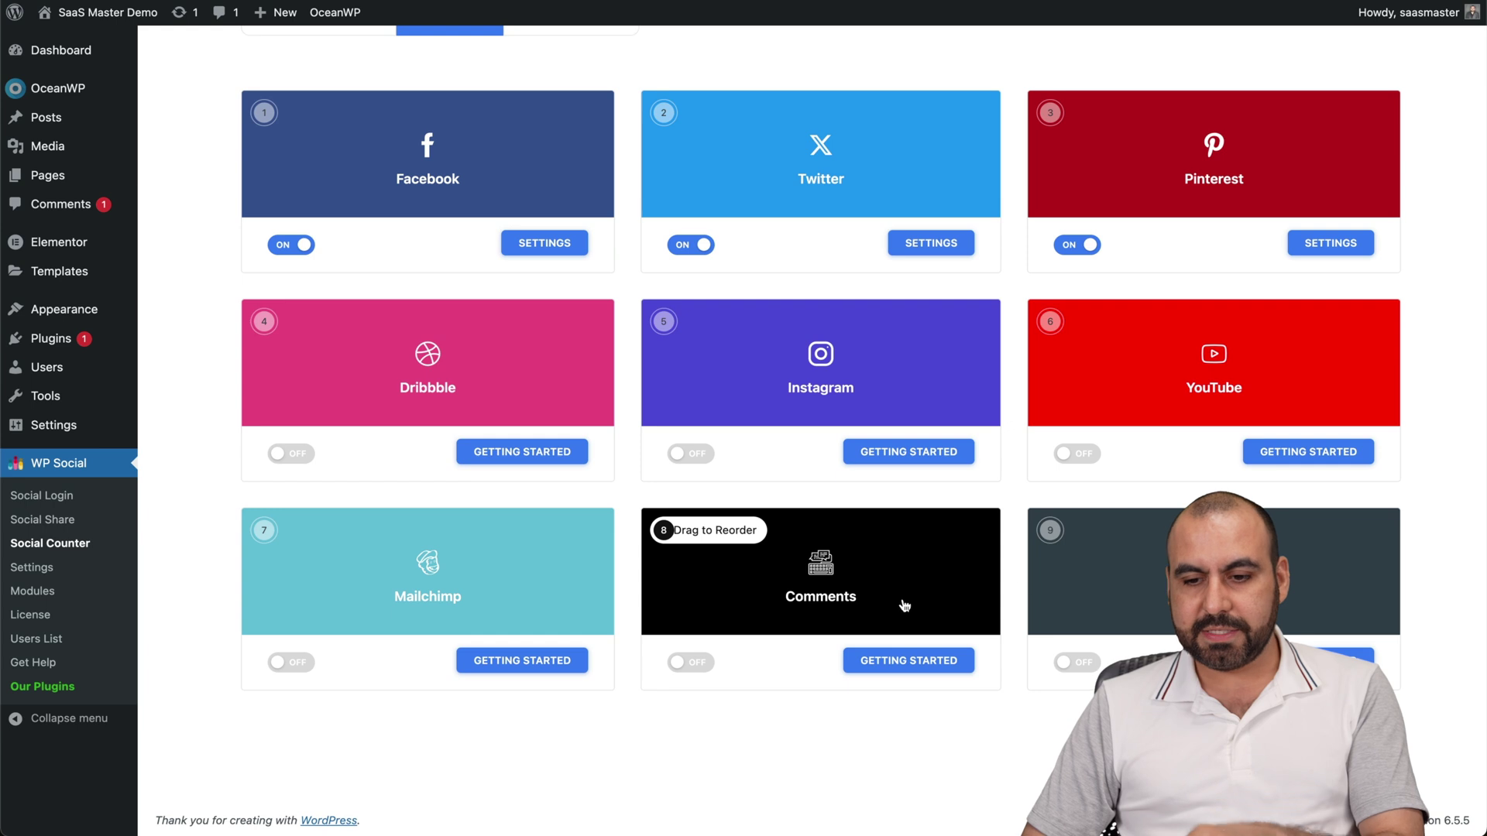
{"action": "scroll", "coordinate": [542, 217], "scroll_direction": "up", "scroll_amount": 3}
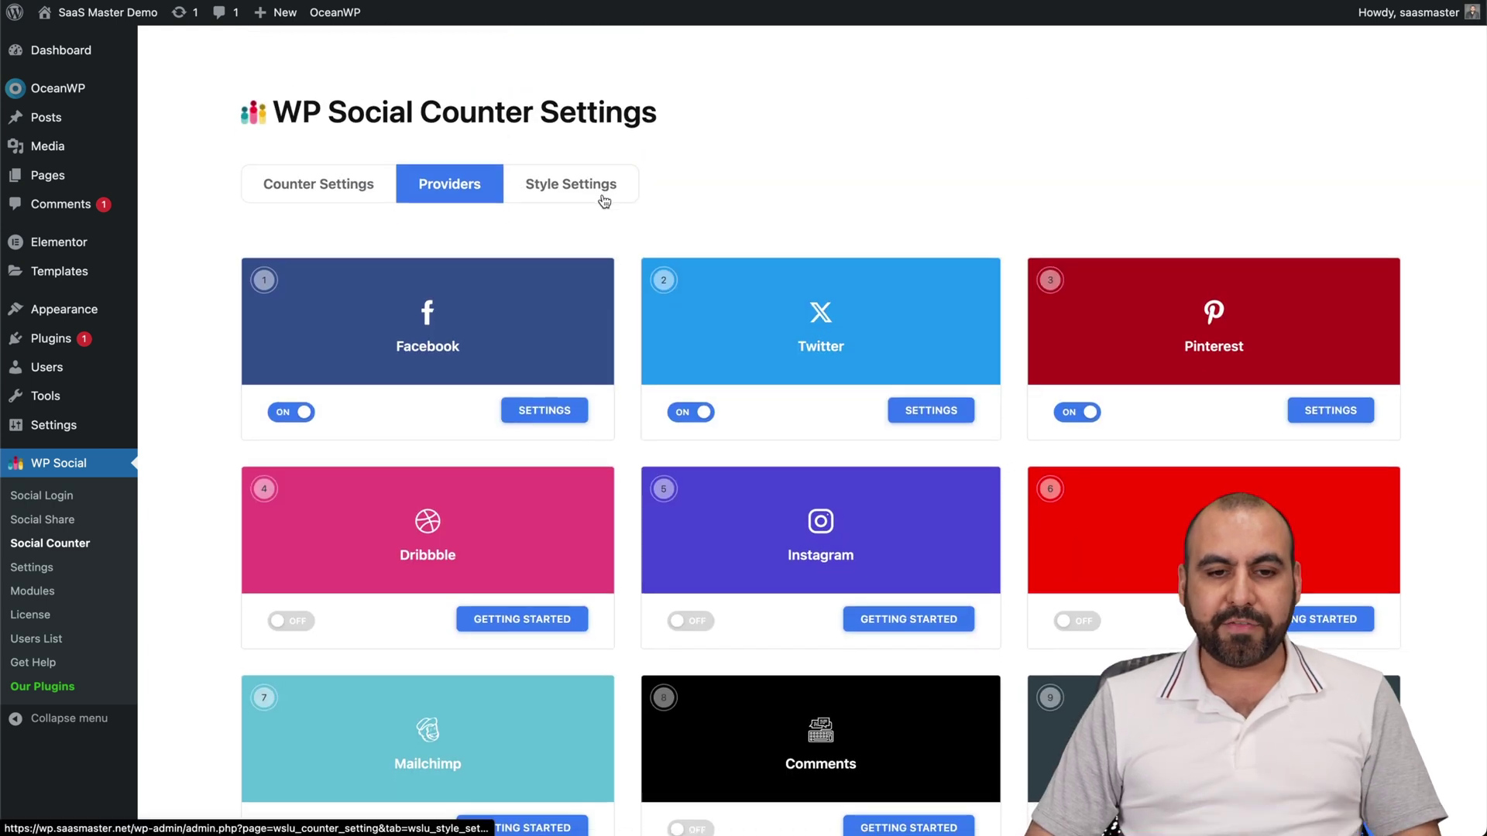
{"action": "left_click", "coordinate": [602, 197]}
- Set the counter hover effect to Top Tooltip and save the style settings
{"action": "left_click", "coordinate": [728, 348]}
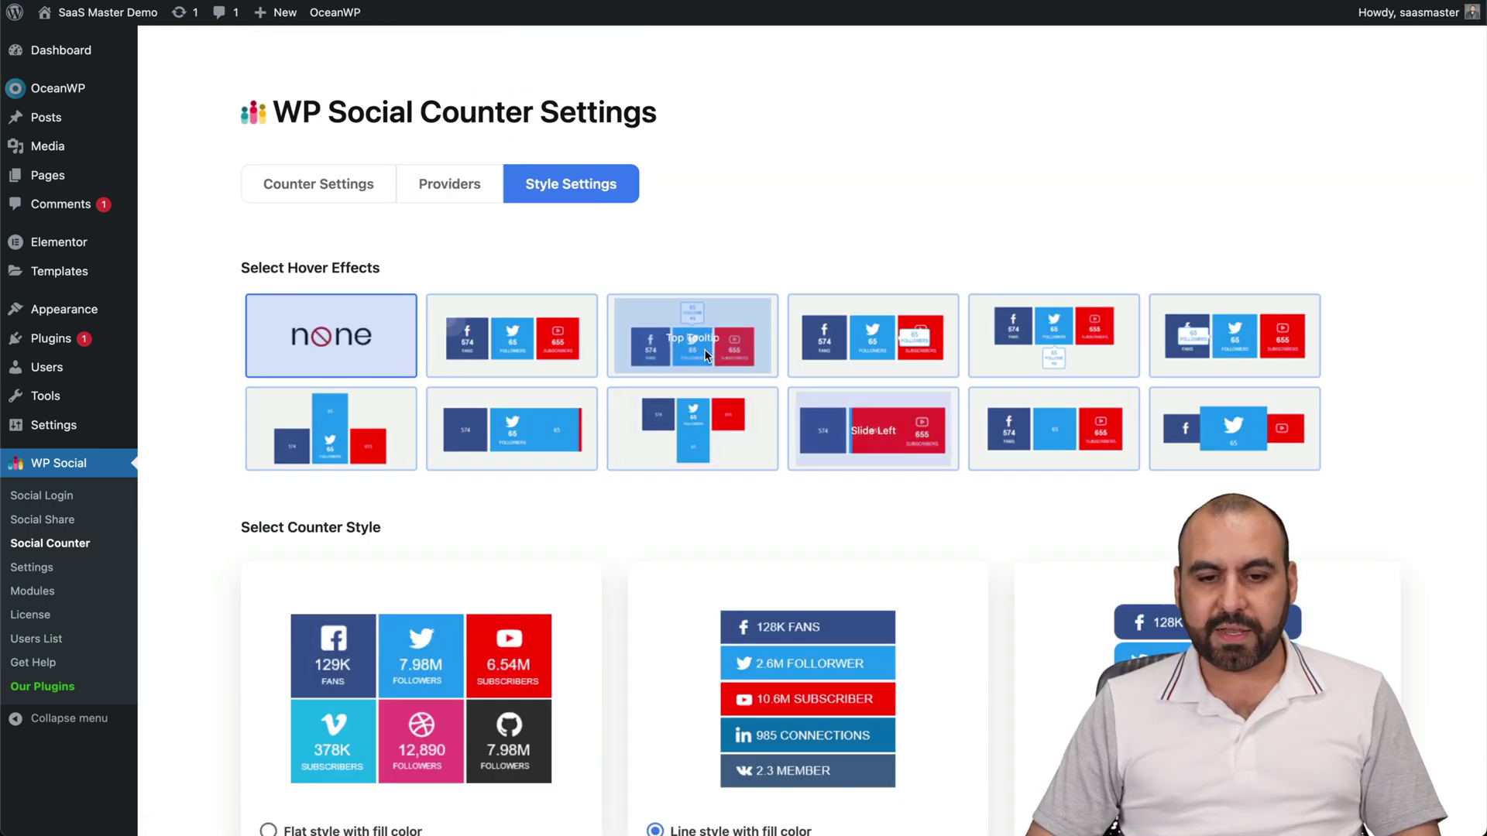
{"action": "scroll", "coordinate": [753, 525], "scroll_direction": "down", "scroll_amount": 5}
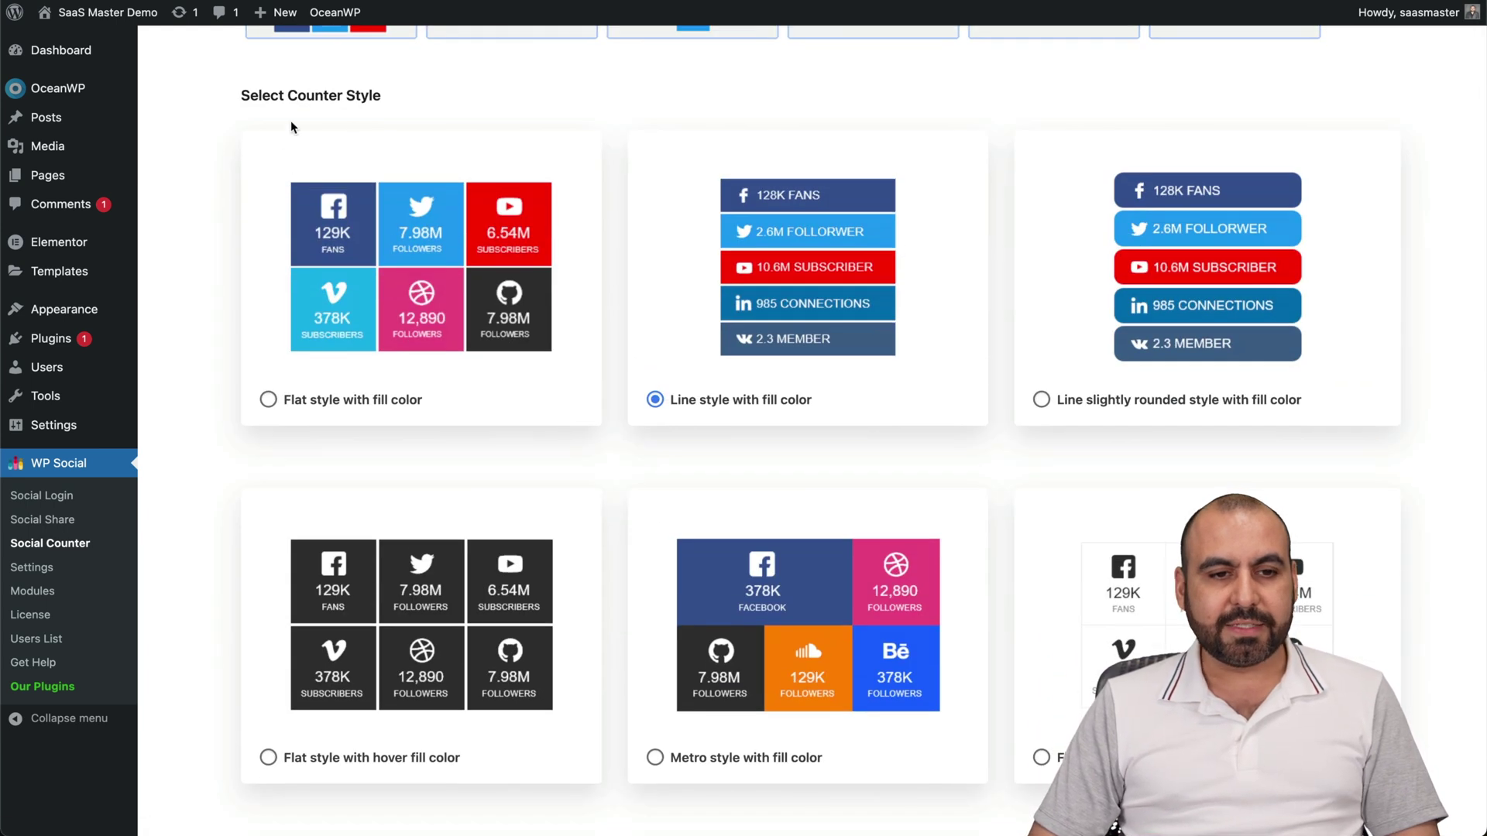
{"action": "scroll", "coordinate": [714, 515], "scroll_direction": "down", "scroll_amount": 18}
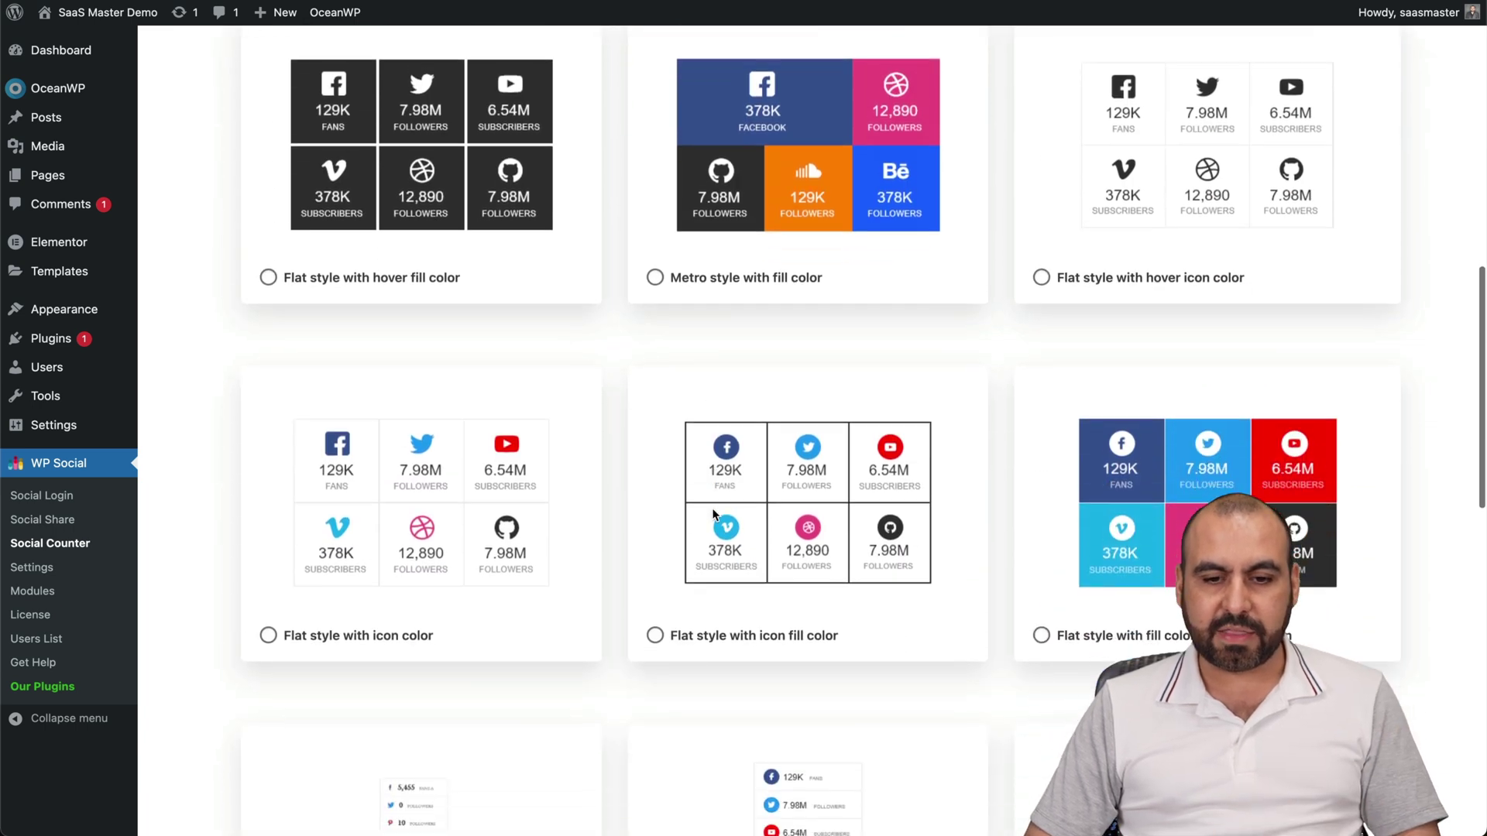
{"action": "left_click", "coordinate": [309, 682]}
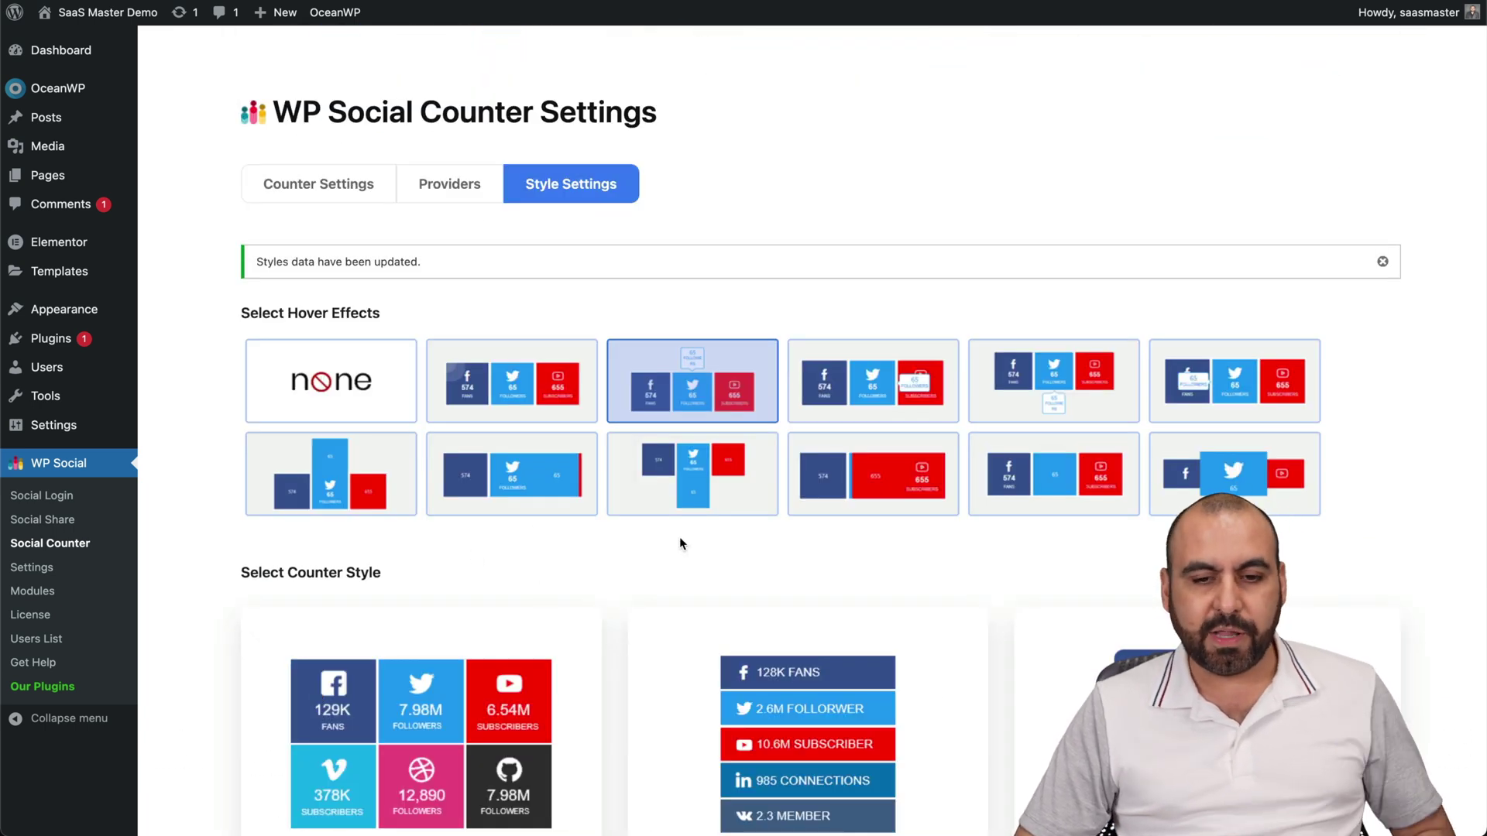
- Select all four counter shortcodes in Counter Settings for copying
{"action": "left_click", "coordinate": [361, 205]}
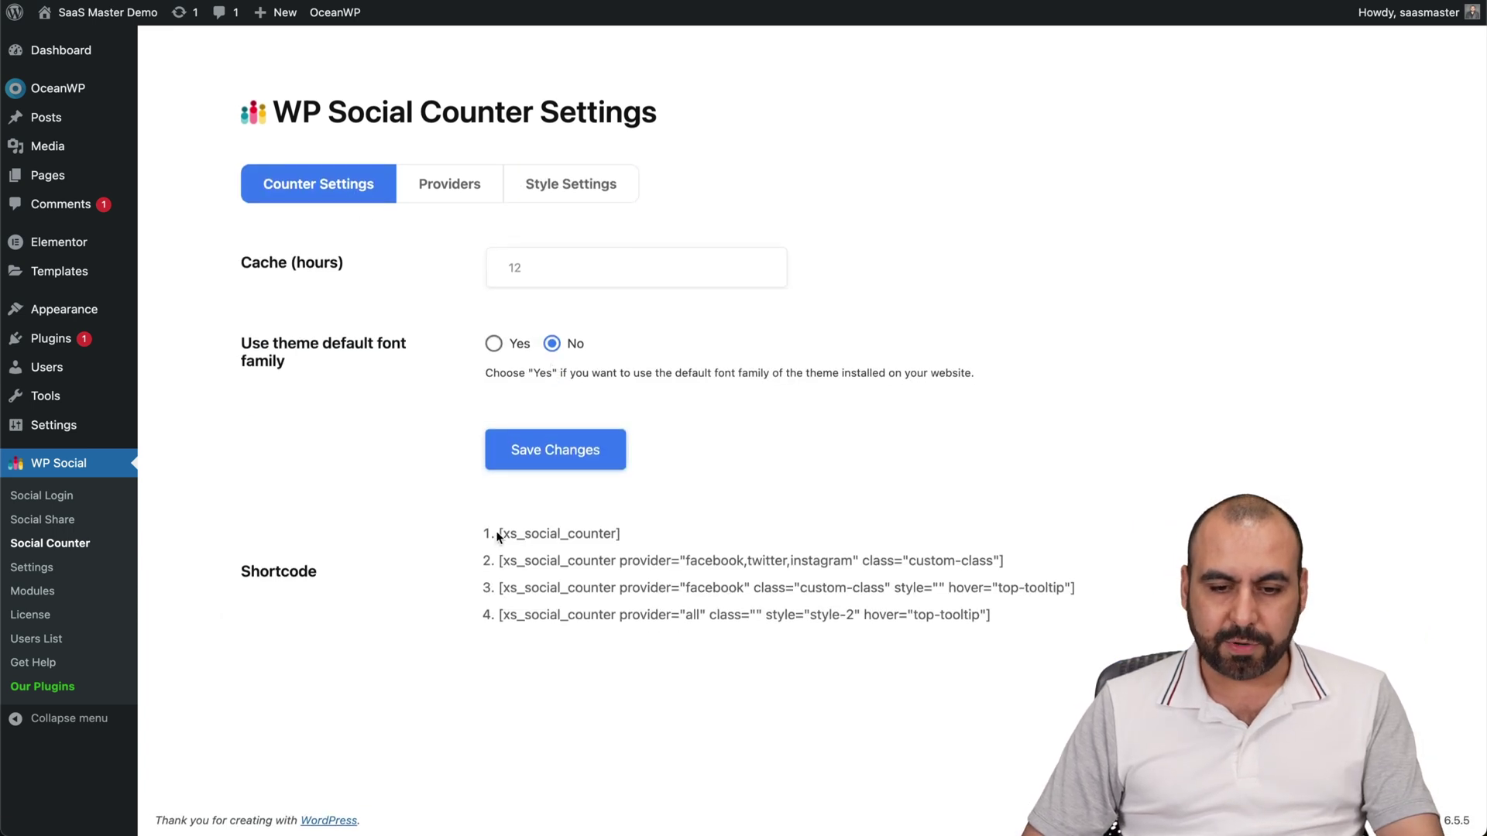
{"action": "left_click_drag", "start_coordinate": [498, 536], "coordinate": [1002, 607]}
{"action": "key", "text": "super+c"}
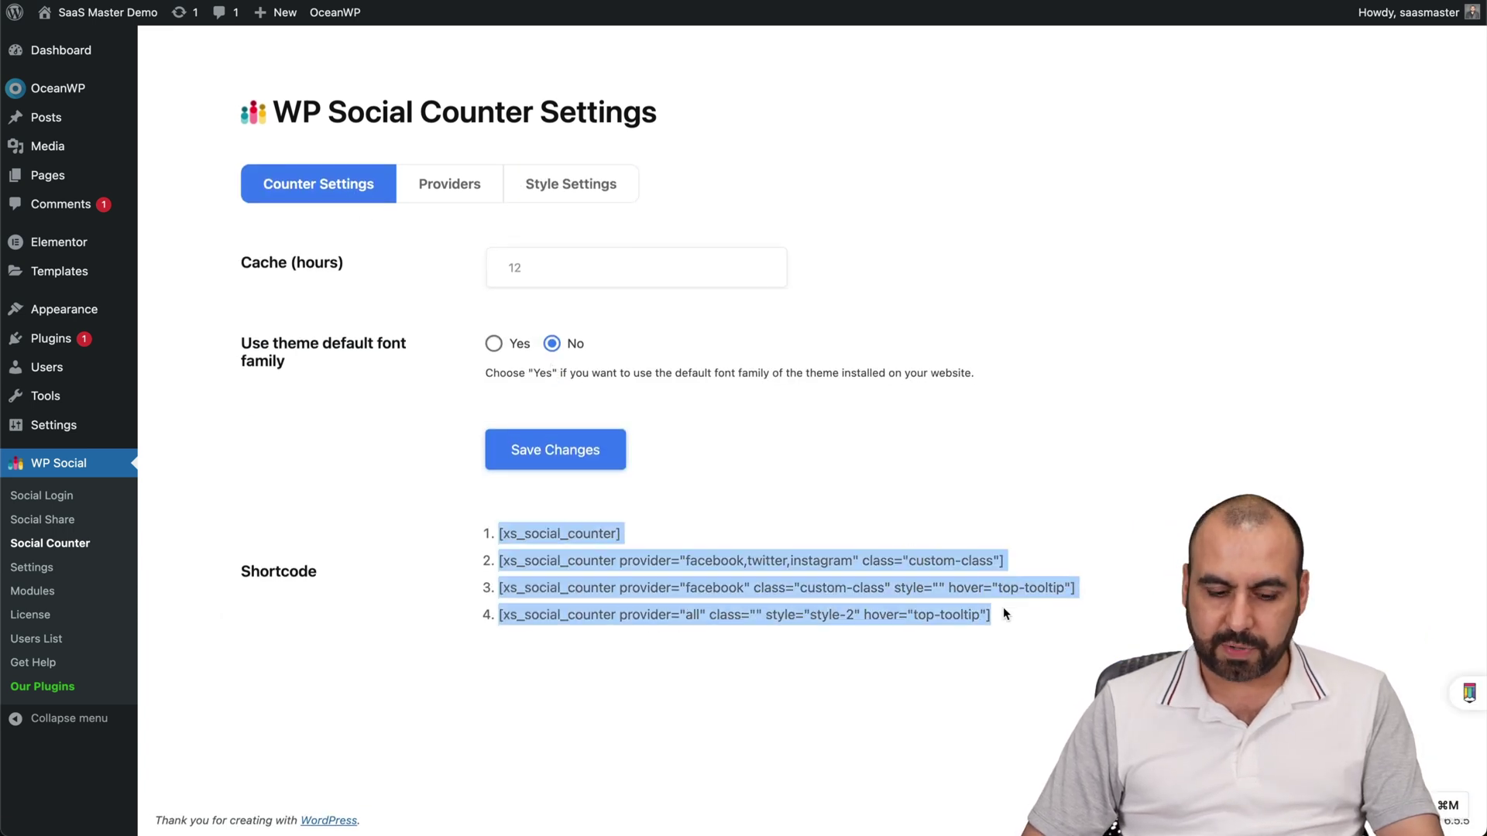
{"action": "left_click", "coordinate": [83, 125]}
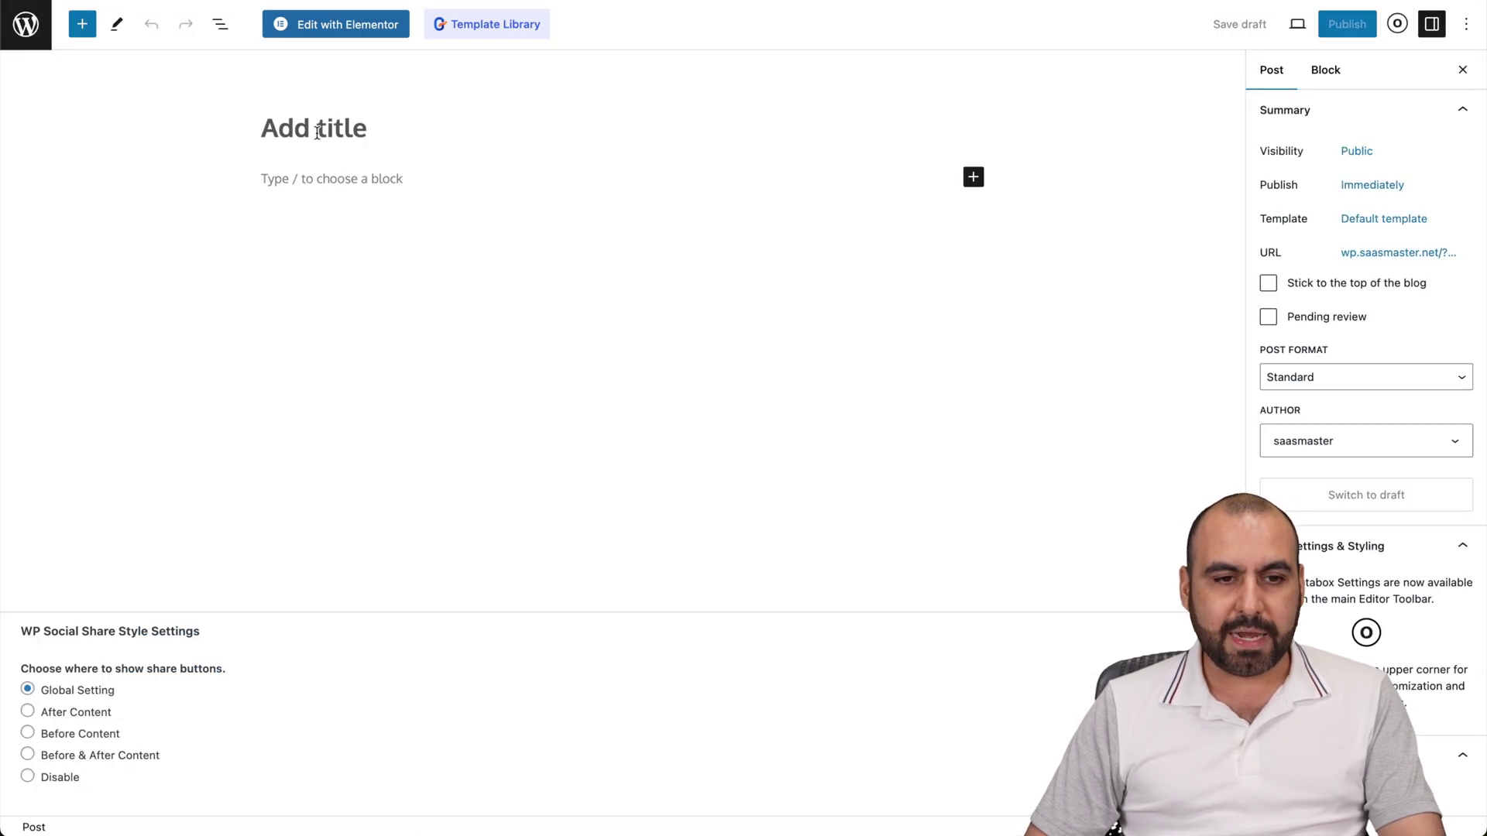
- Title a new post 'test' and paste the four counter shortcodes into a Shortcode block
{"action": "left_click", "coordinate": [318, 132]}
{"action": "type", "text": "test"}
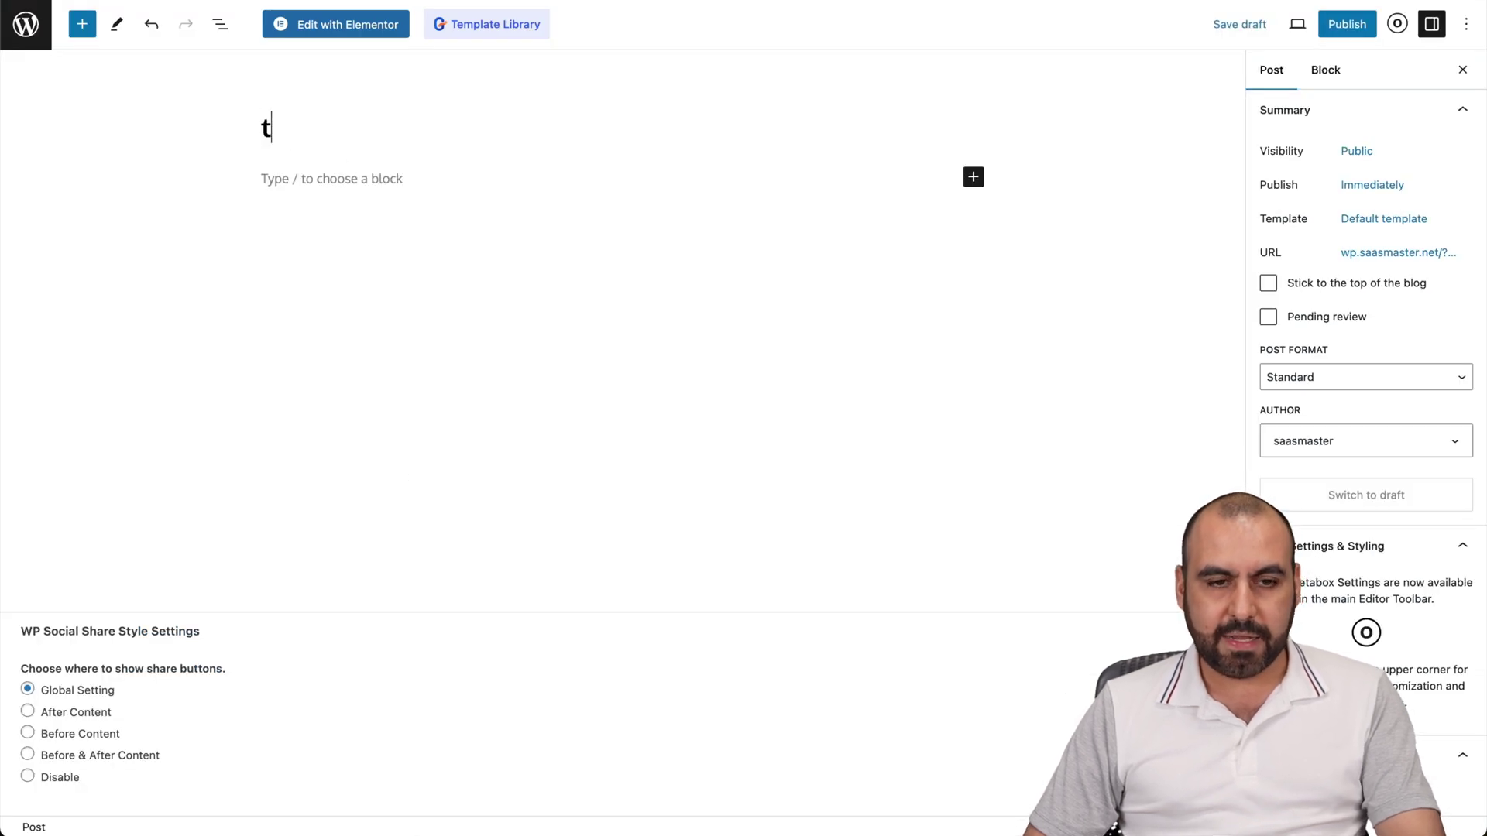
{"action": "left_click", "coordinate": [408, 178]}
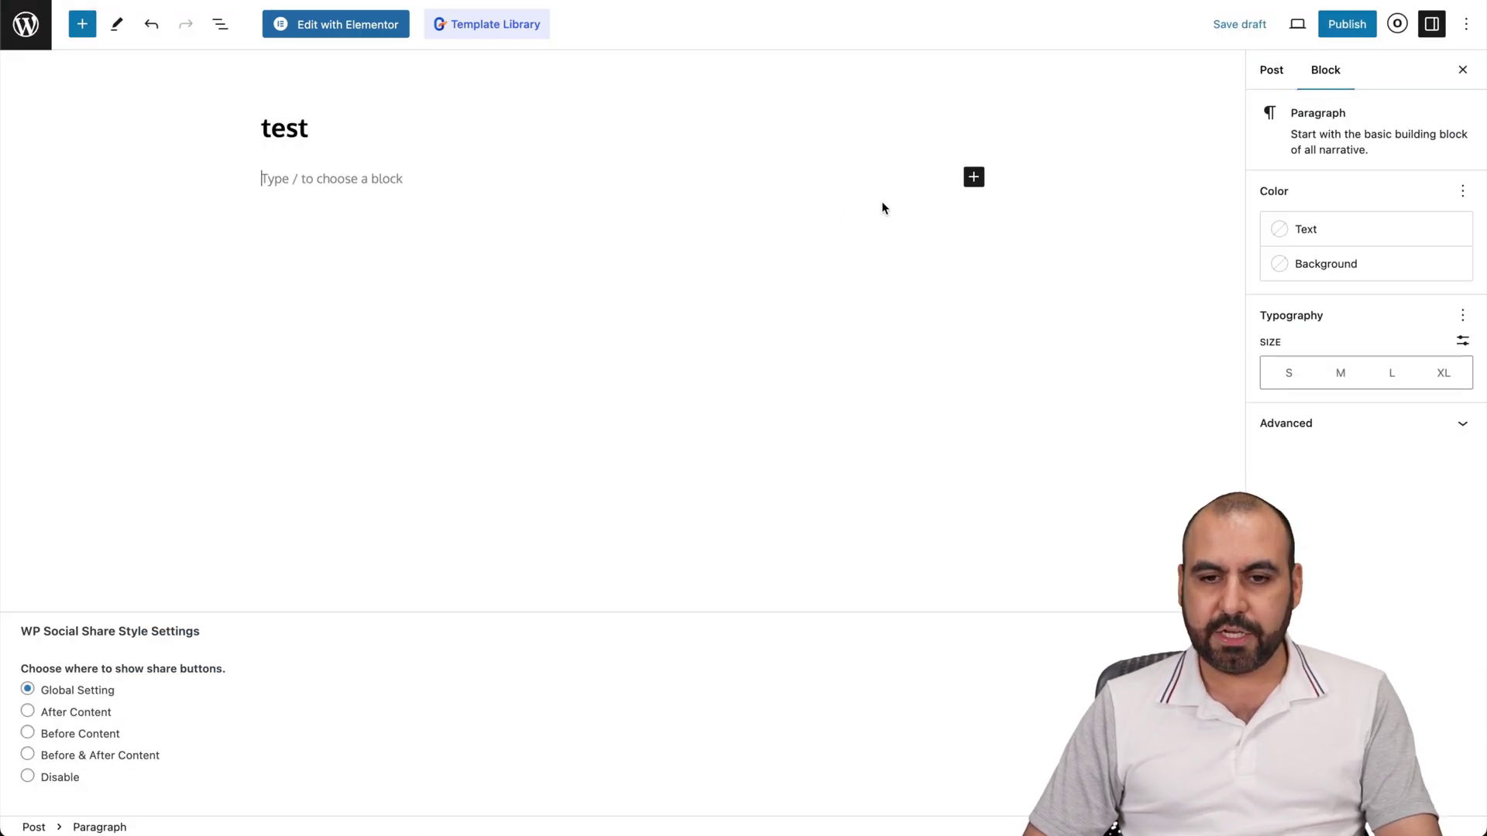
{"action": "left_click", "coordinate": [974, 177]}
{"action": "left_click", "coordinate": [1120, 329]}
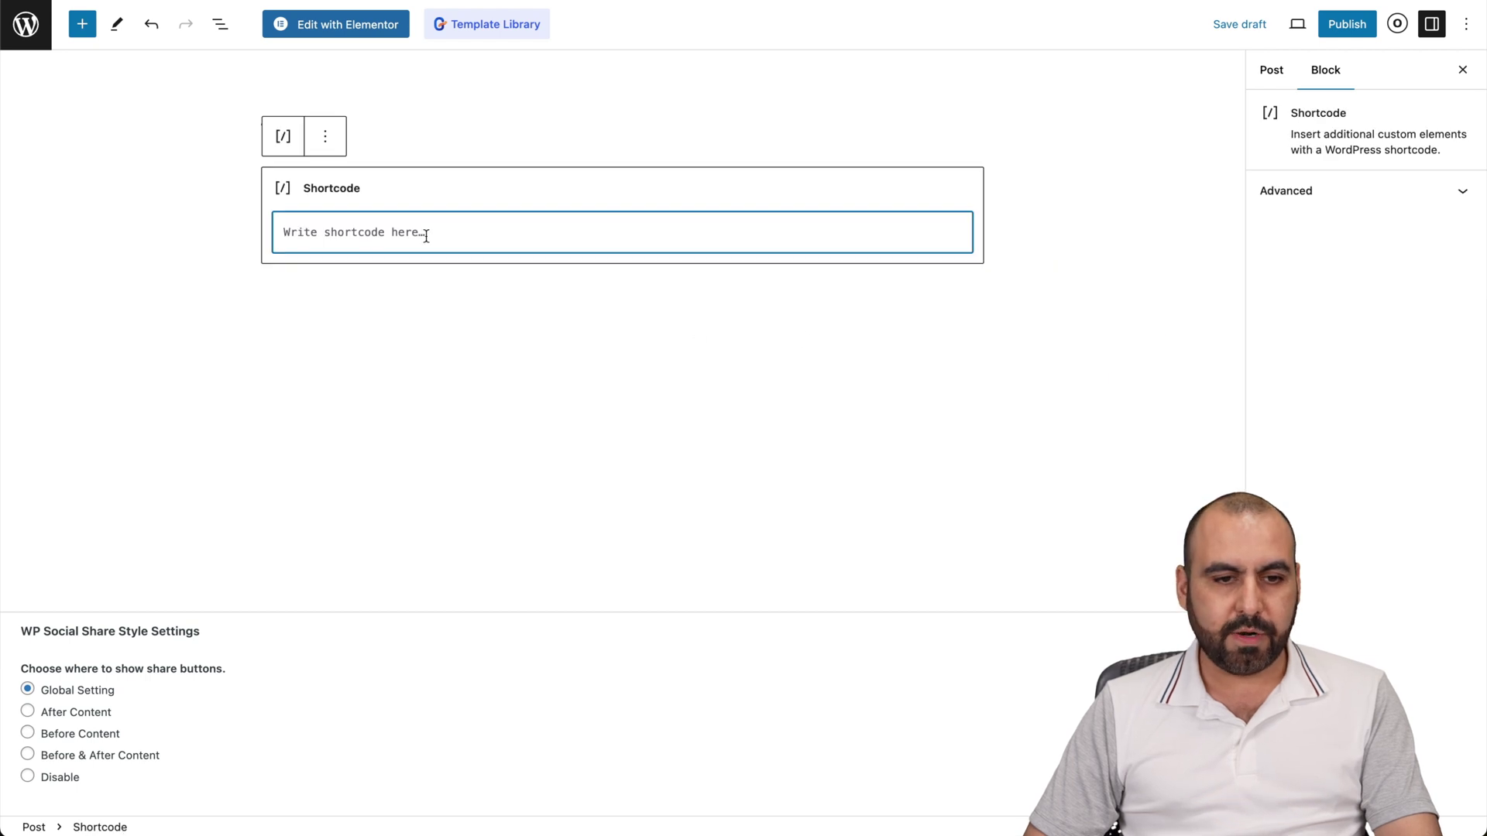
{"action": "key", "text": "super+v"}
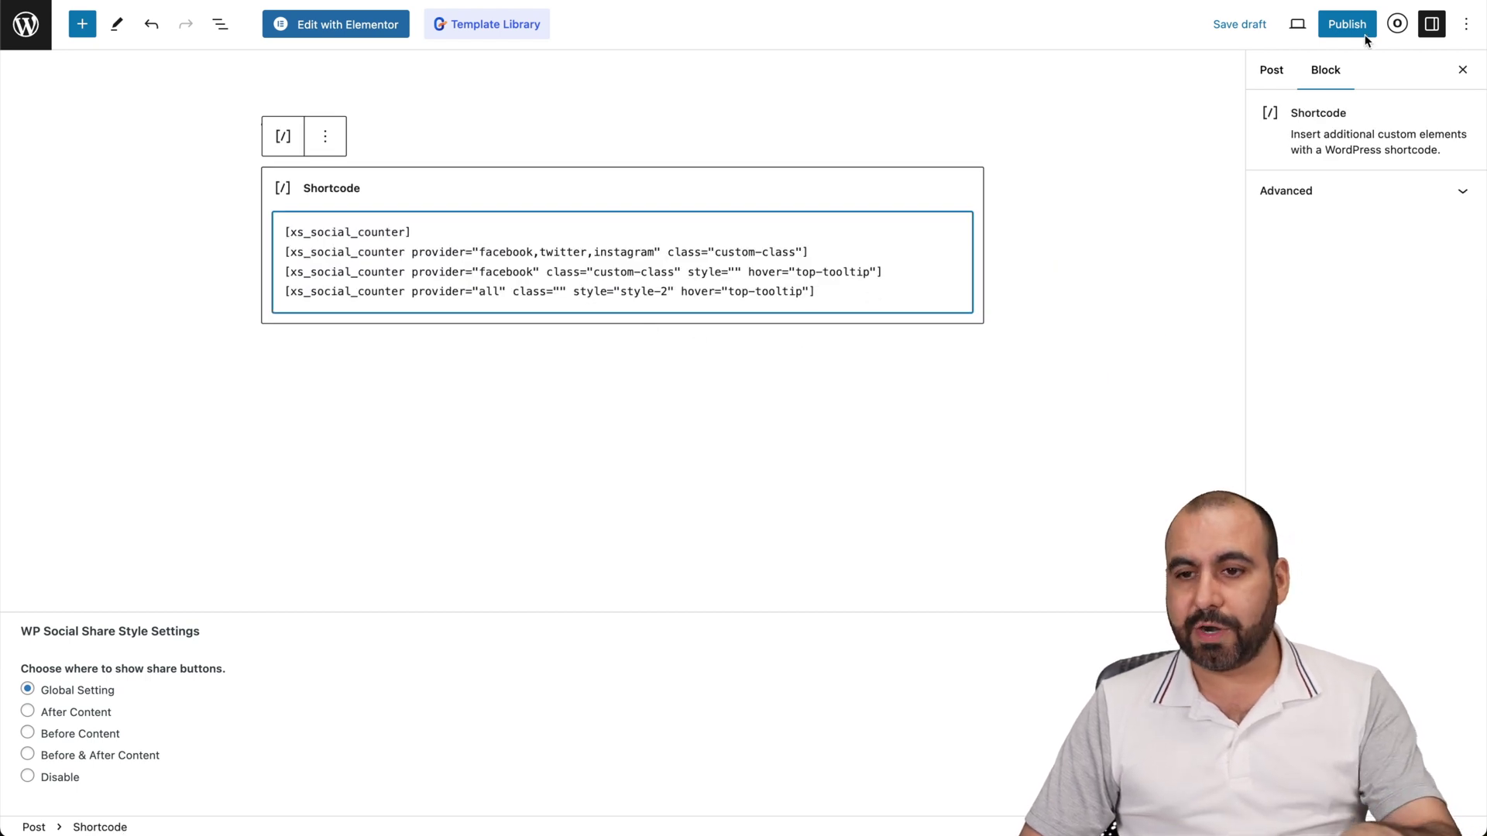
- Publish the 'test' post and view it live
{"action": "left_click", "coordinate": [1347, 24]}
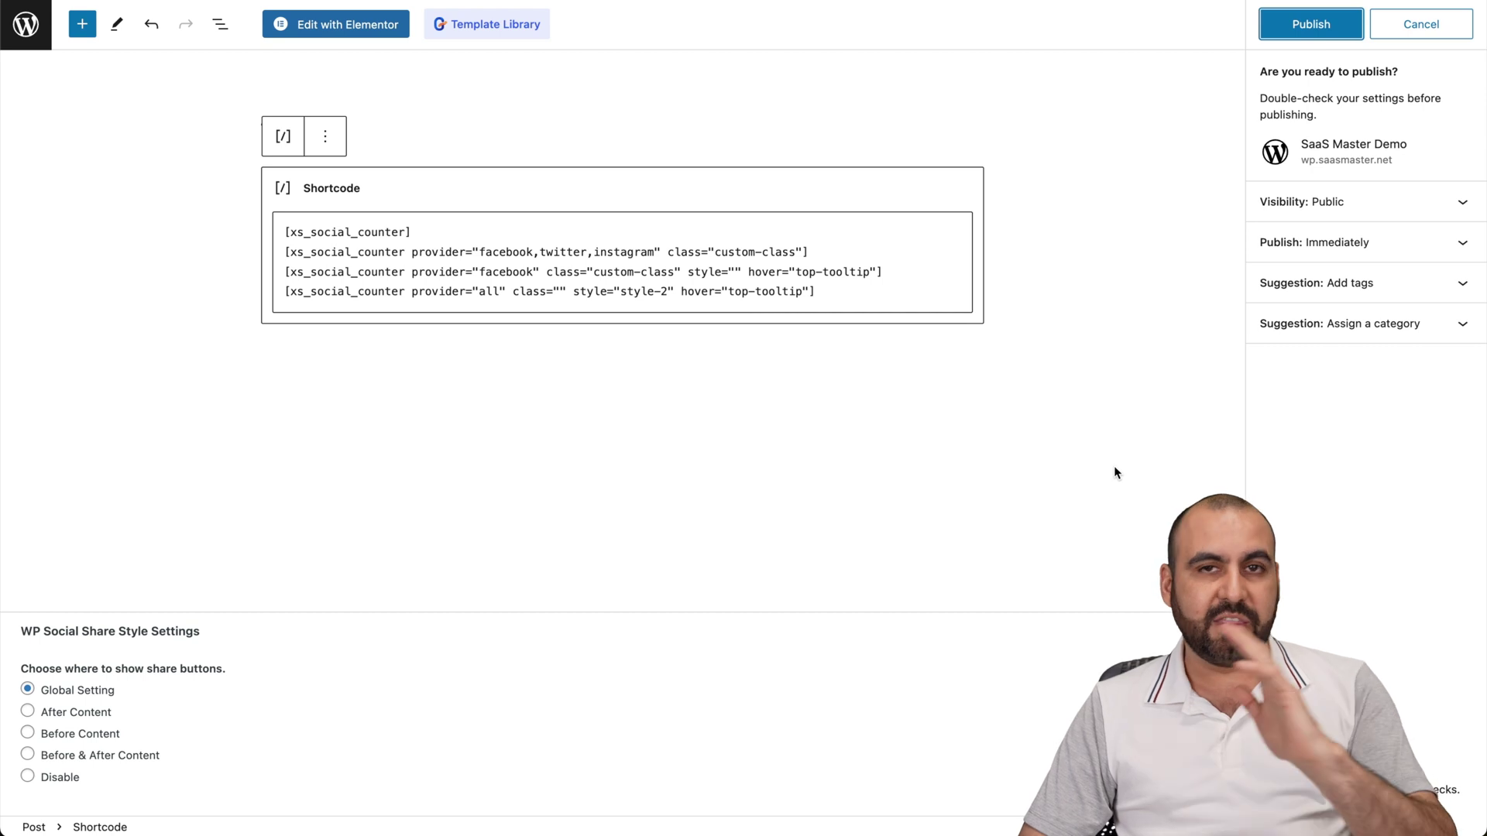
{"action": "left_click", "coordinate": [1311, 27]}
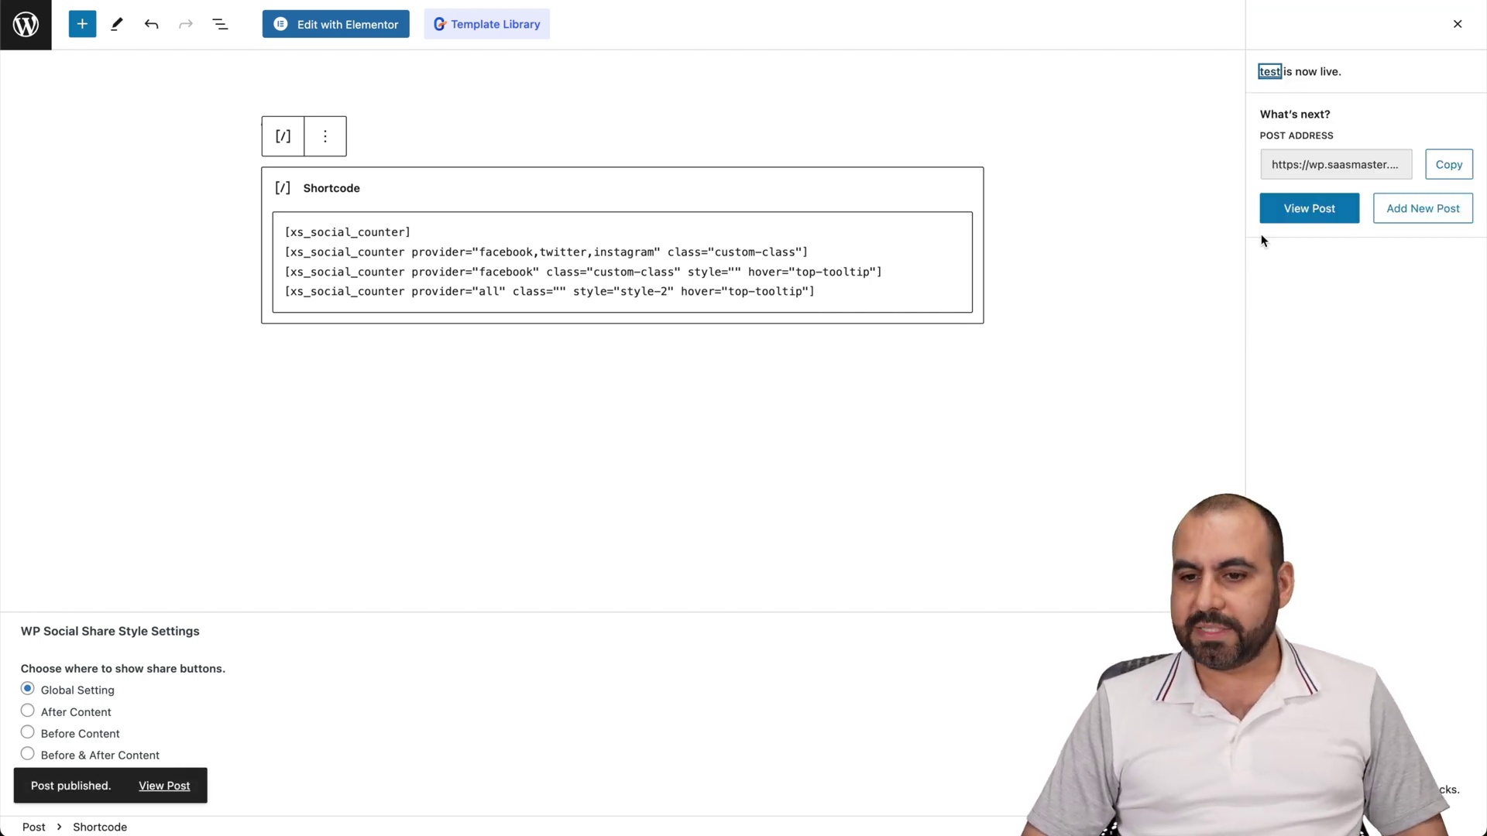
{"action": "left_click", "coordinate": [1331, 208]}
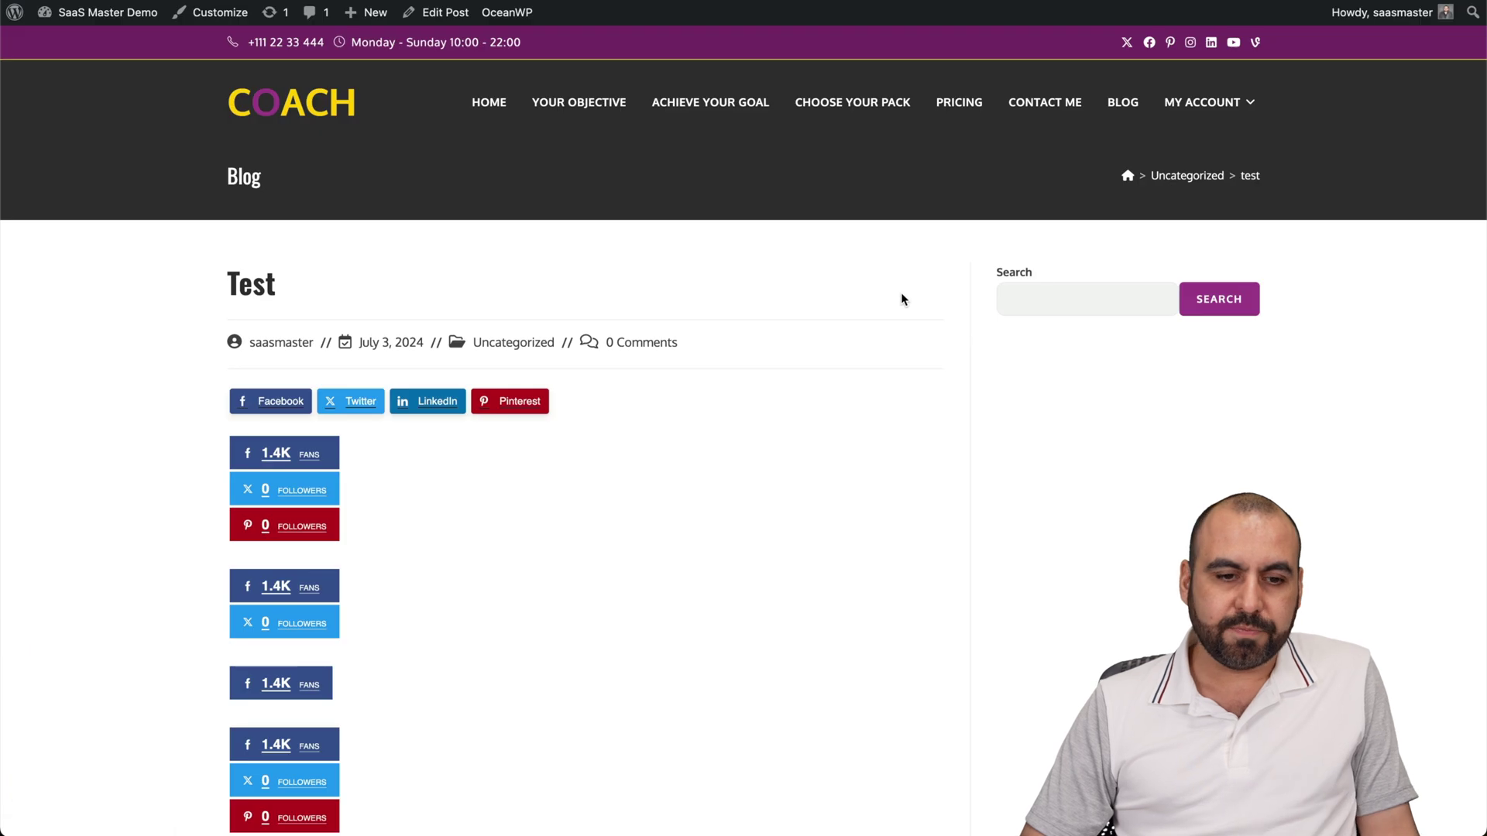
- Scroll through the live 'test' post checking share buttons and counters, then return to the Dashboard
{"action": "scroll", "coordinate": [514, 604], "scroll_direction": "down", "scroll_amount": 3}
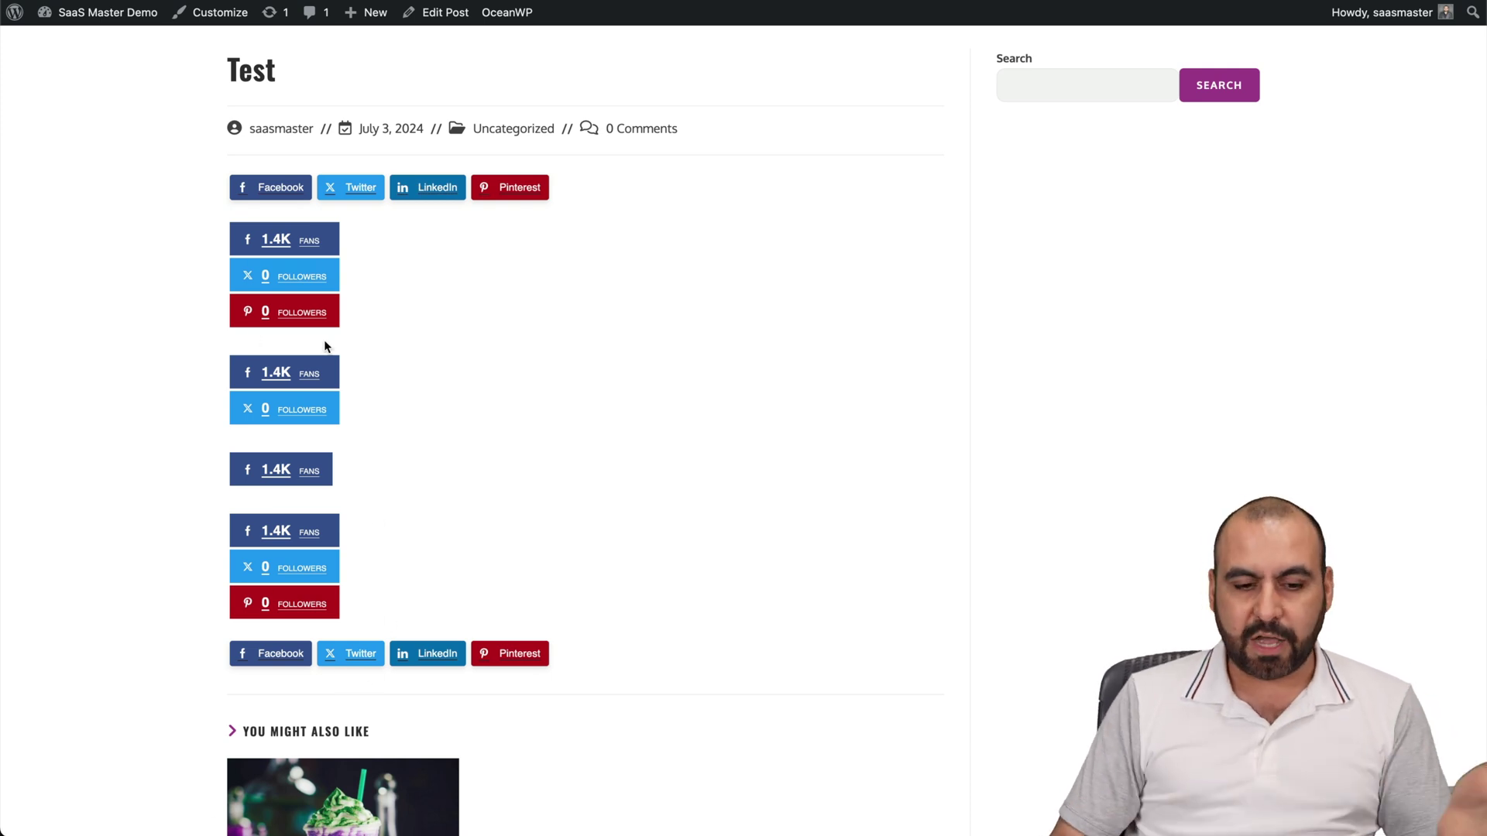
{"action": "scroll", "coordinate": [323, 339], "scroll_direction": "down", "scroll_amount": 8}
{"action": "scroll", "coordinate": [326, 347], "scroll_direction": "up", "scroll_amount": 11}
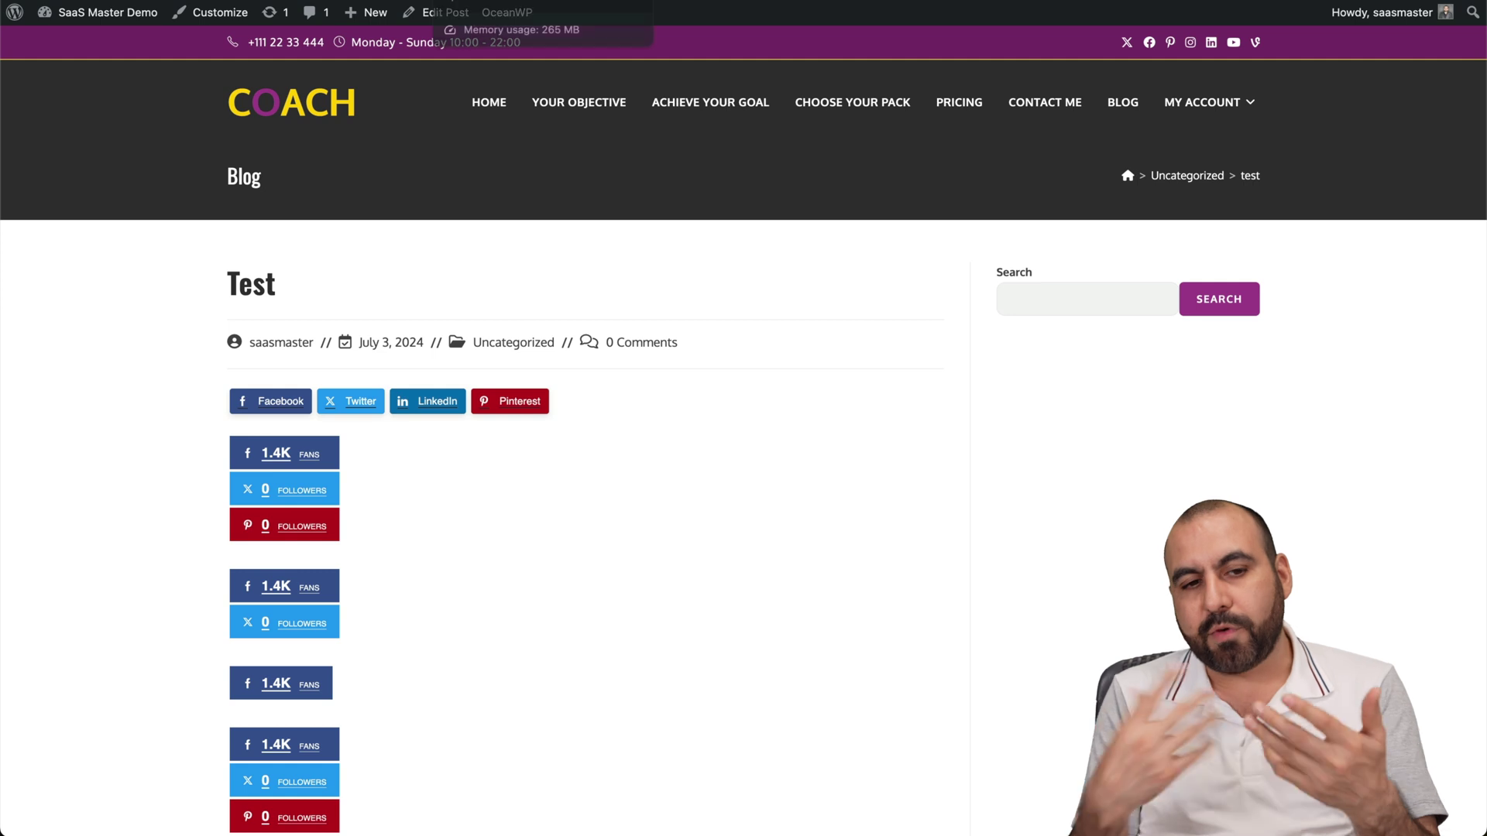
{"action": "left_click", "coordinate": [109, 12]}
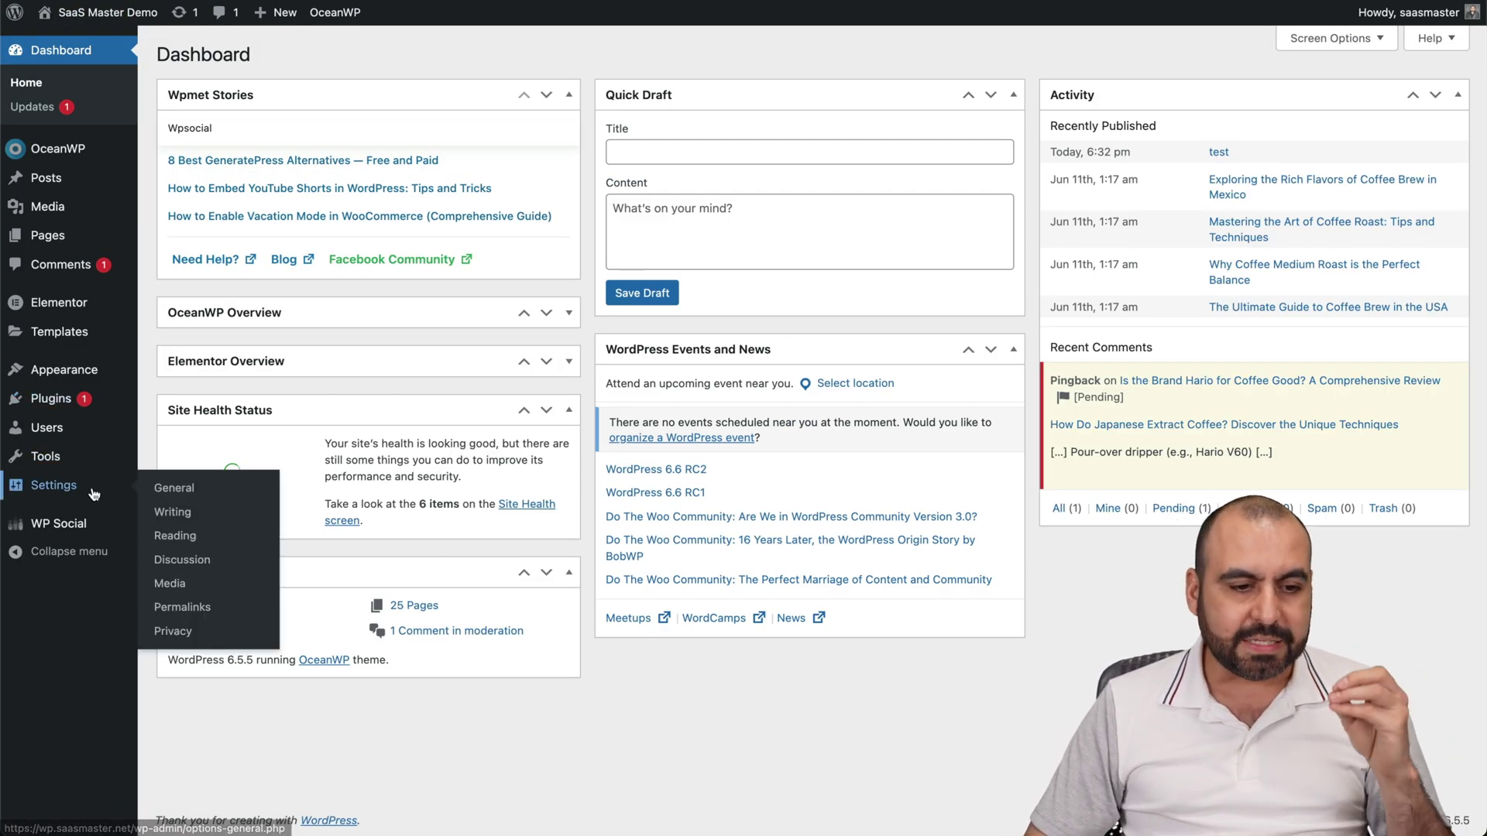
- Visit WP Social's login settings, Modules page, and syncing Settings page in turn
{"action": "left_click", "coordinate": [71, 525]}
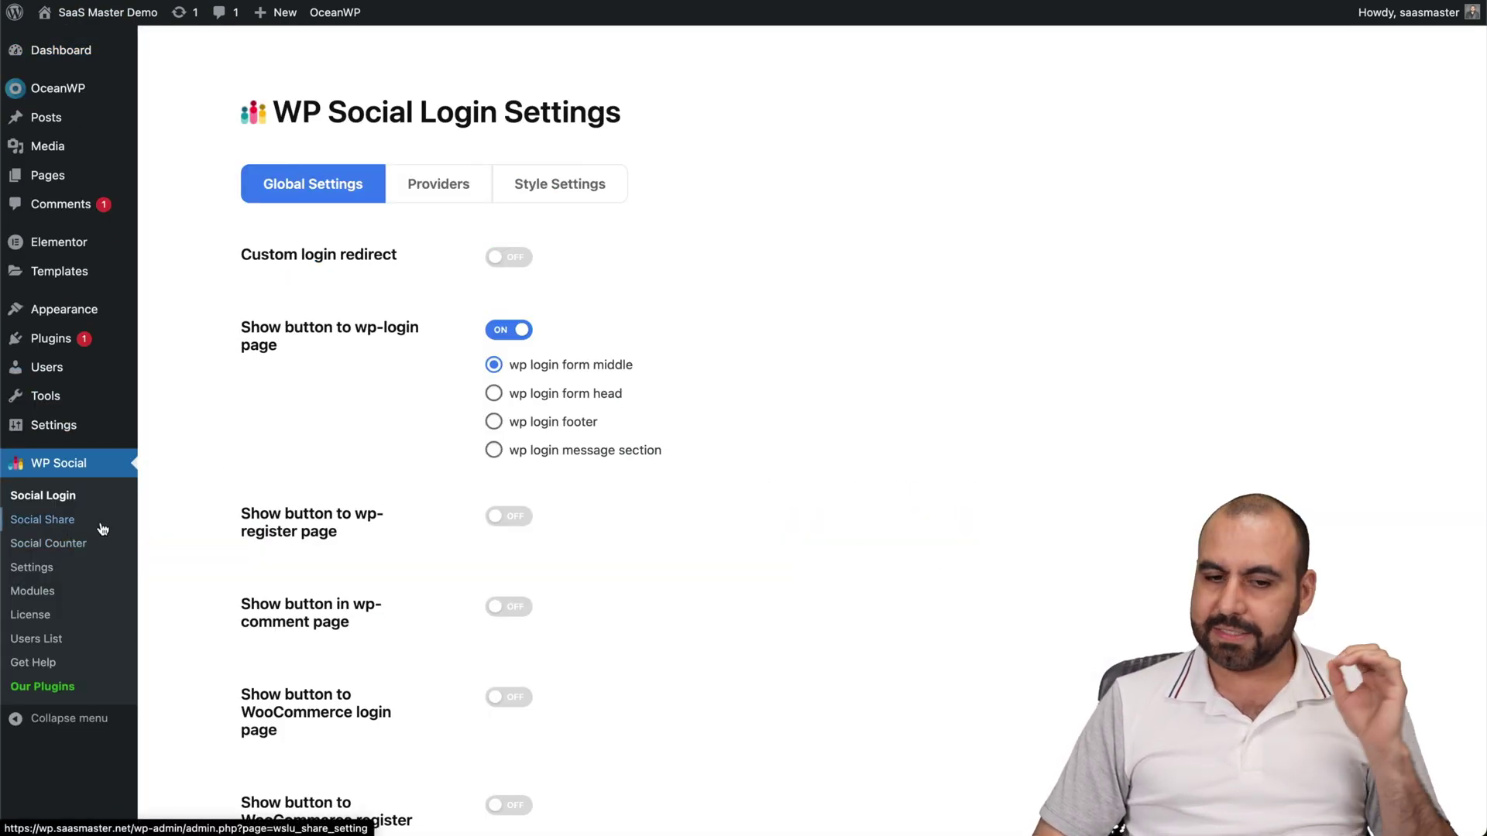
{"action": "left_click", "coordinate": [40, 593]}
{"action": "left_click", "coordinate": [36, 570]}
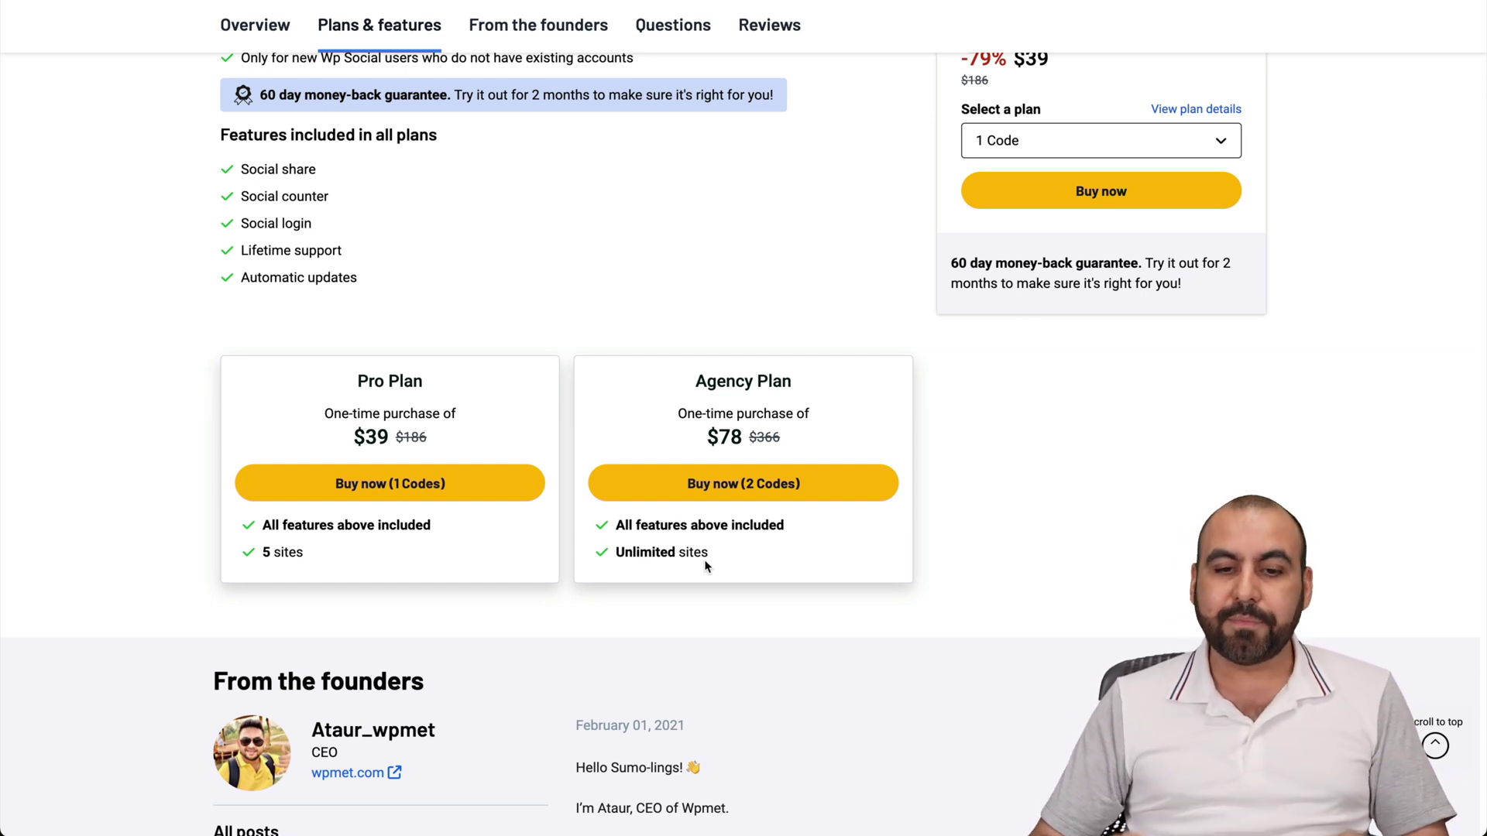
{"action": "scroll", "coordinate": [871, 411], "scroll_direction": "up", "scroll_amount": 8}
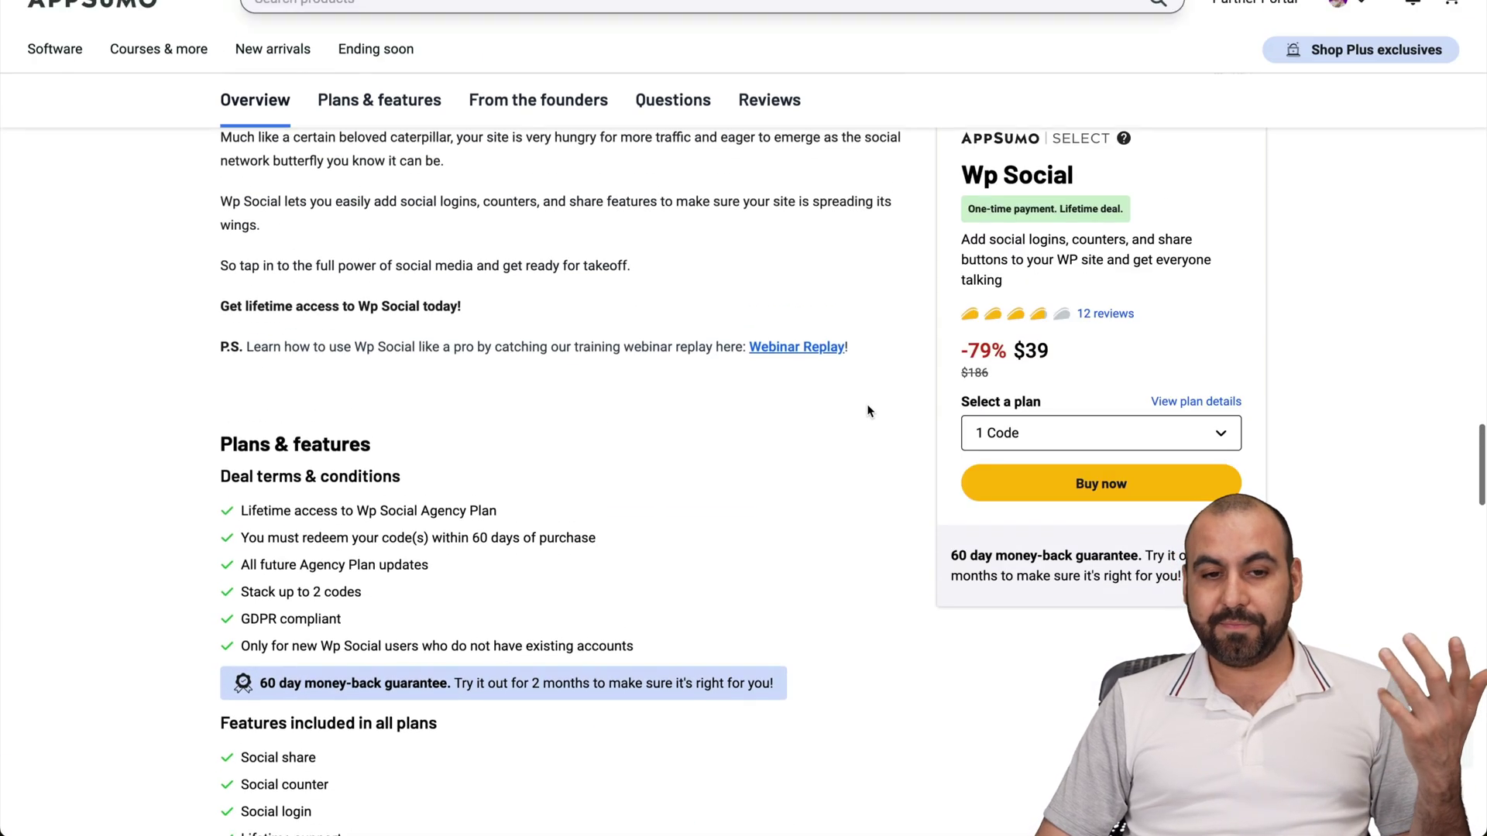